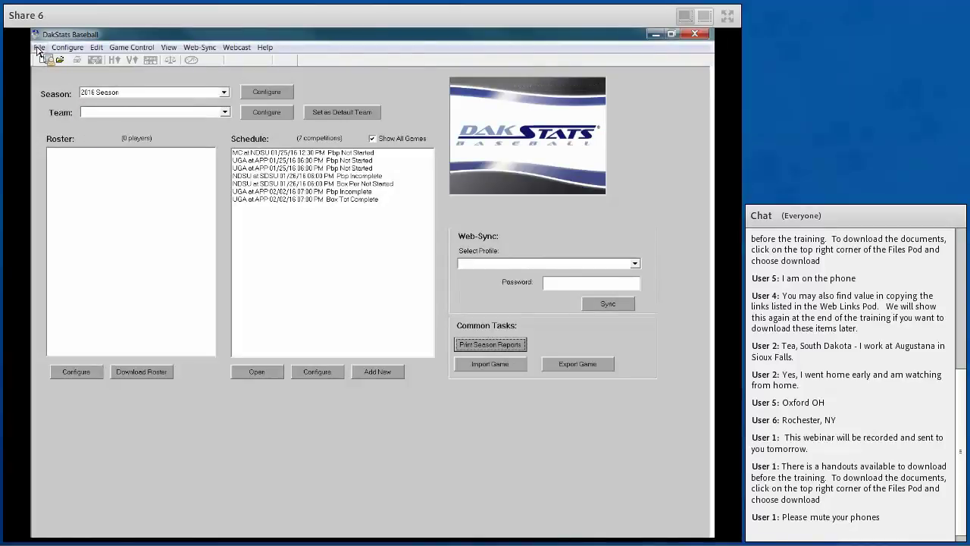
Step: Look through the commands for files, configuration, editing, game control, view options, webcasting and help
click(39, 48)
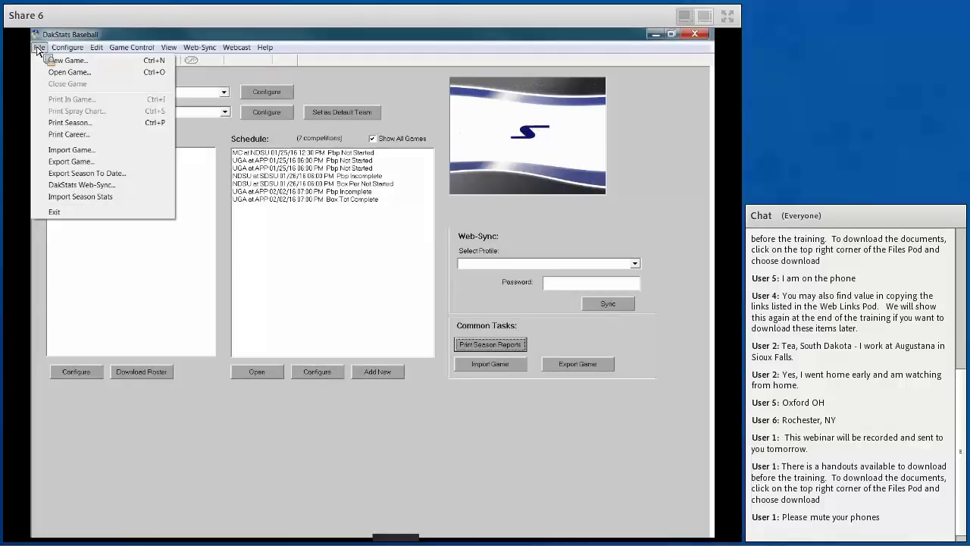
mouse_move(55, 50)
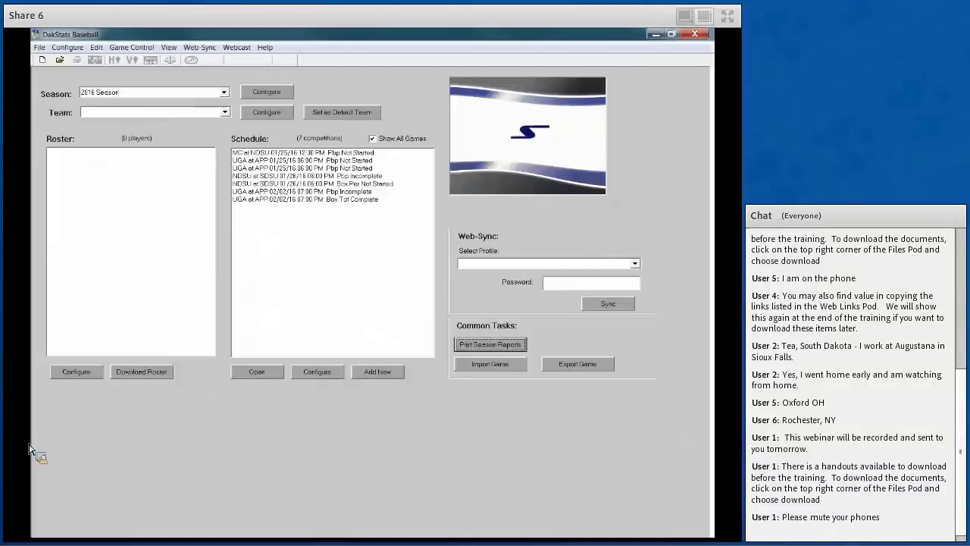
click(96, 48)
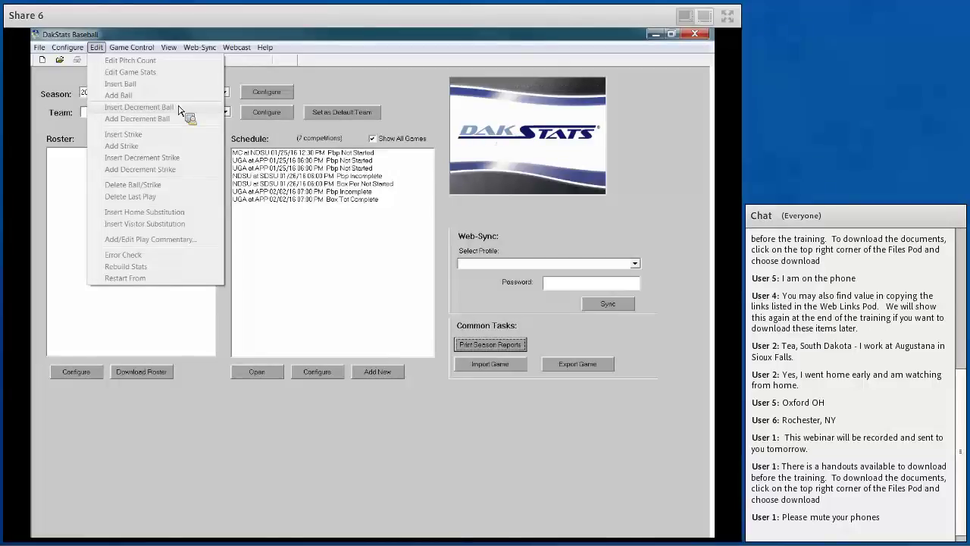
mouse_move(144, 50)
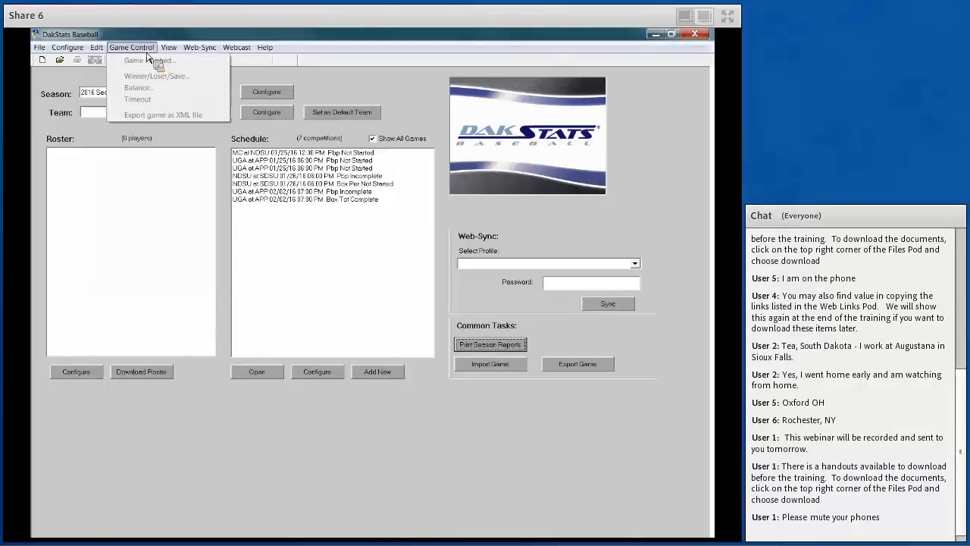
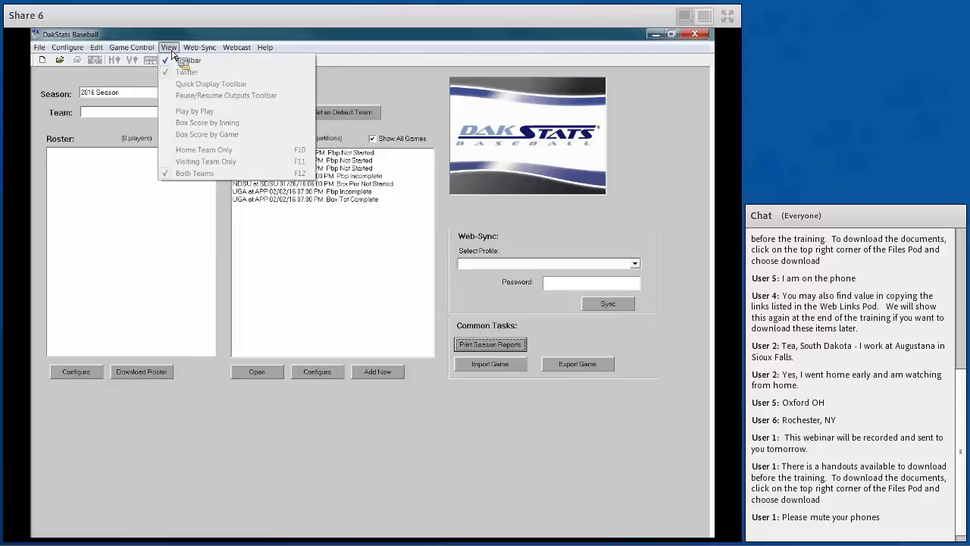
key(Left)
key(Left)
key(Left)
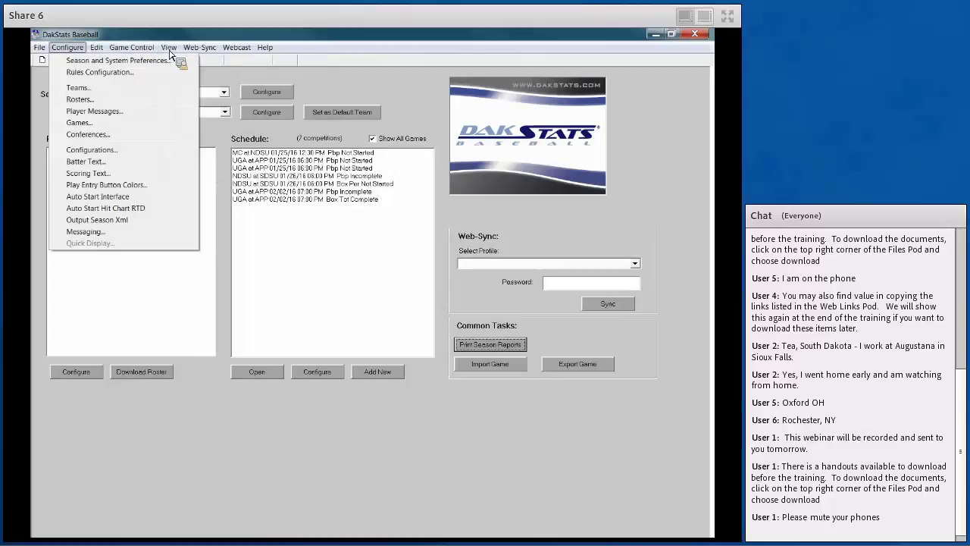
key(Right)
key(Right)
key(Right)
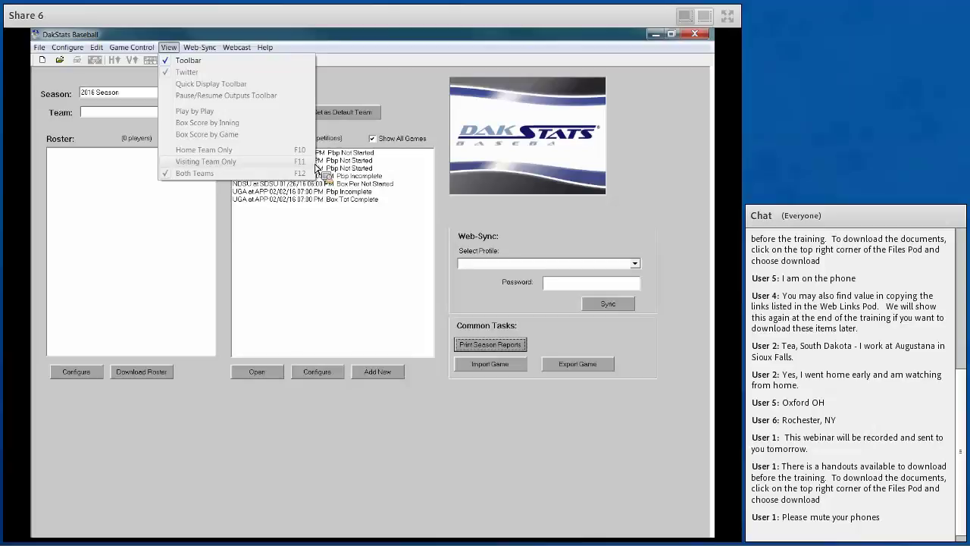
mouse_move(215, 49)
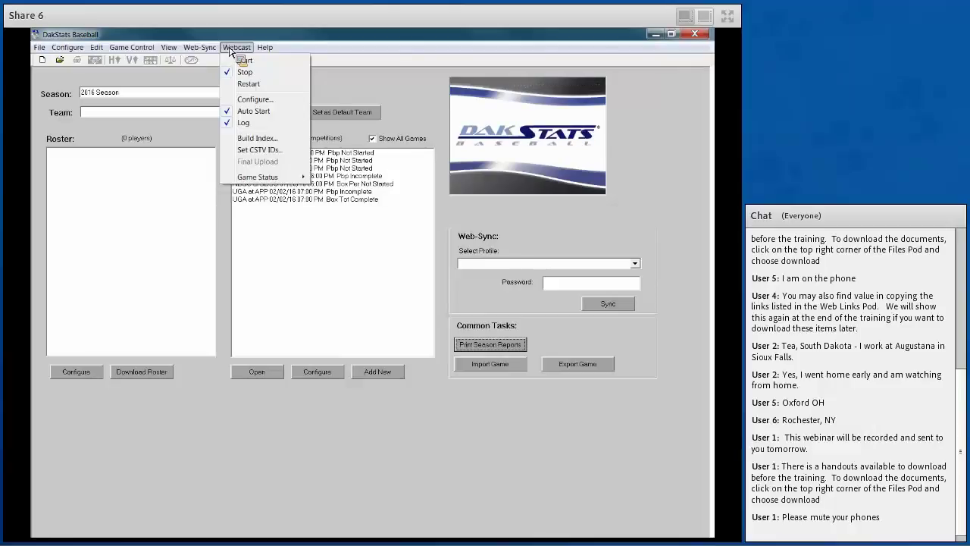
mouse_move(267, 48)
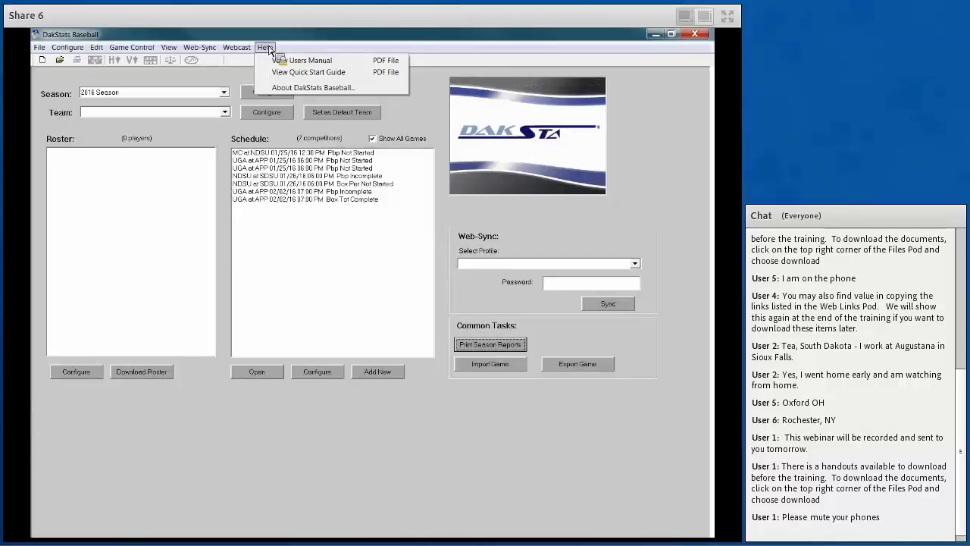
click(273, 71)
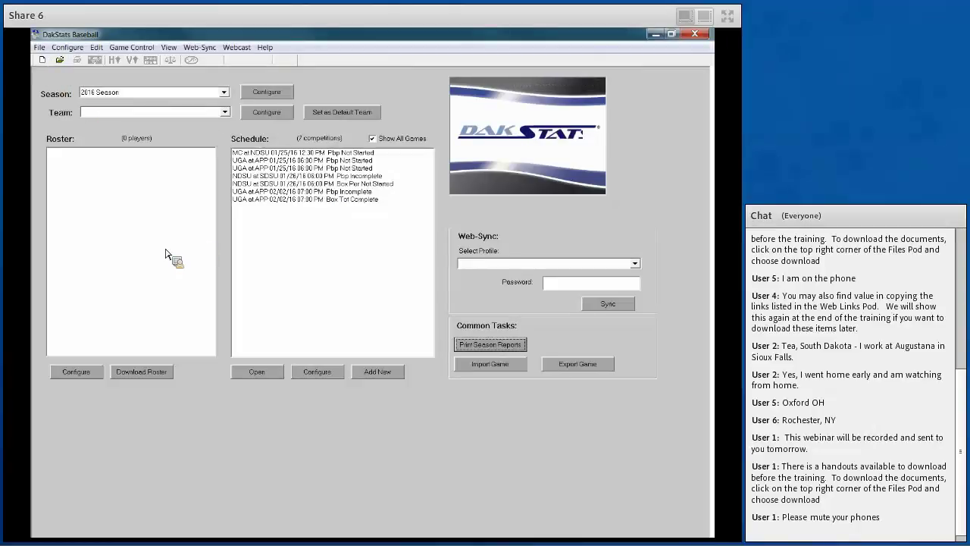
Step: Switch the season to Demo99Season and set it as the default season
click(138, 99)
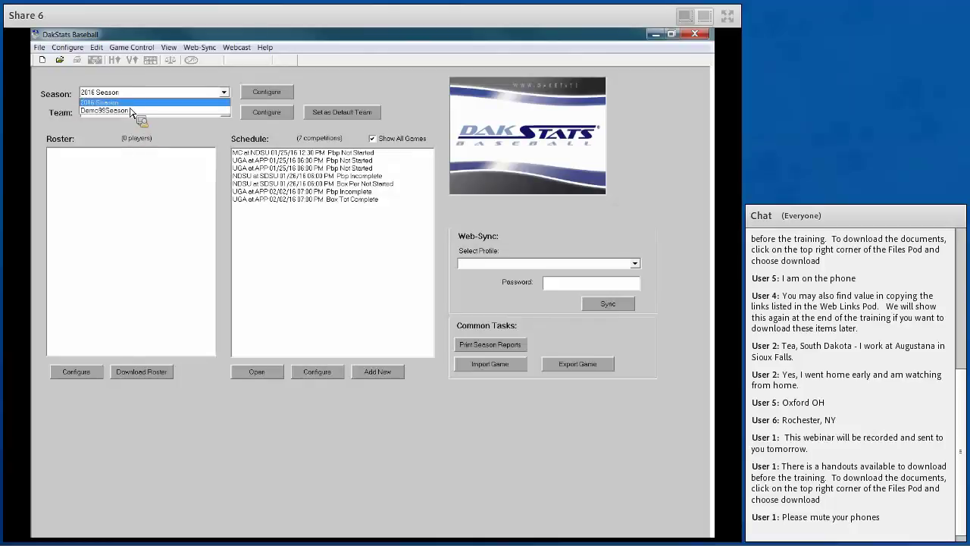
click(136, 110)
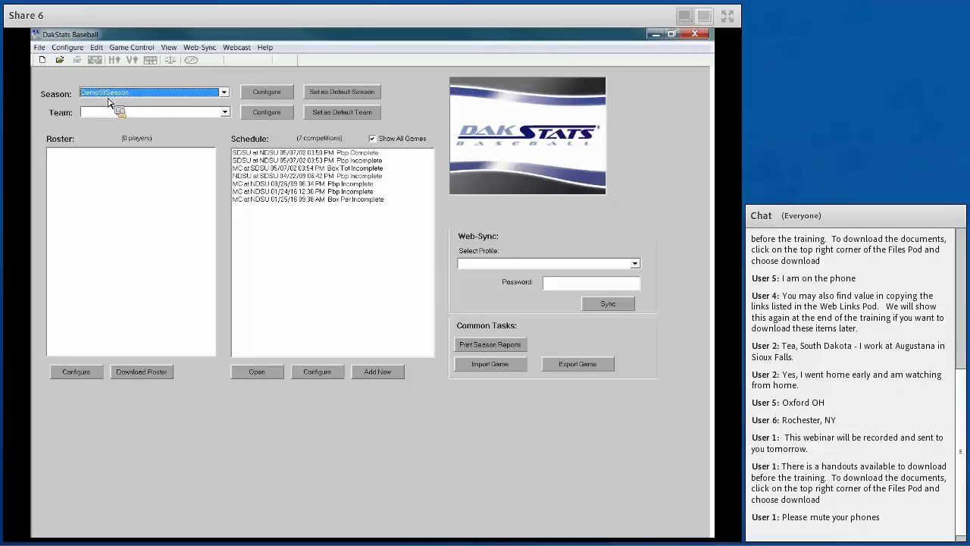
click(351, 95)
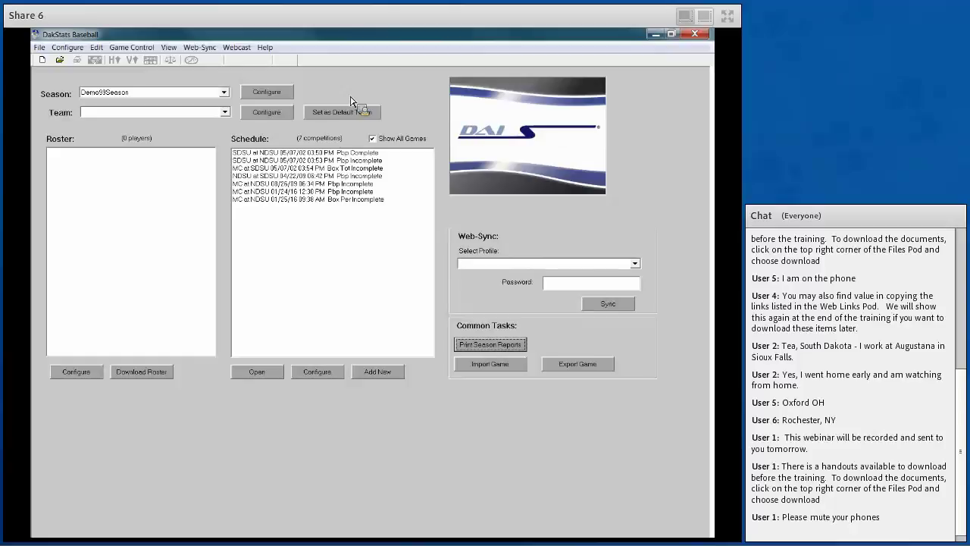
Step: Select Marion College as the team to load its roster
click(210, 116)
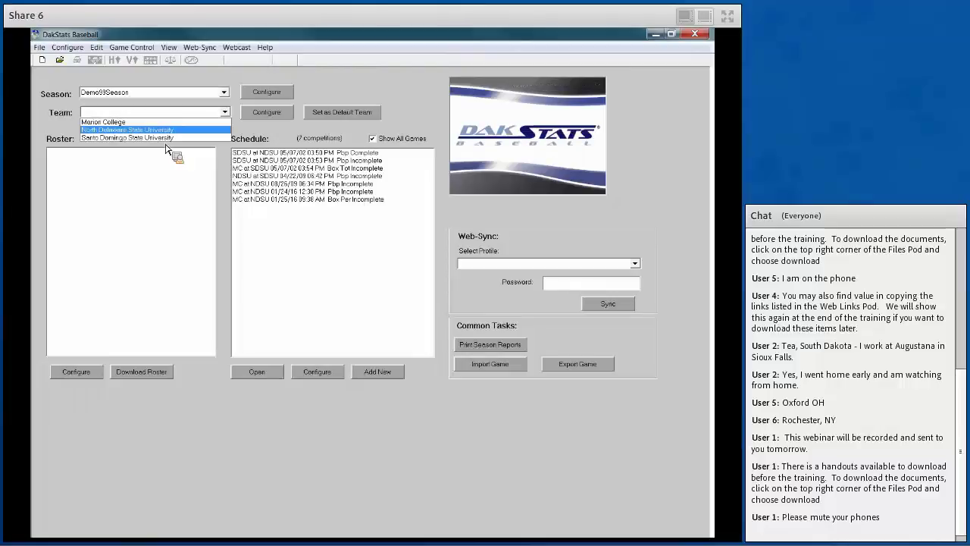
click(224, 175)
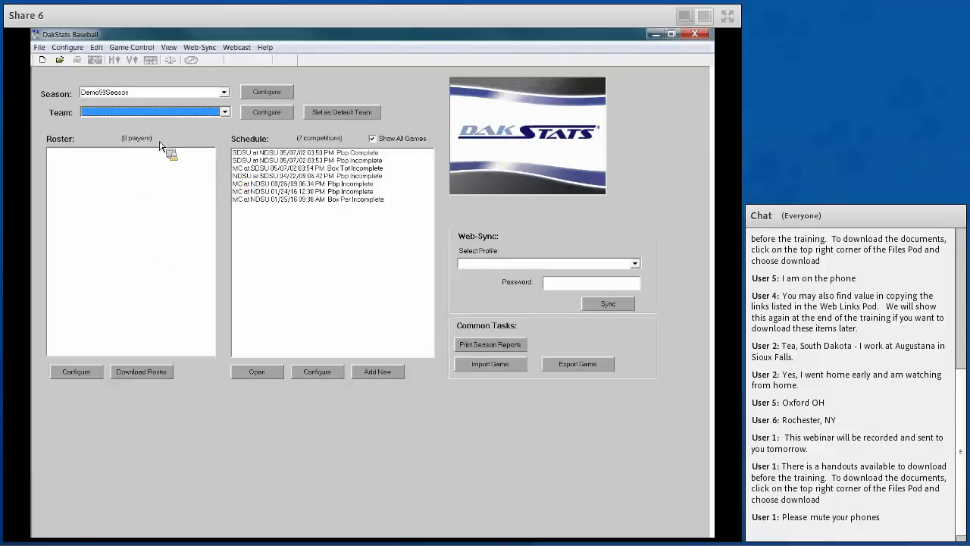
click(167, 113)
click(165, 122)
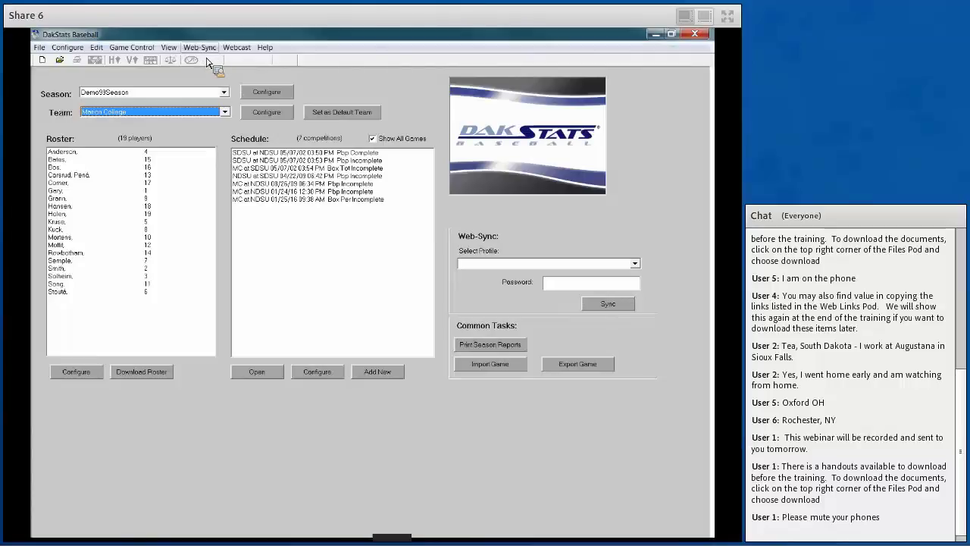
click(538, 264)
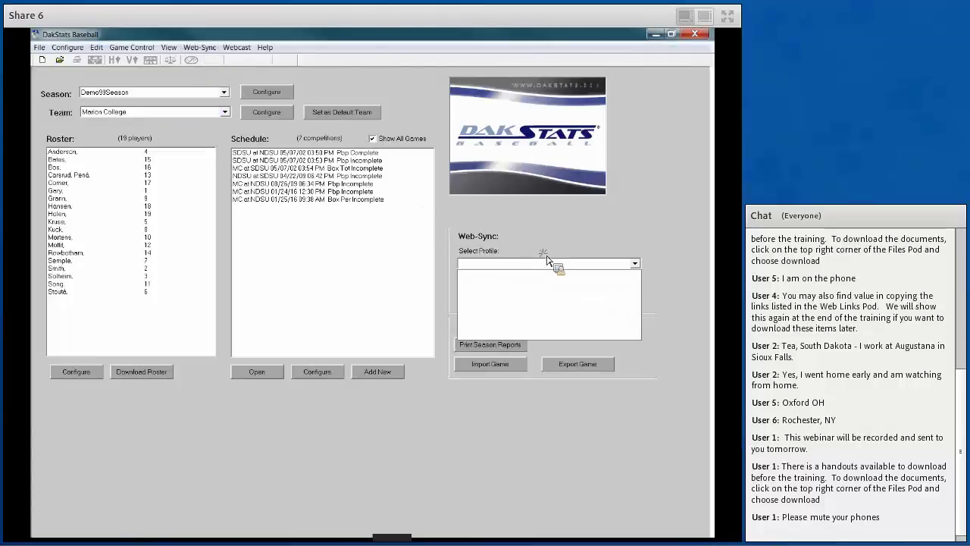
click(548, 262)
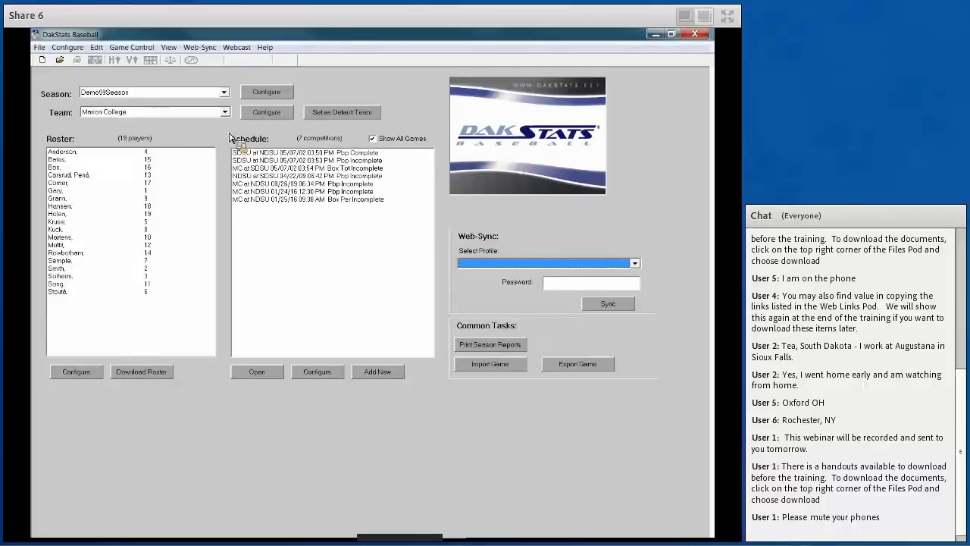
click(198, 94)
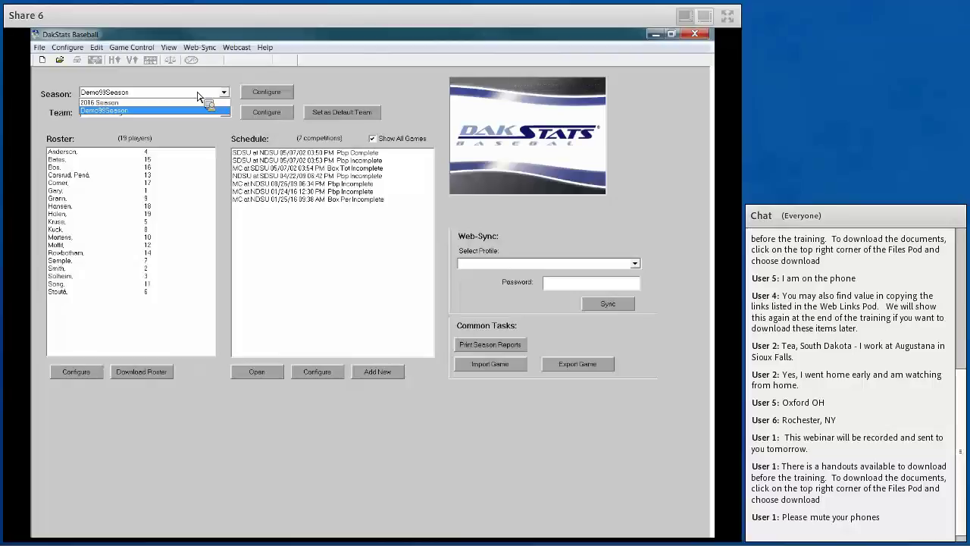
click(221, 265)
click(161, 94)
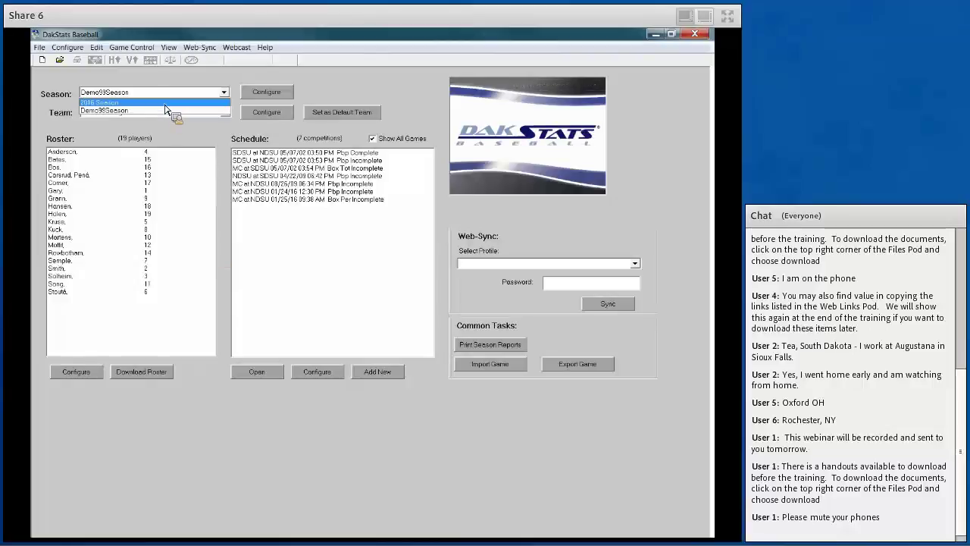
click(273, 98)
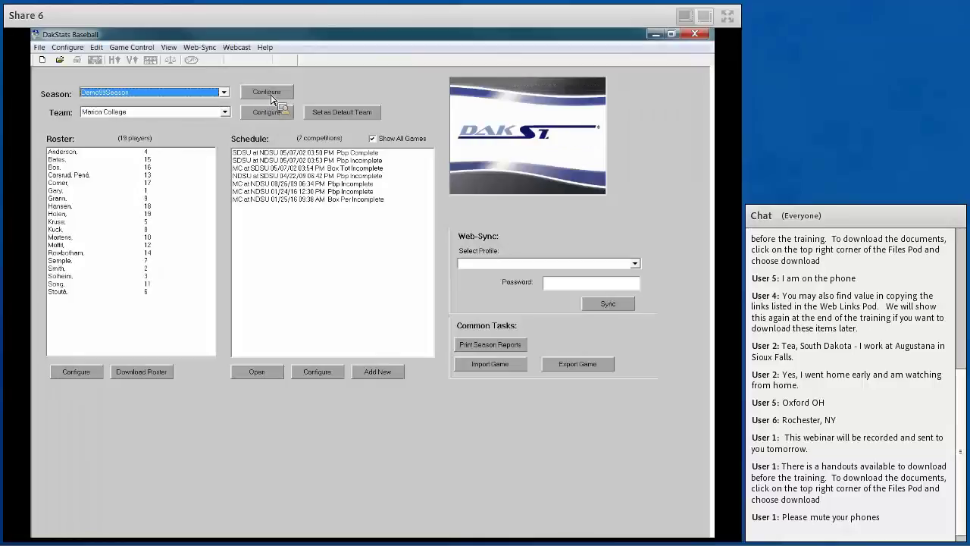
Step: Add a new season titled Training with Play-by-play: Simple mode as its default play entry mode
click(272, 97)
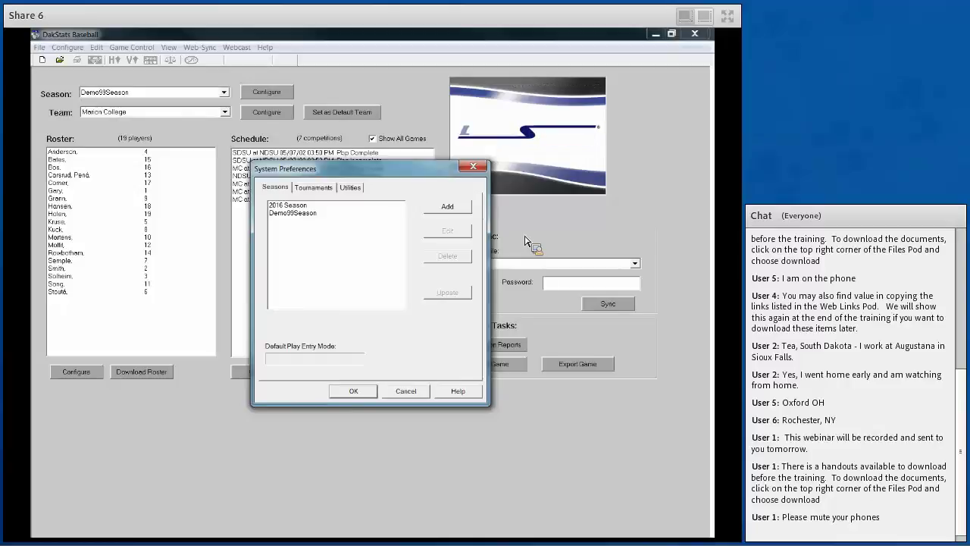
click(323, 215)
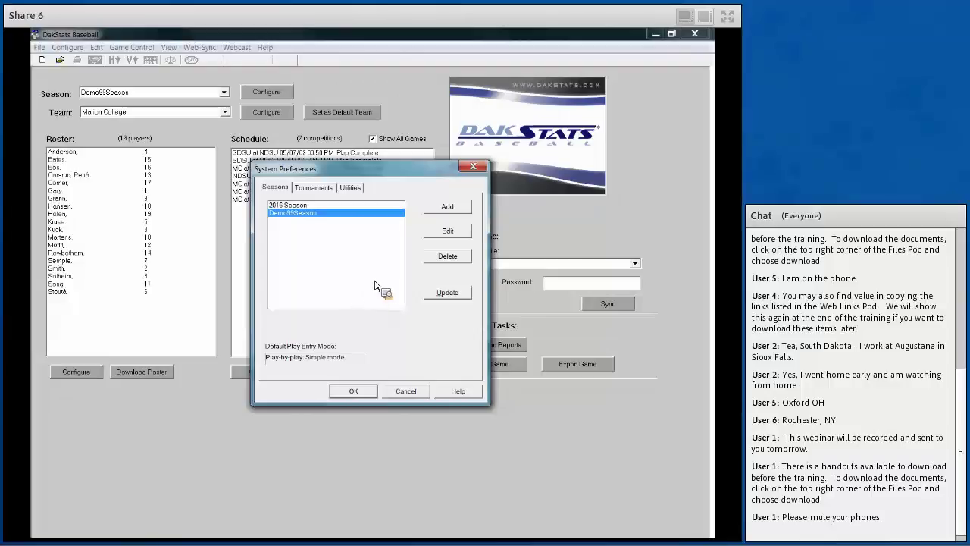
click(456, 208)
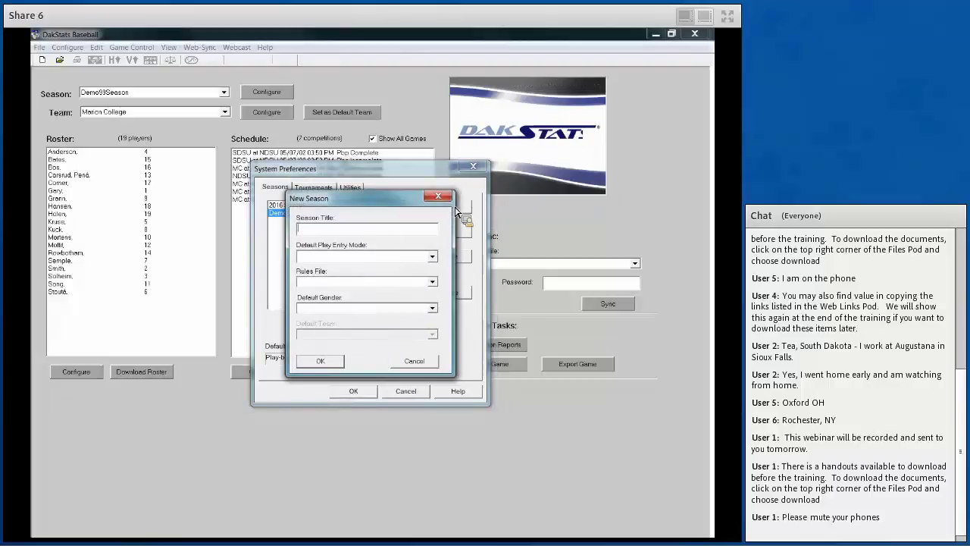
text(Training)
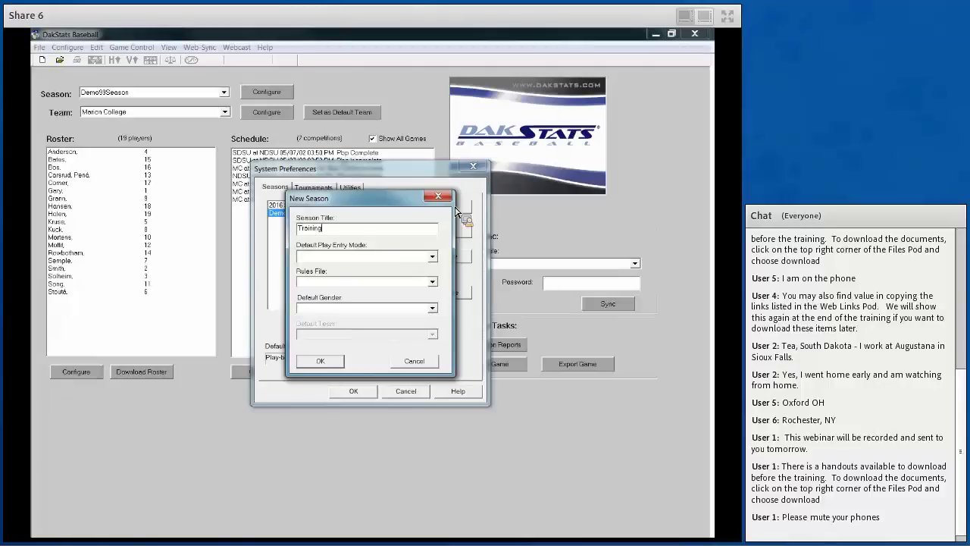
click(430, 257)
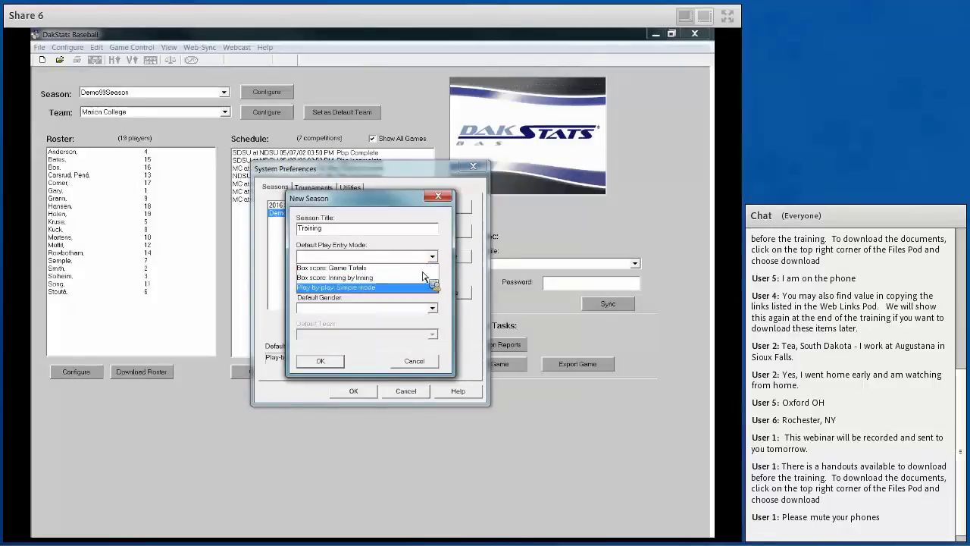
click(415, 288)
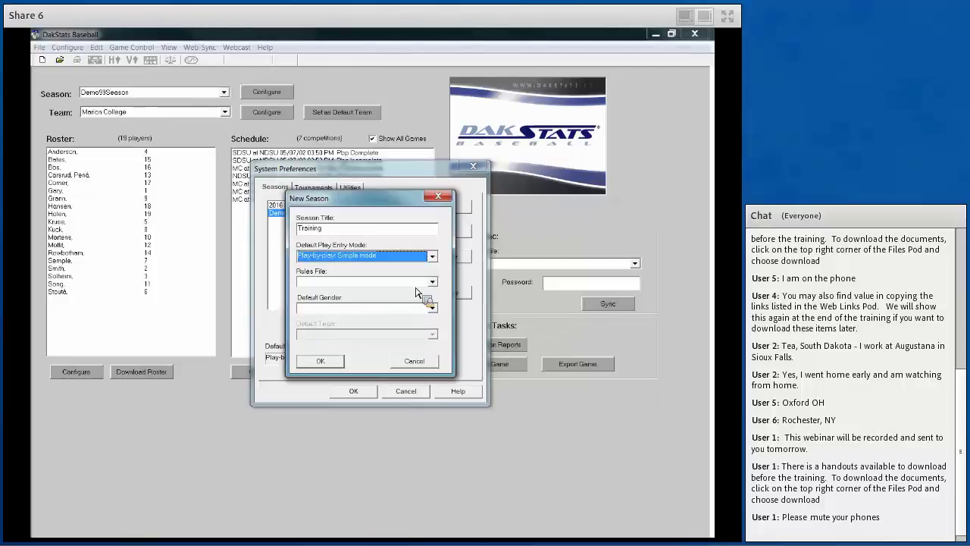
Step: Give the new season the Rules_NCAA_BA.ini rules file and Male default gender, then save it without setting up a Web-Sync profile
click(416, 286)
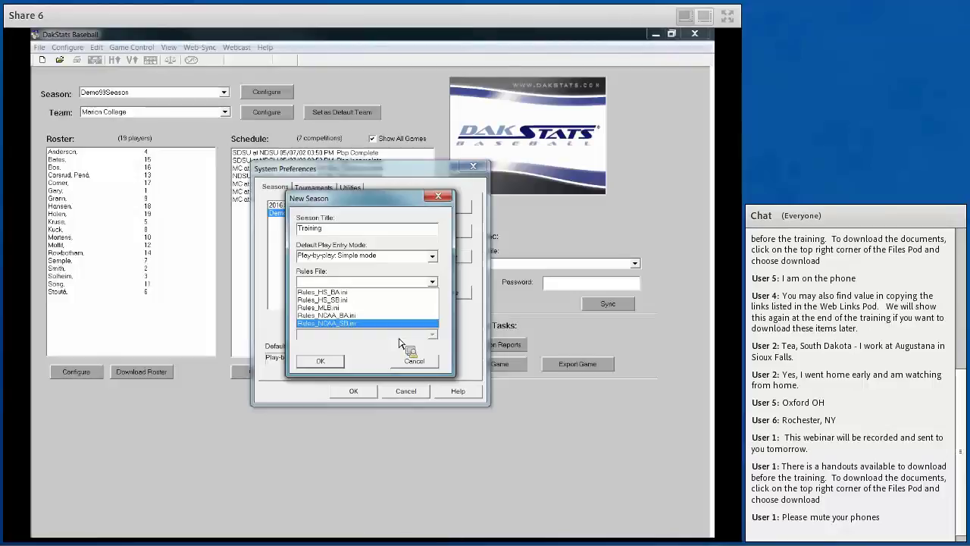
click(365, 315)
click(394, 308)
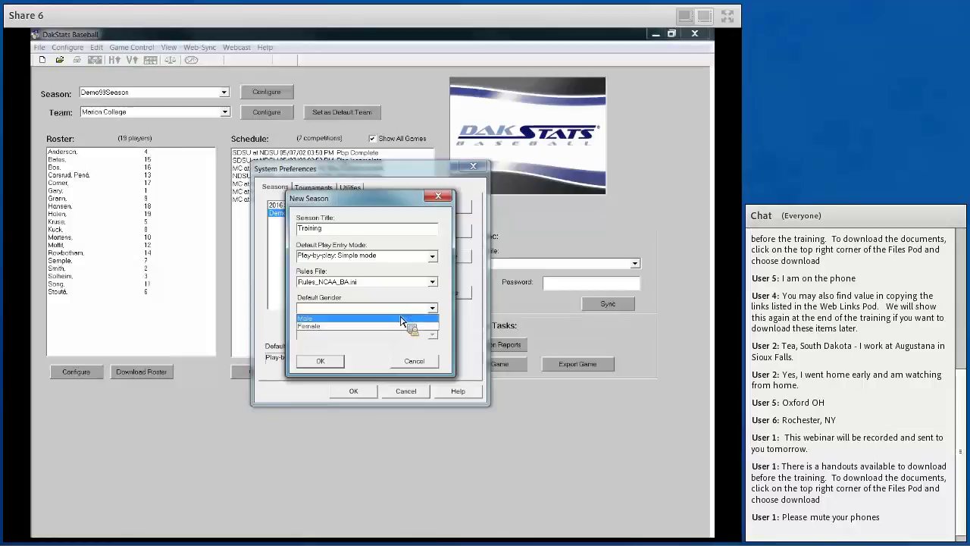
click(402, 317)
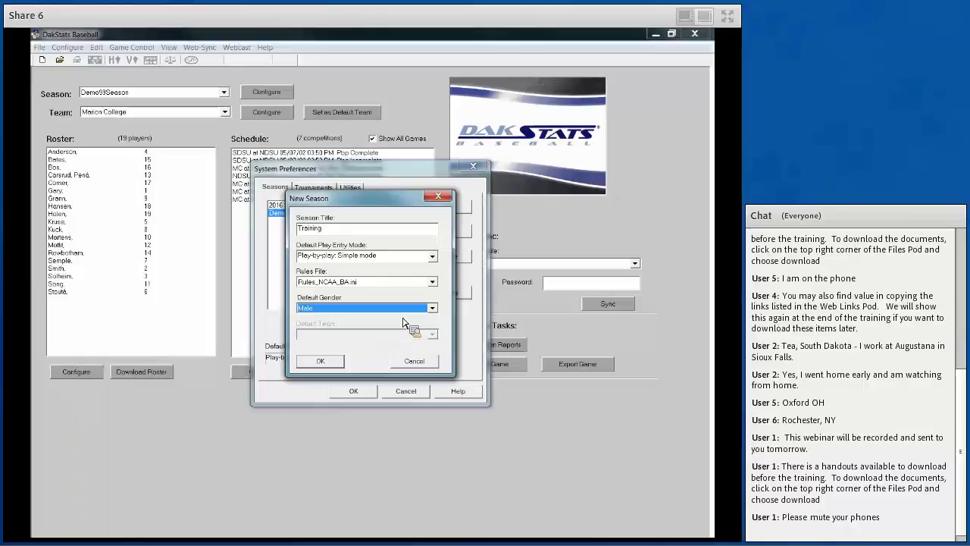
click(344, 363)
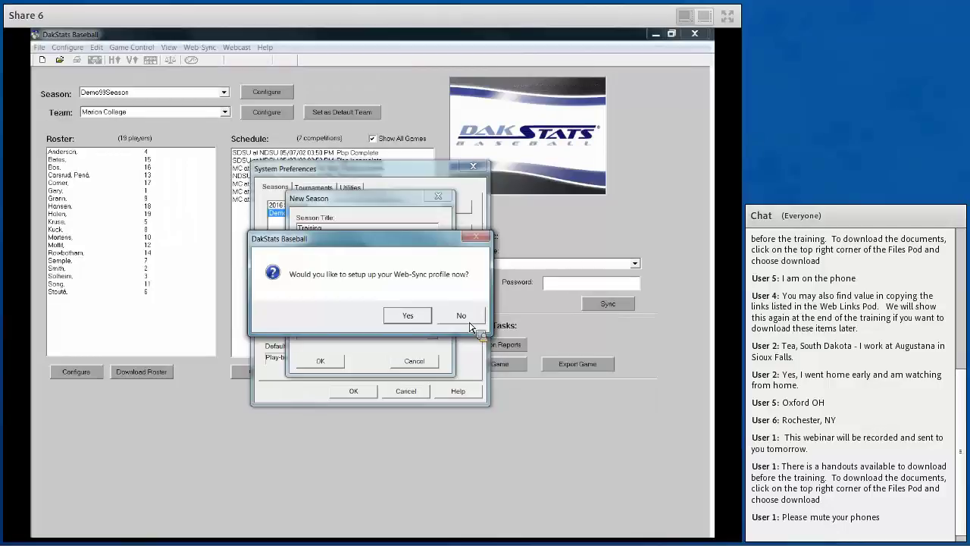
click(469, 322)
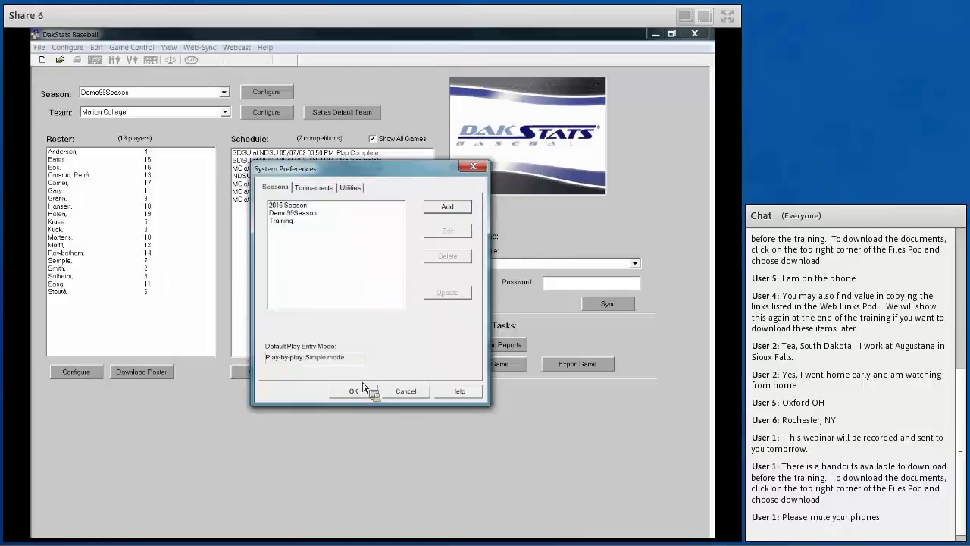
Step: Review the Tournaments and Utilities settings in System Preferences, including the tournament season choices, and accept the preferences
click(308, 213)
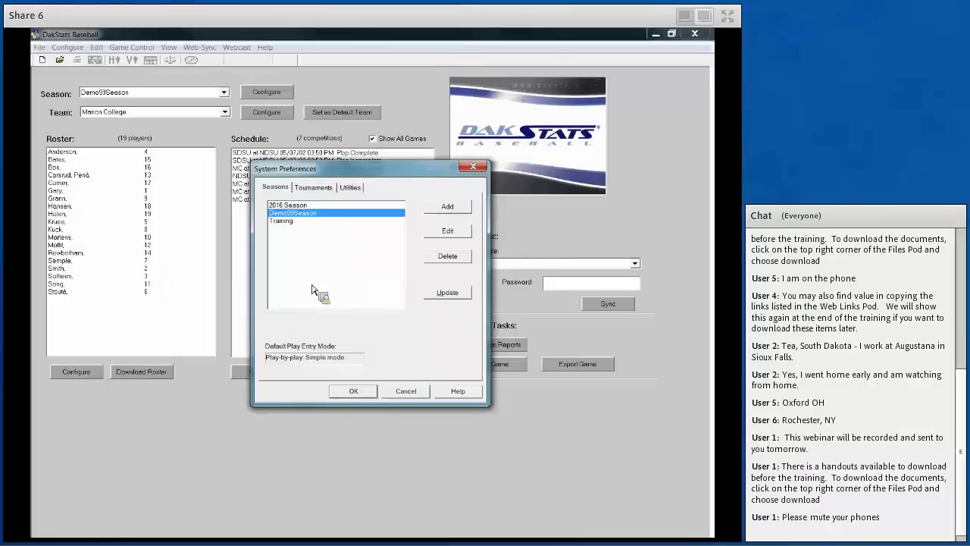
click(313, 188)
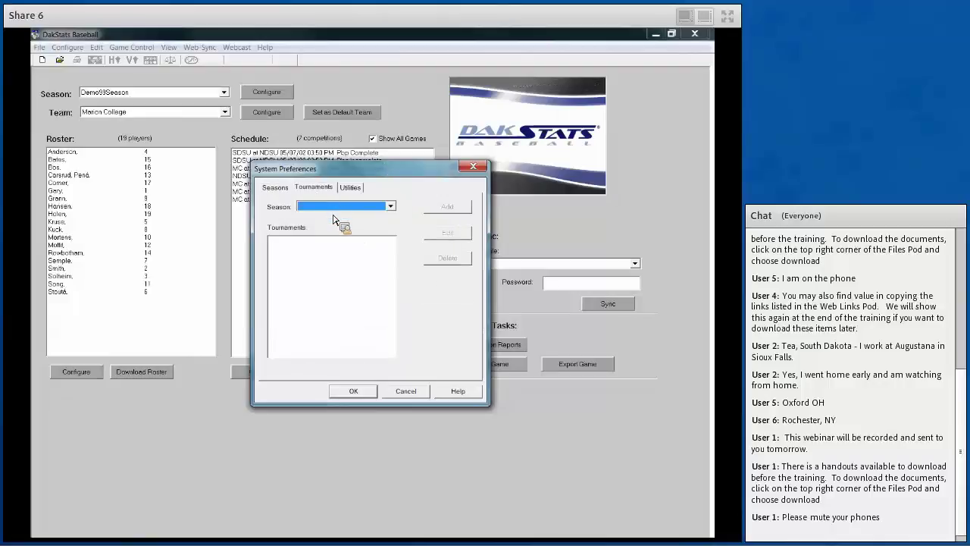
click(338, 207)
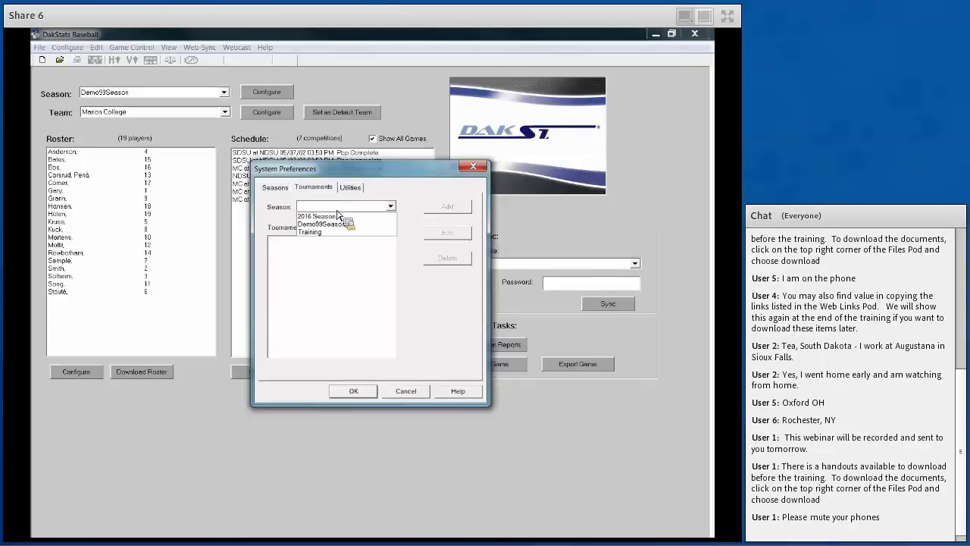
click(415, 240)
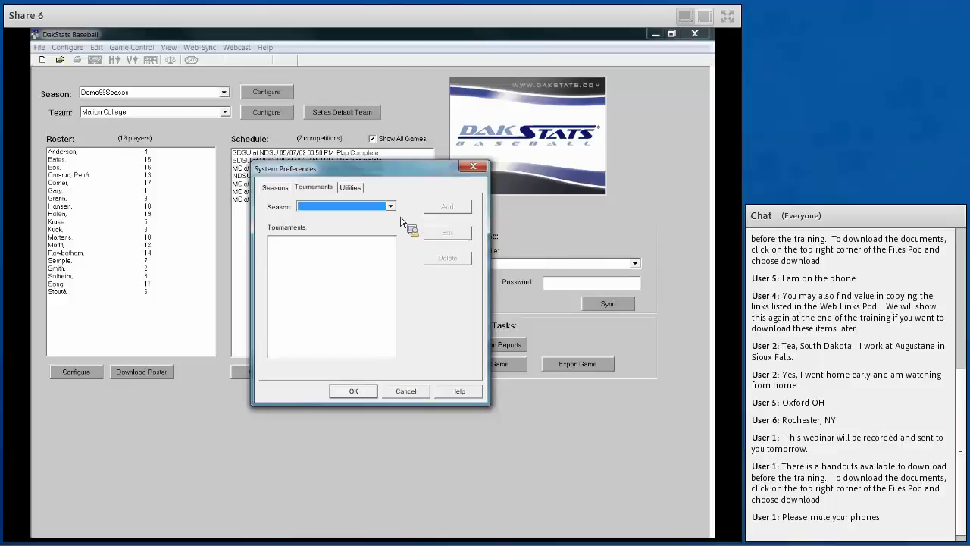
click(361, 188)
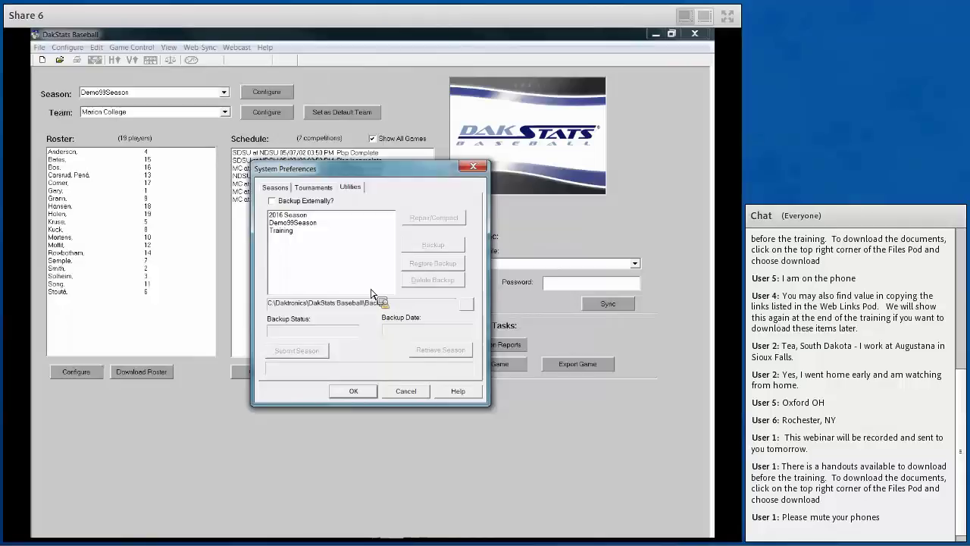
click(351, 390)
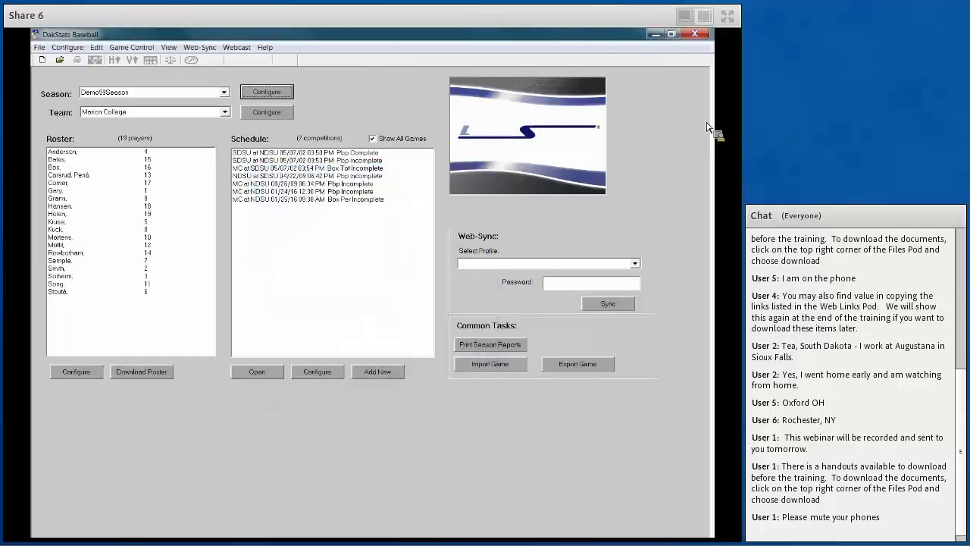
Step: Switch the season to Training and check which teams it offers
click(121, 99)
click(129, 123)
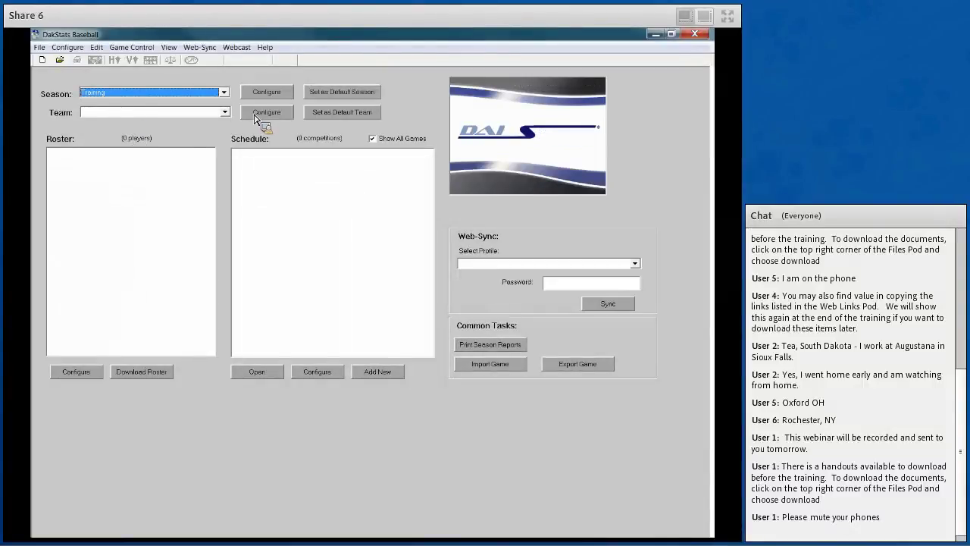
click(226, 114)
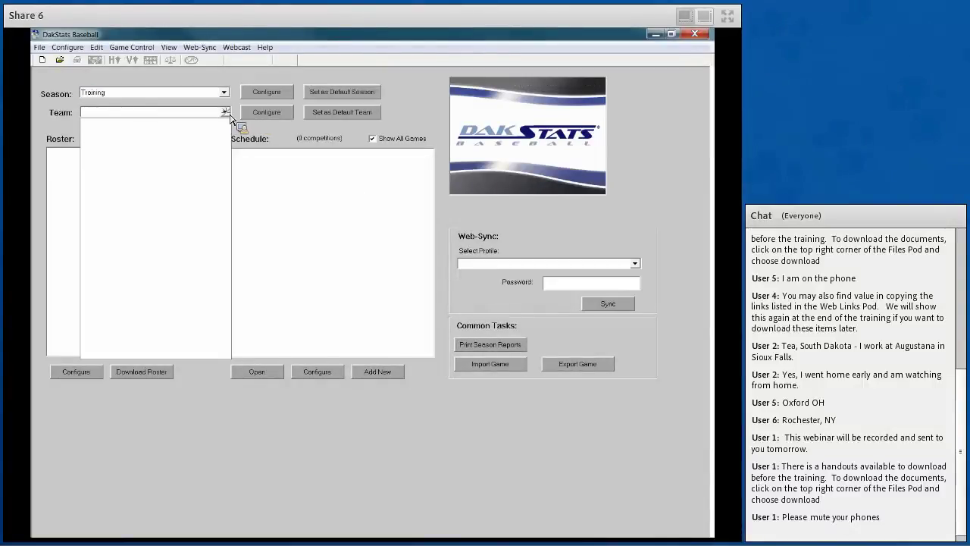
click(226, 114)
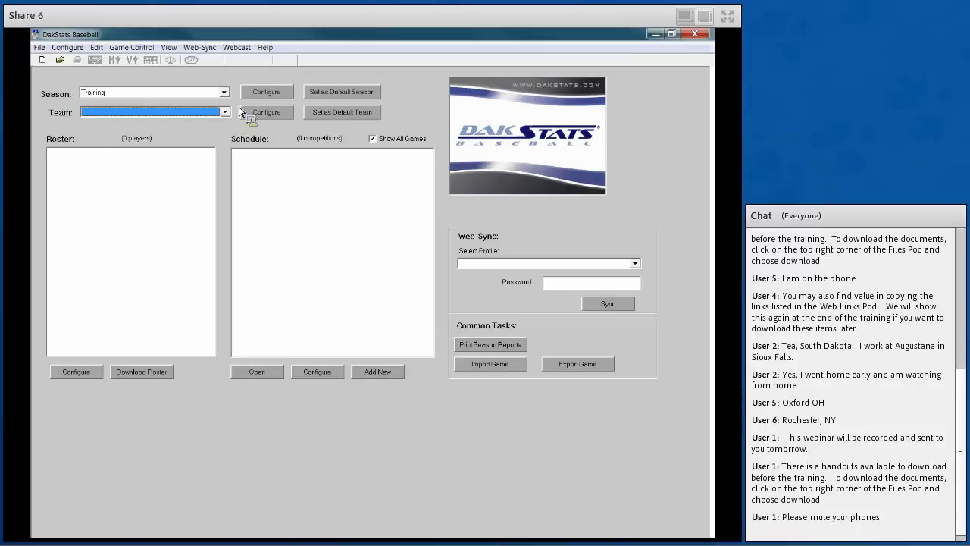
Step: Add a new team entry with its default details to the Training season and close the team configuration
click(265, 113)
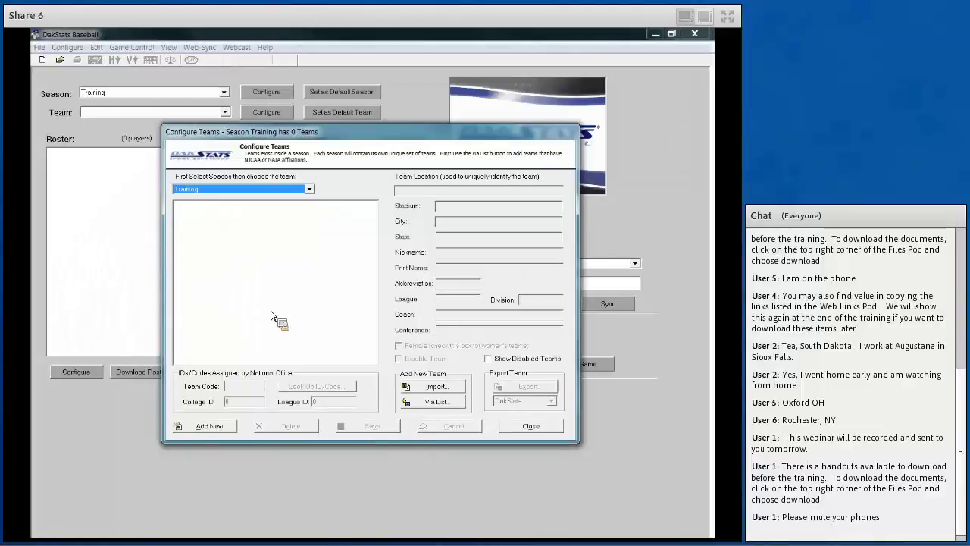
click(198, 428)
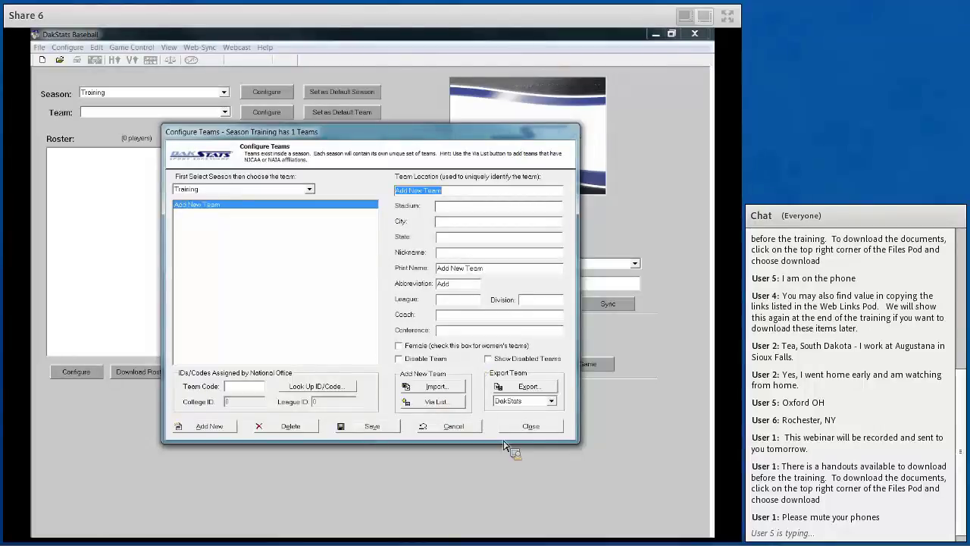
click(528, 426)
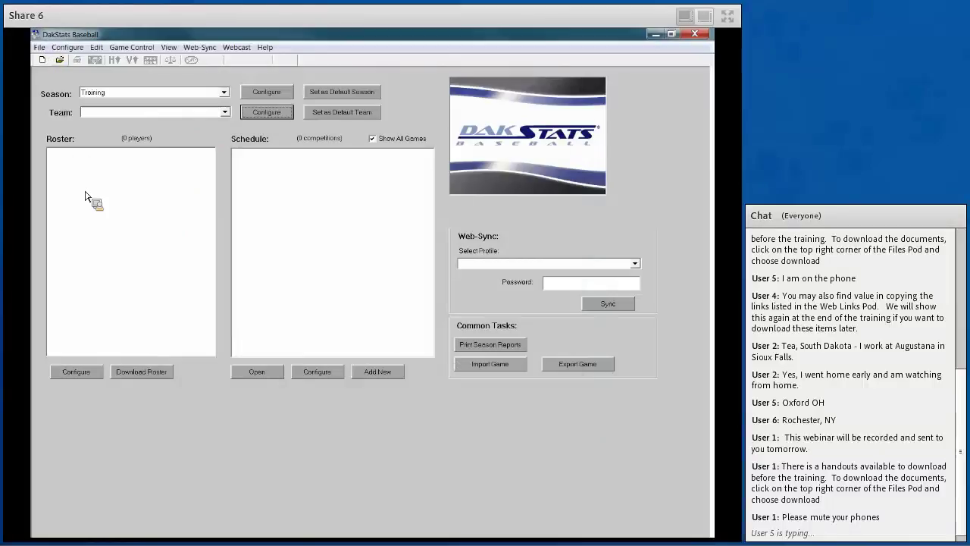
Step: Set up a season stats import into the Training season with HOME.XML from the Dakstats Webinar folder as the home season file
click(40, 47)
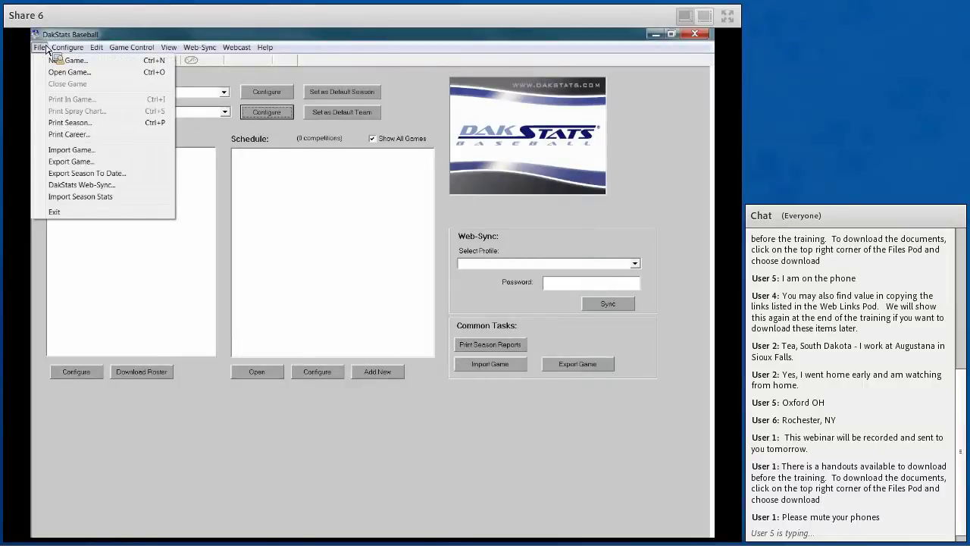
click(91, 199)
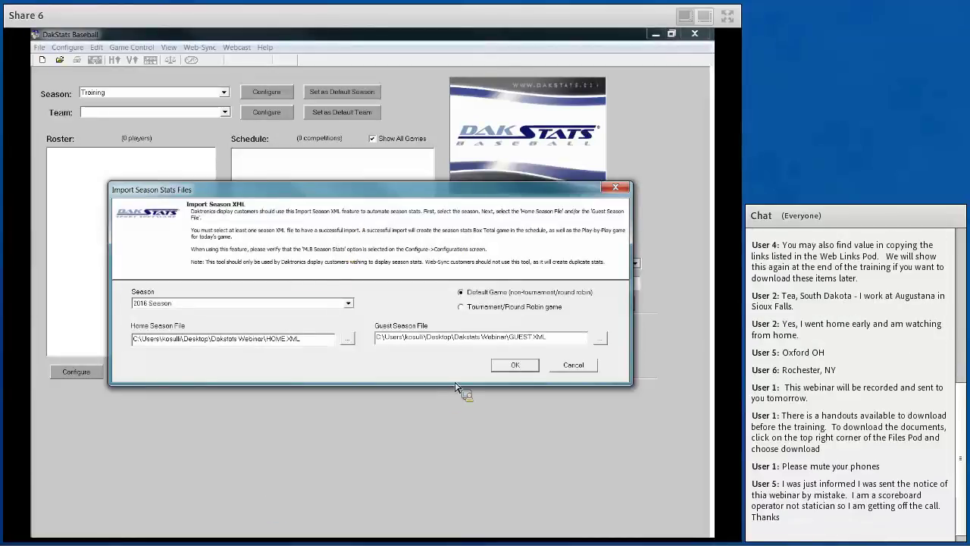
click(344, 306)
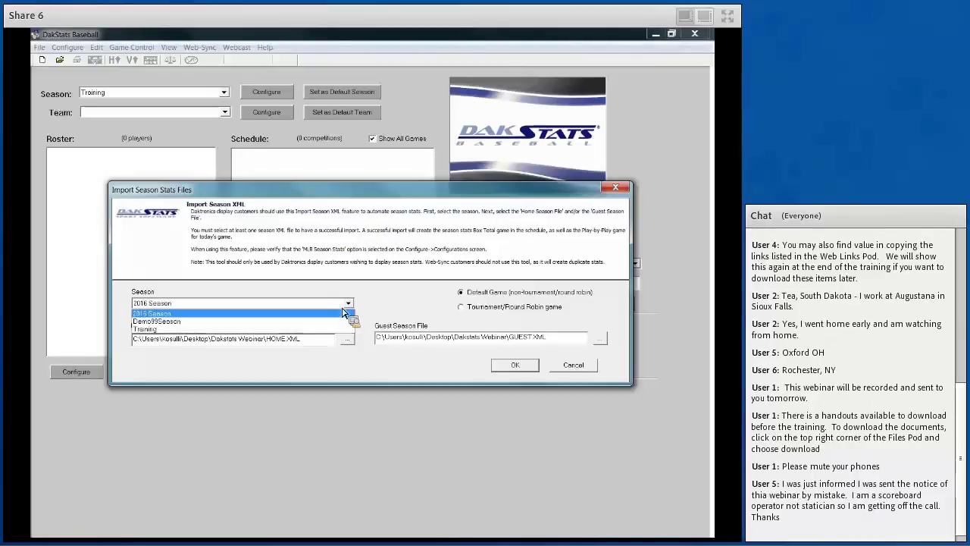
click(201, 330)
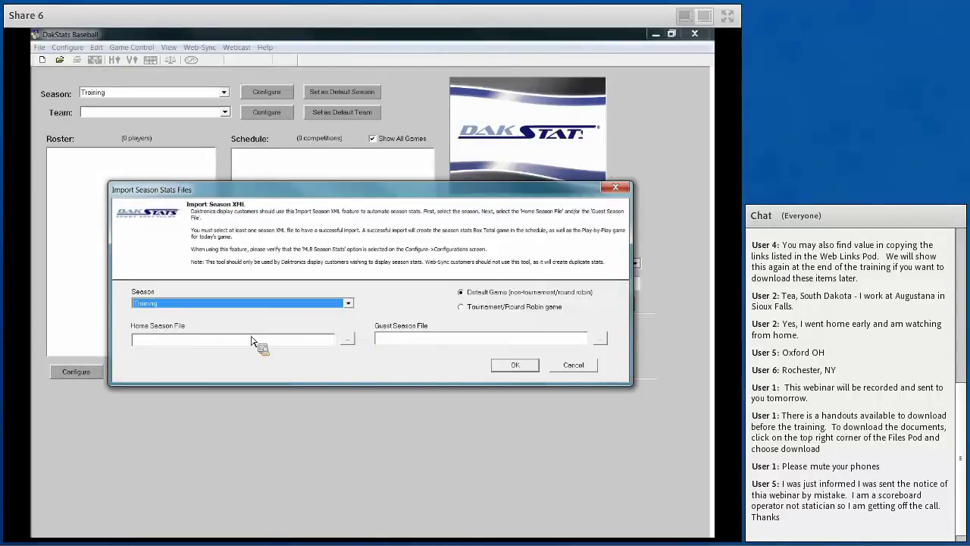
click(350, 338)
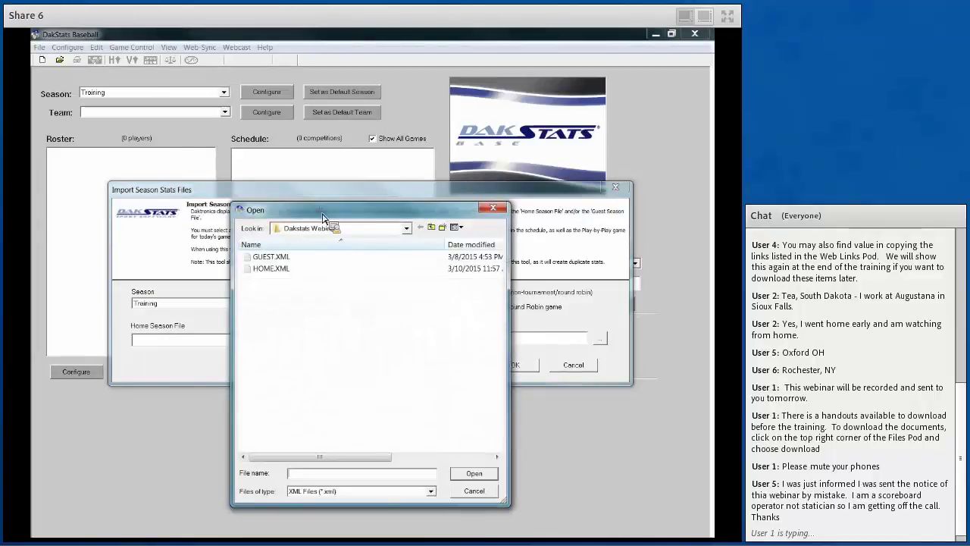
click(413, 199)
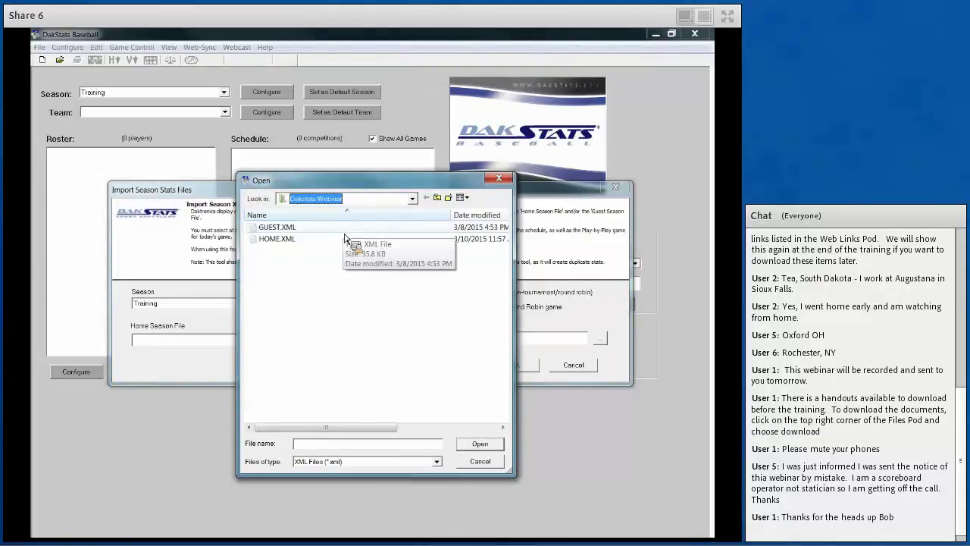
click(301, 239)
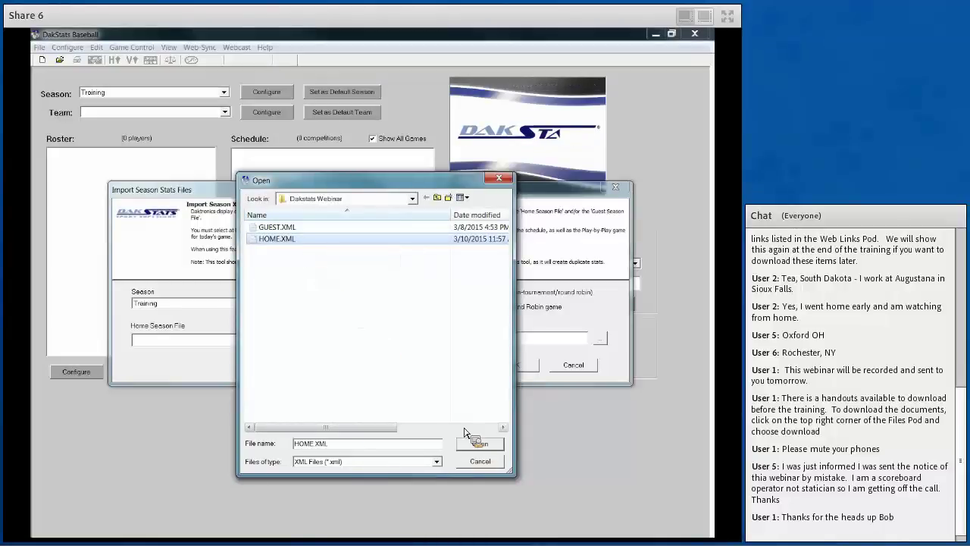
click(479, 448)
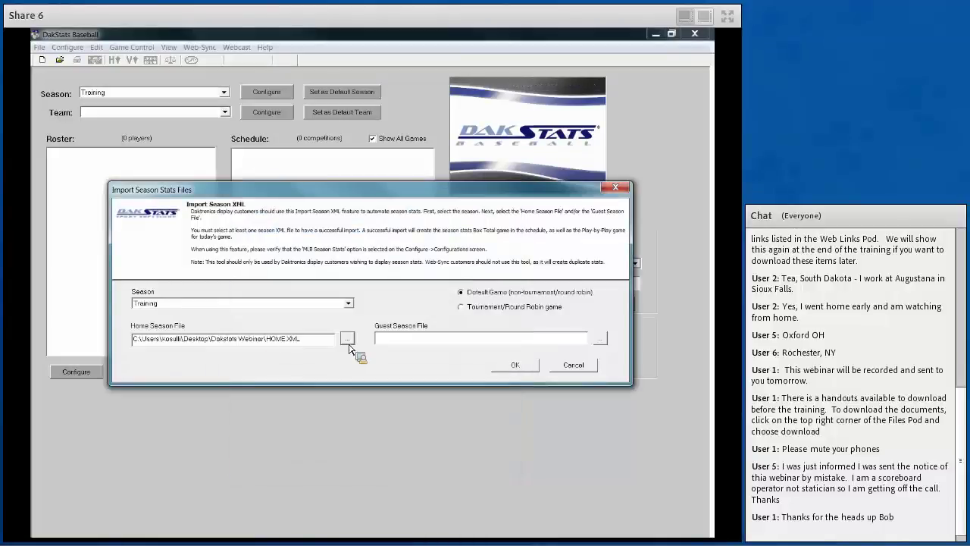
Step: Choose GUEST.XML from the Dakstats Webinar folder as the guest season file
click(599, 338)
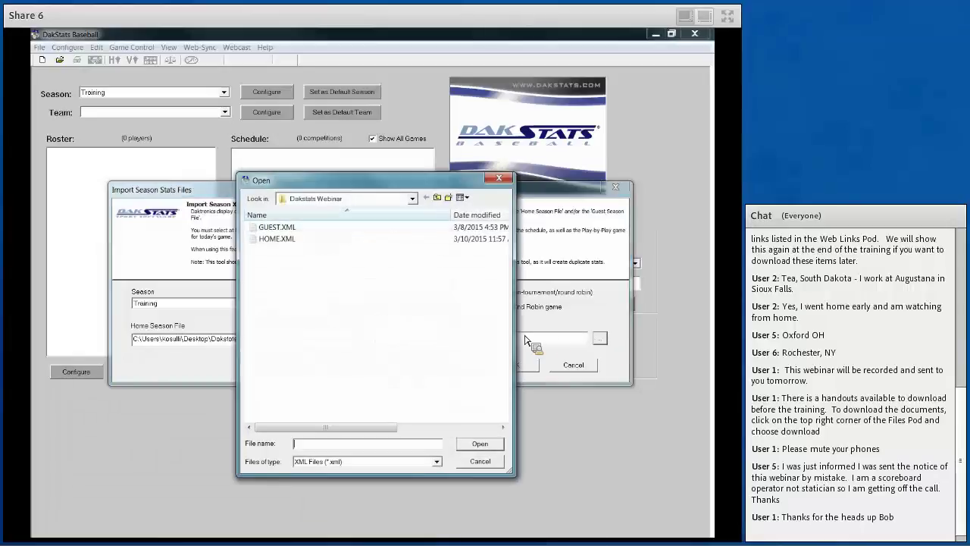
click(276, 228)
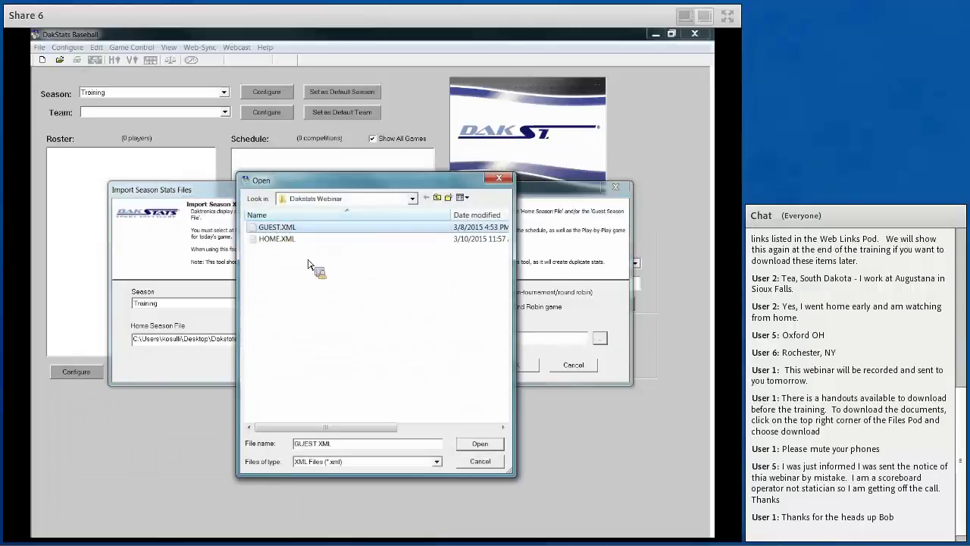
click(479, 444)
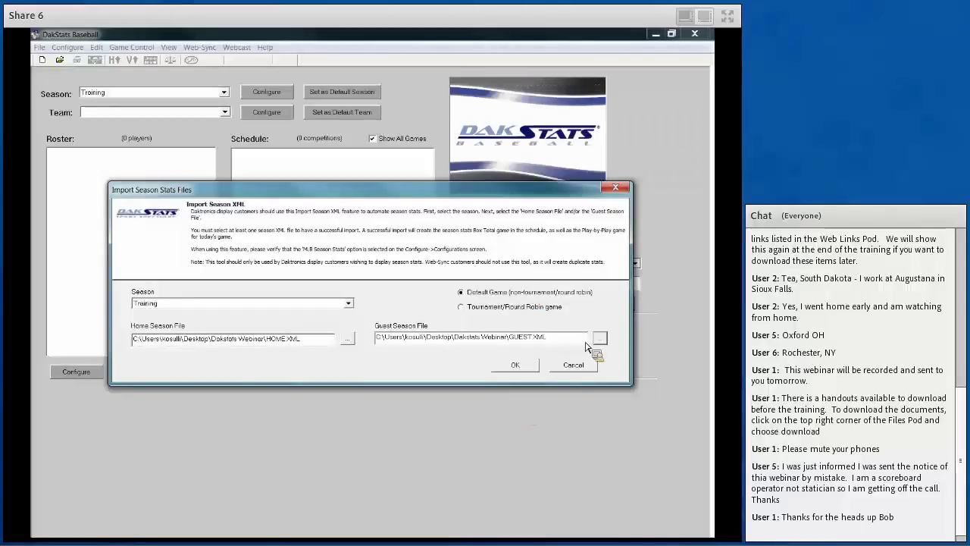
Step: Run the season stats import, adding Georgia Bulldogs and Appalachian State as new teams
click(520, 363)
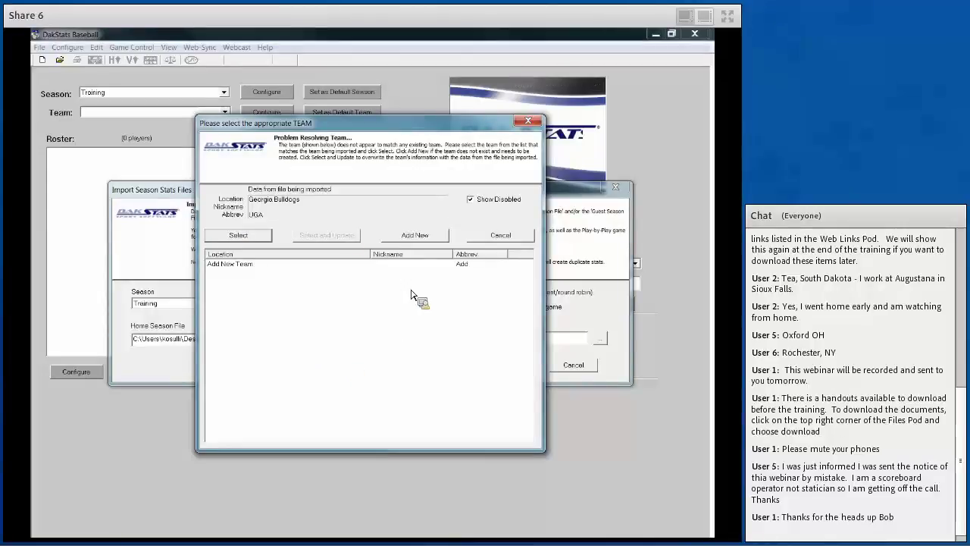
click(418, 238)
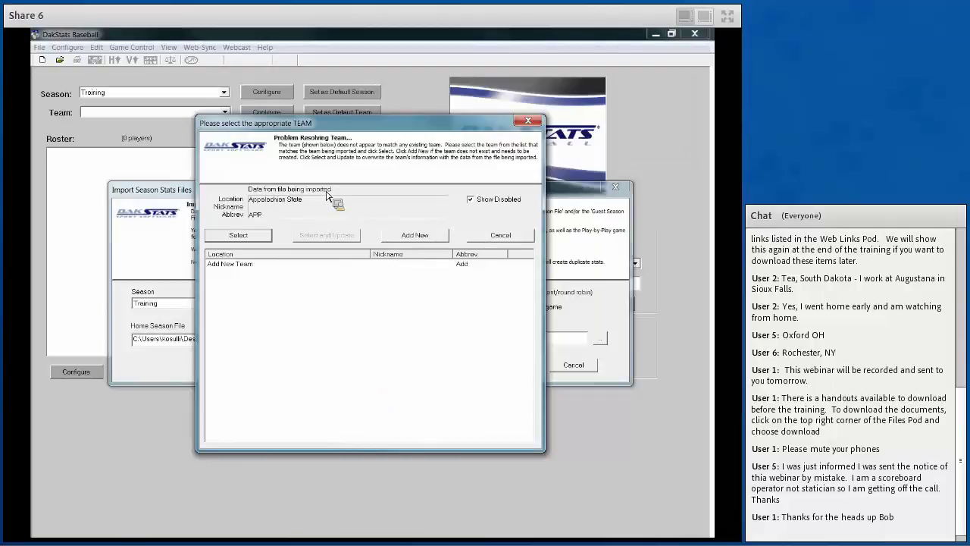
click(436, 238)
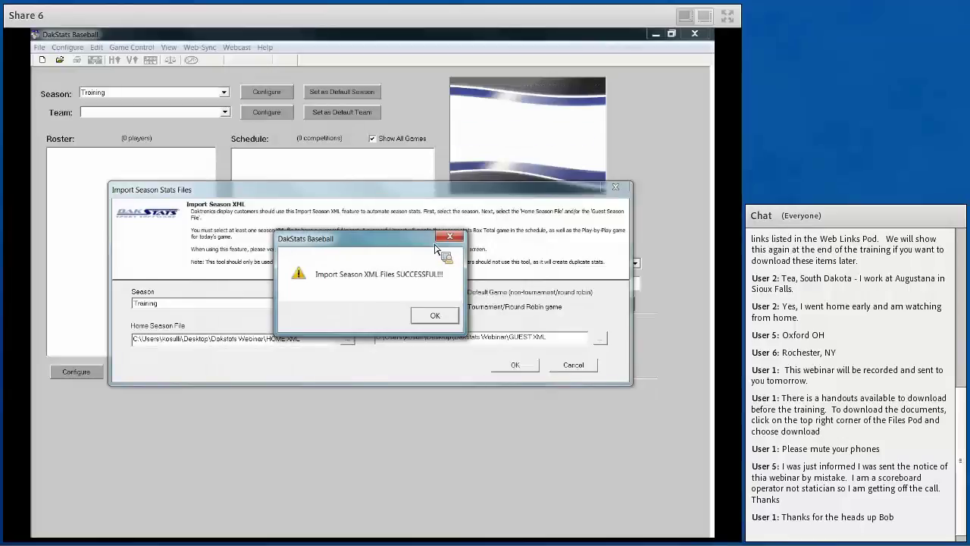
click(444, 320)
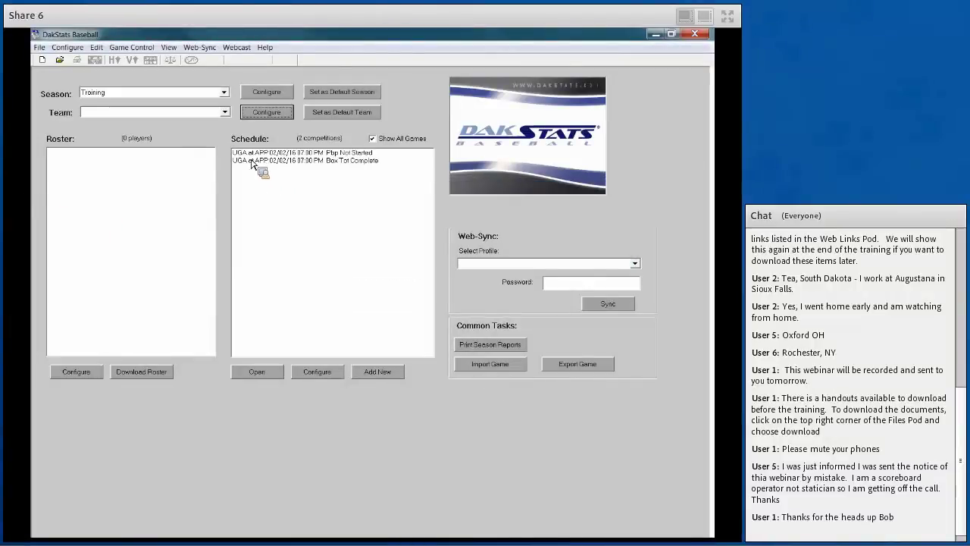
Step: Load the imported Appalachian State roster, and switch the team to Georgia Bulldogs to load its roster
click(164, 116)
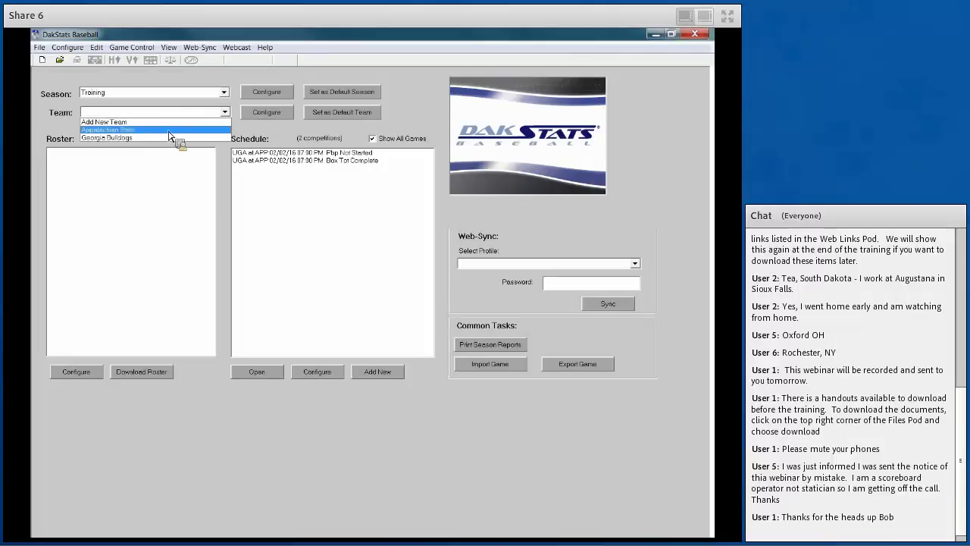
click(169, 131)
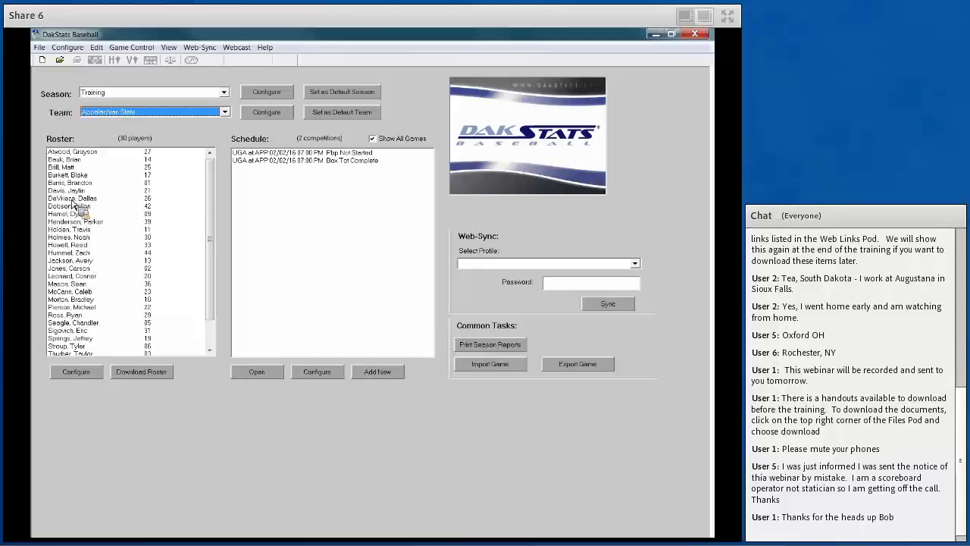
key(Down)
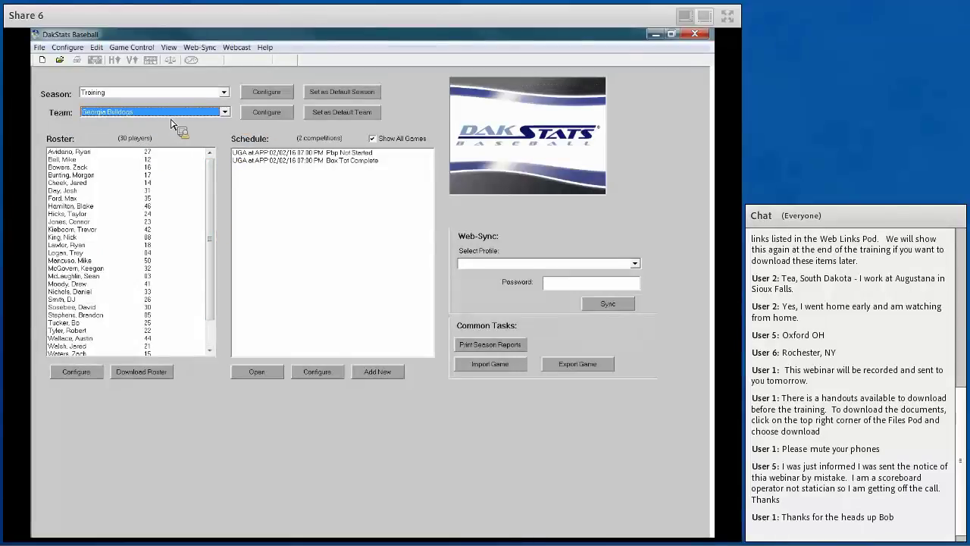
Step: Review the Georgia Bulldogs team details in the team configuration and close it without changes
click(260, 113)
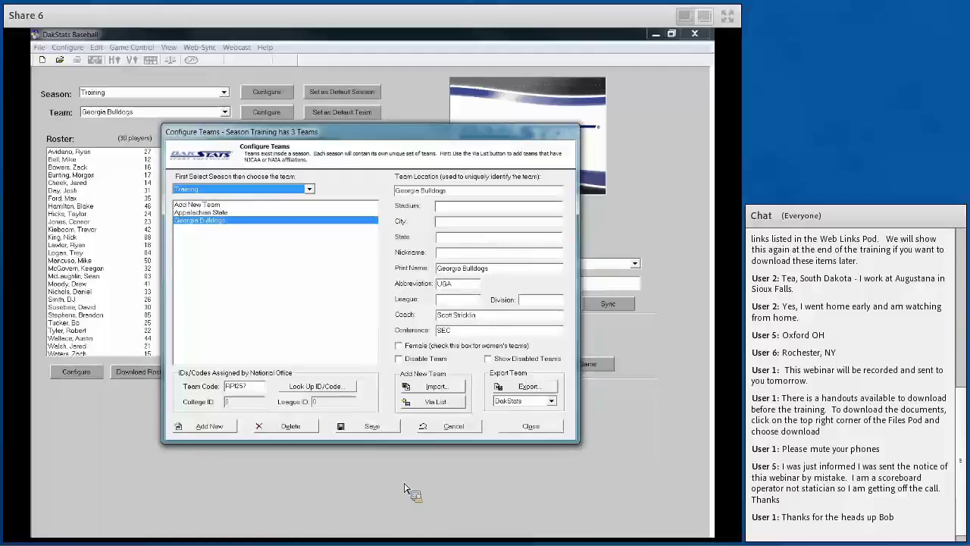
click(477, 426)
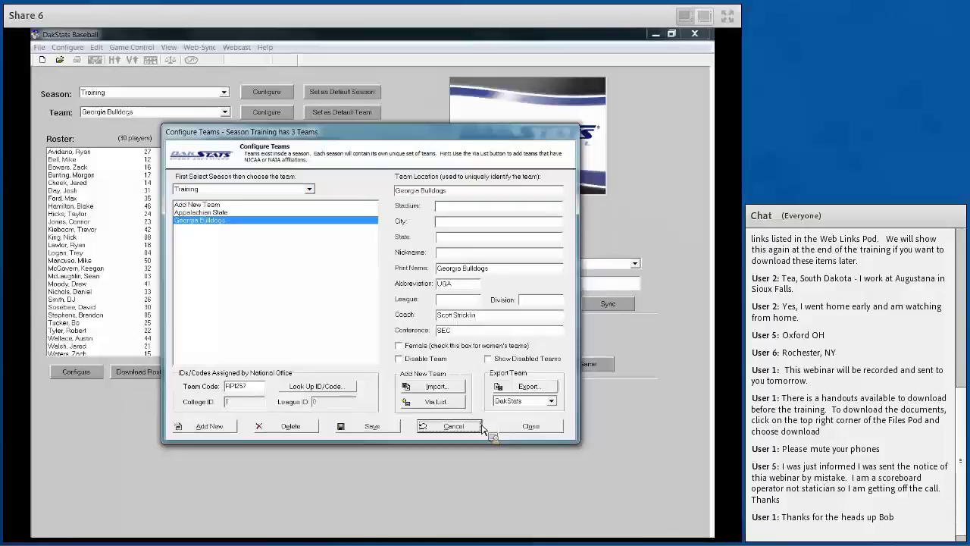
click(519, 428)
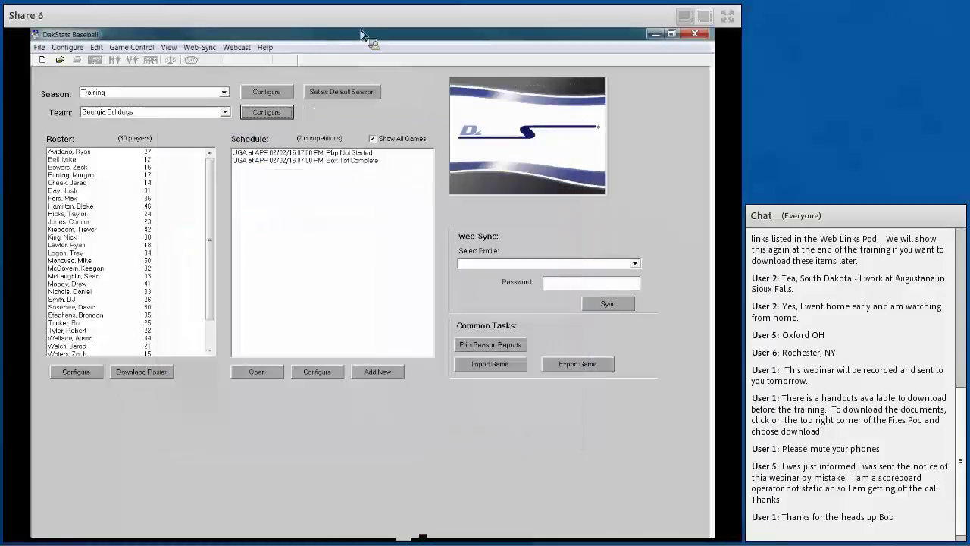
Step: Open the Georgia Bulldogs roster configuration for player 35, sort the player list in jersey order, and close the configuration
click(151, 200)
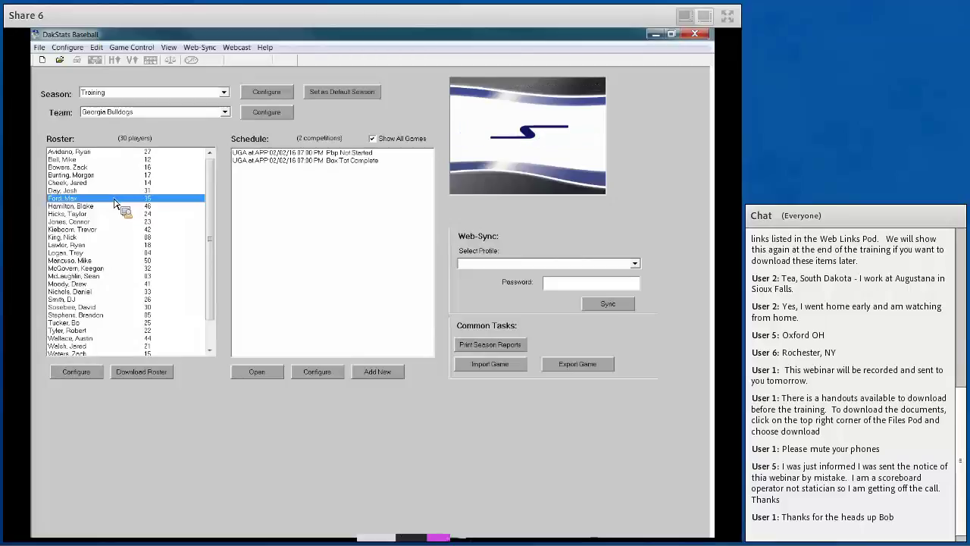
click(91, 374)
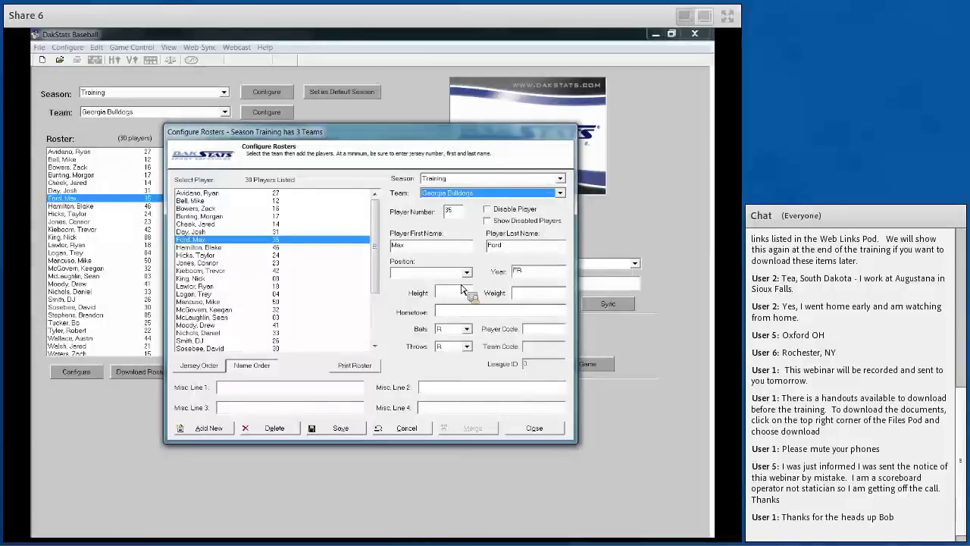
click(227, 366)
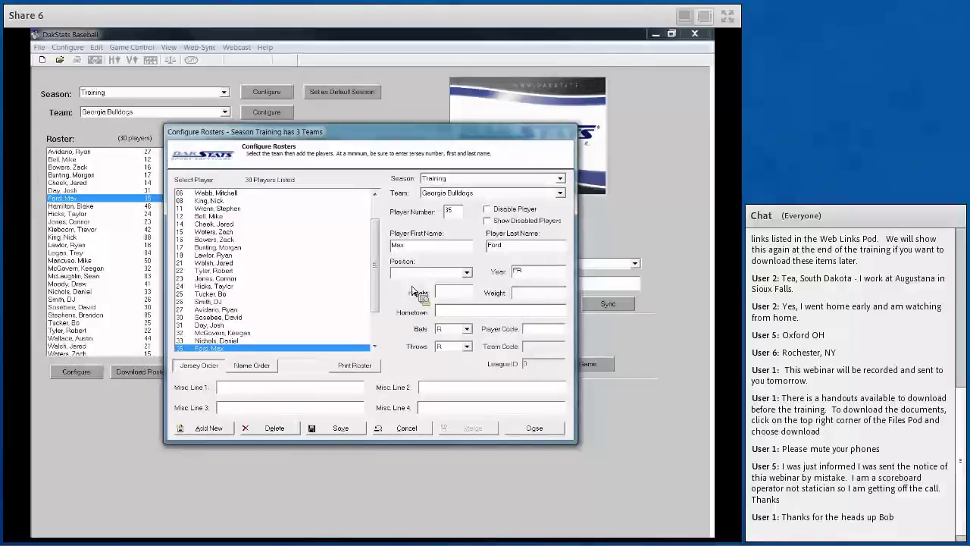
drag(377, 292, 379, 273)
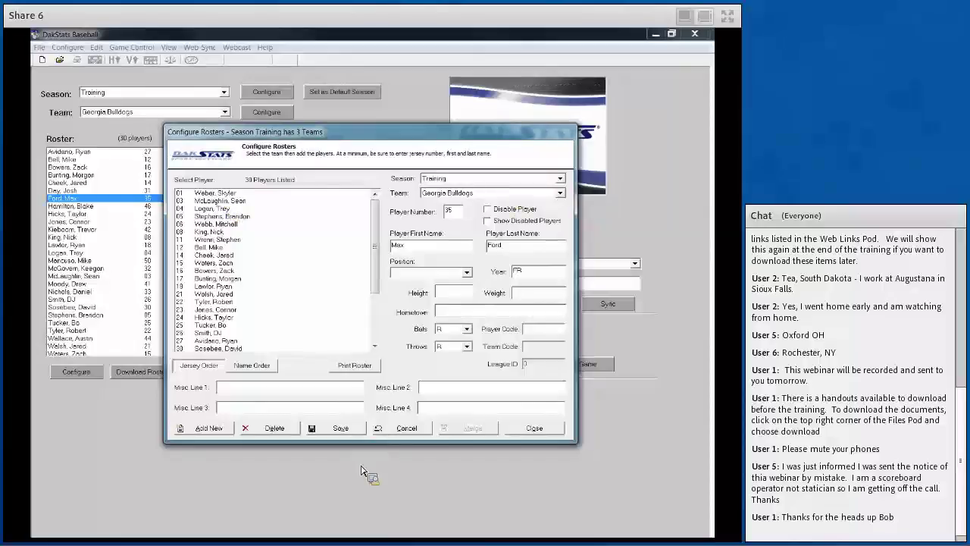
click(531, 429)
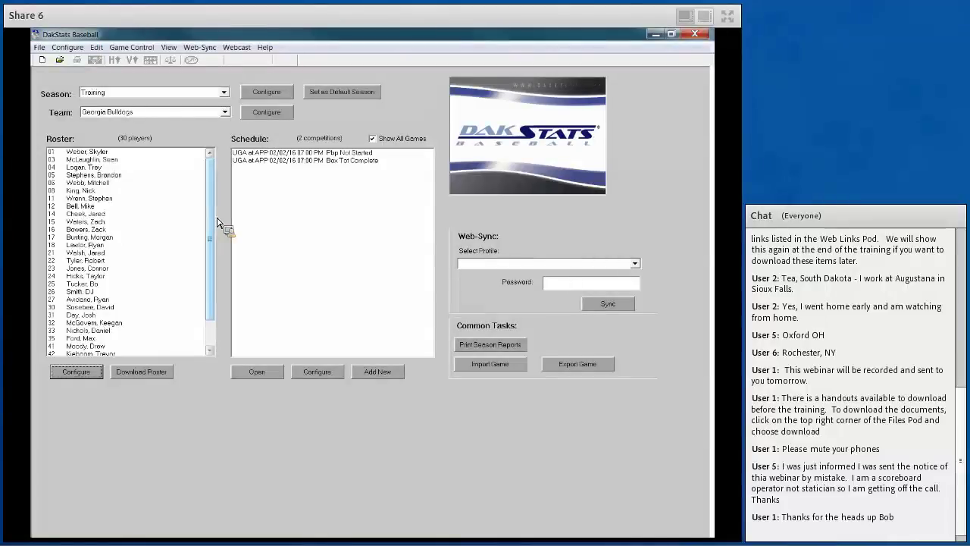
Step: Start a new competition in the Training season with Georgia Bulldogs as visiting team and Appalachian State as home team
click(383, 371)
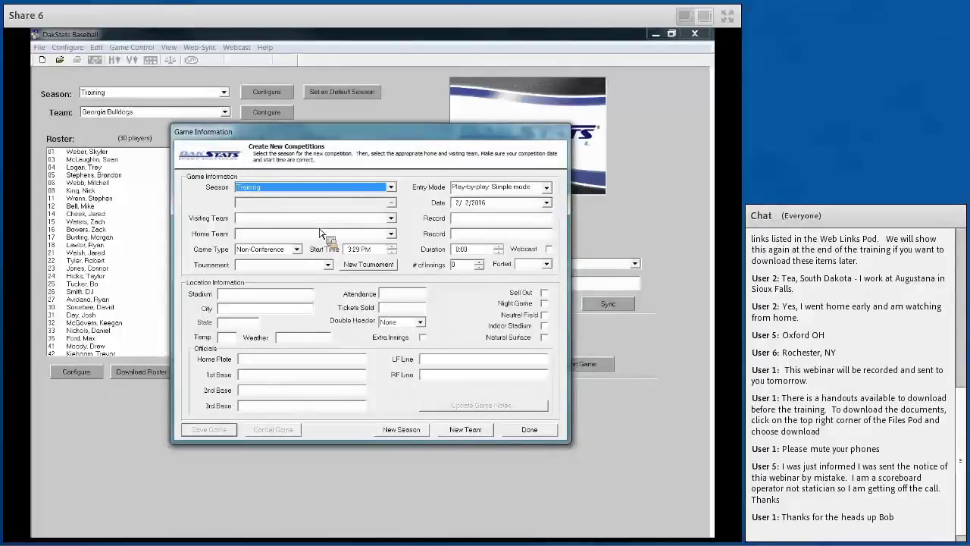
click(391, 218)
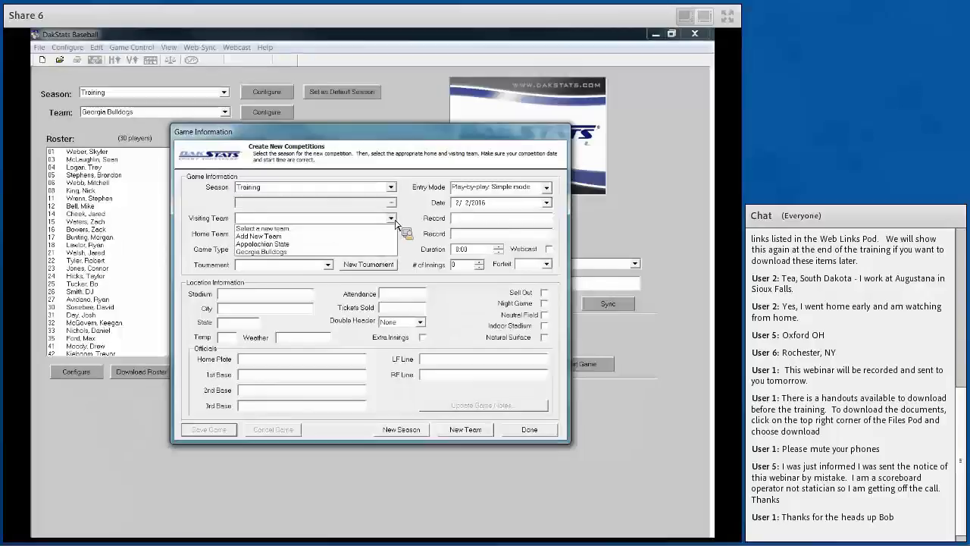
click(371, 252)
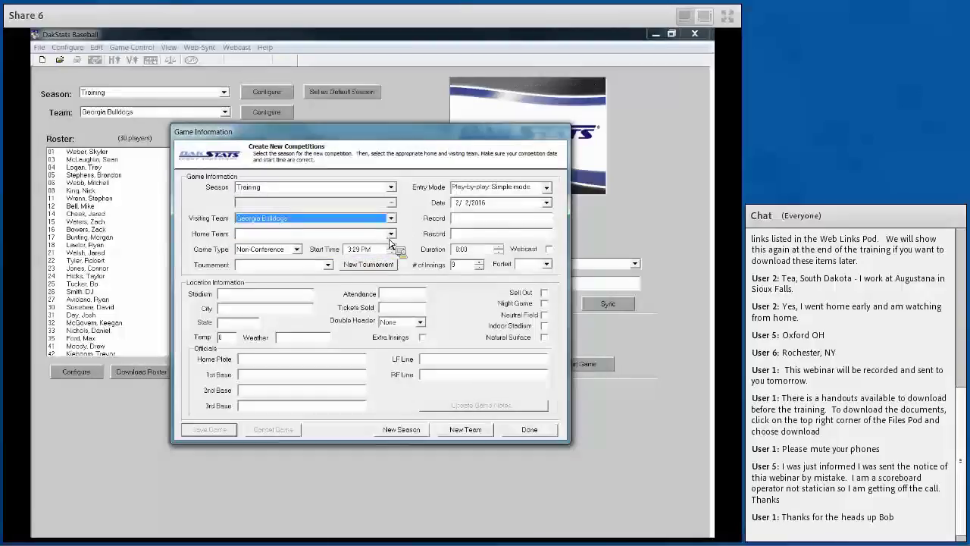
click(391, 235)
click(366, 260)
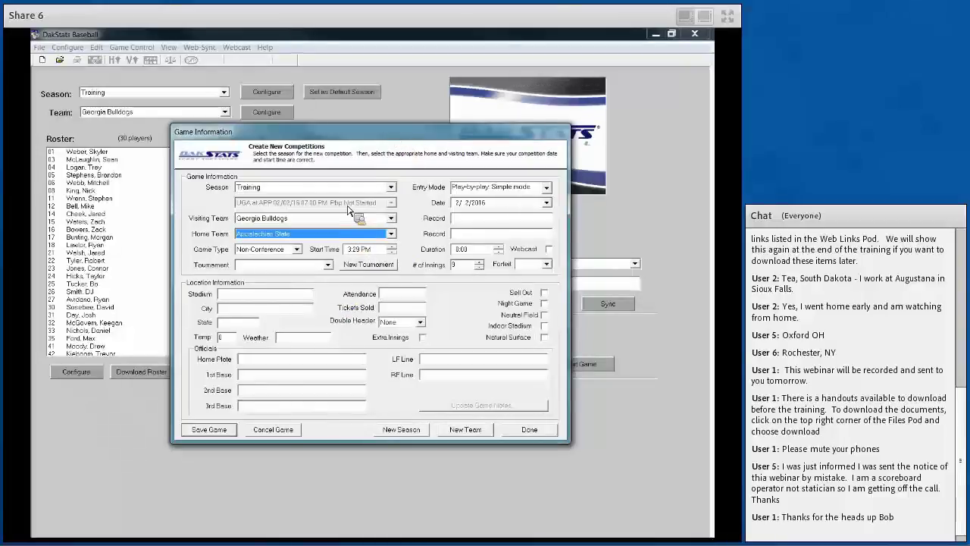
Step: Set the new game's start time to 8:00 PM, save the game, and close the game information
click(352, 250)
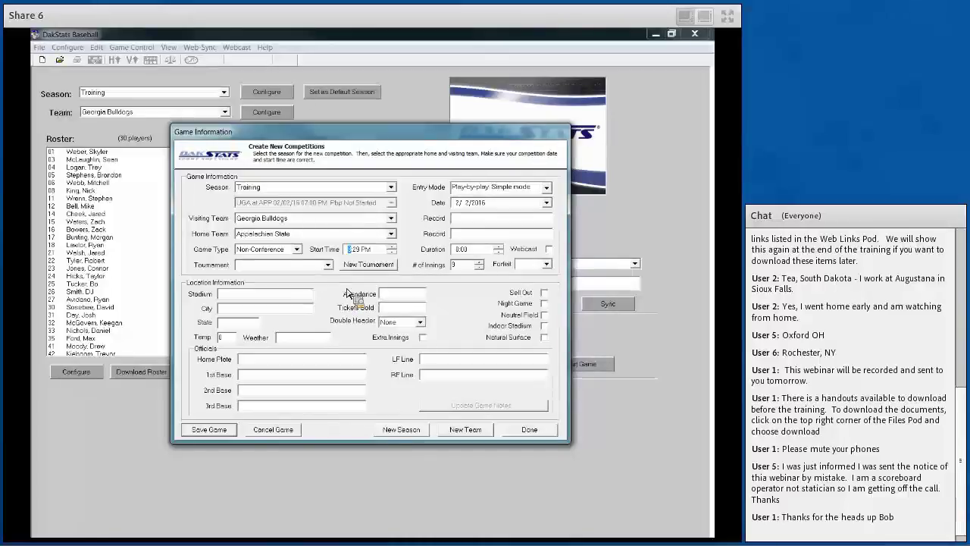
click(355, 251)
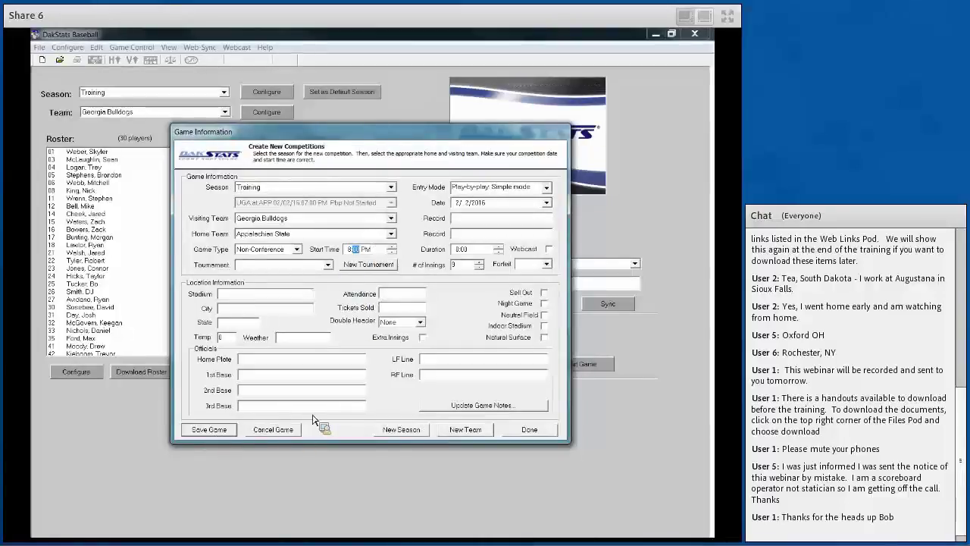
click(220, 435)
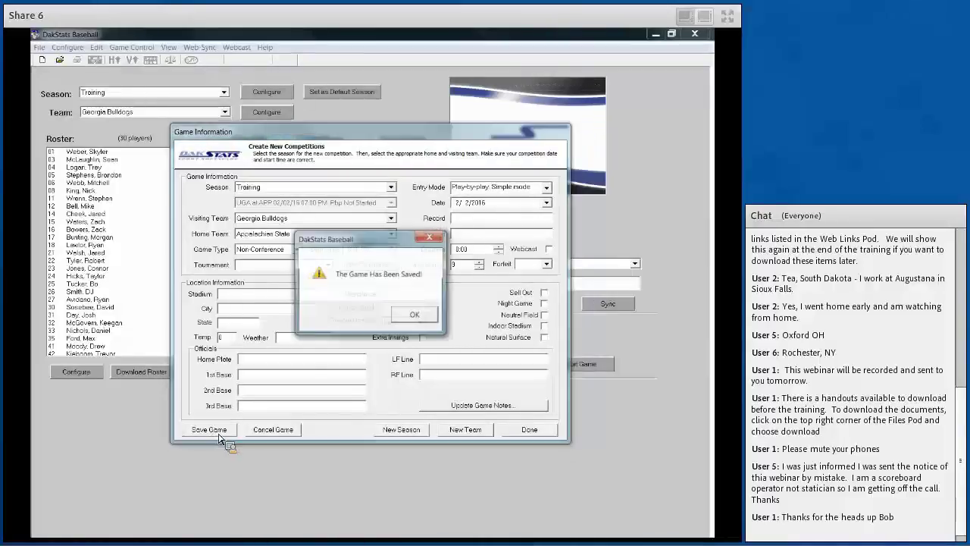
click(422, 318)
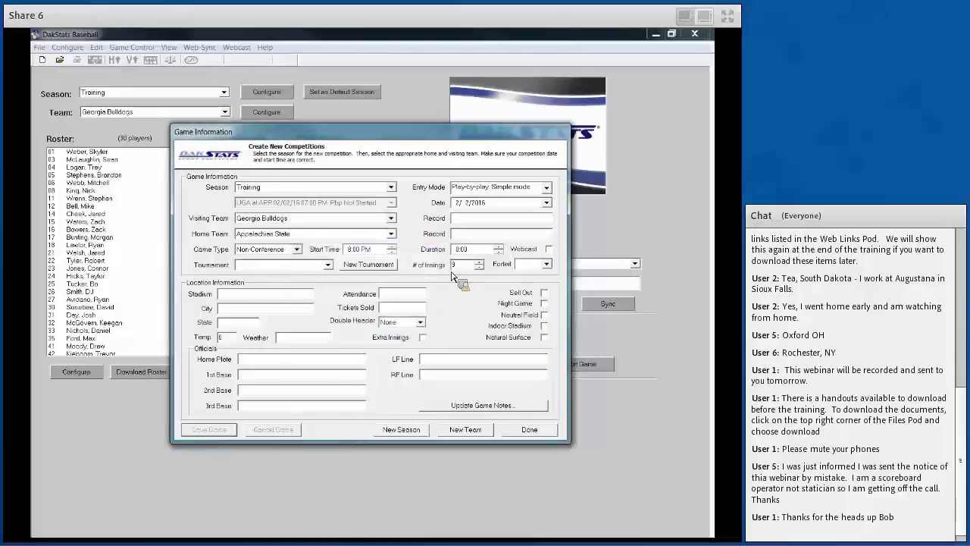
click(529, 429)
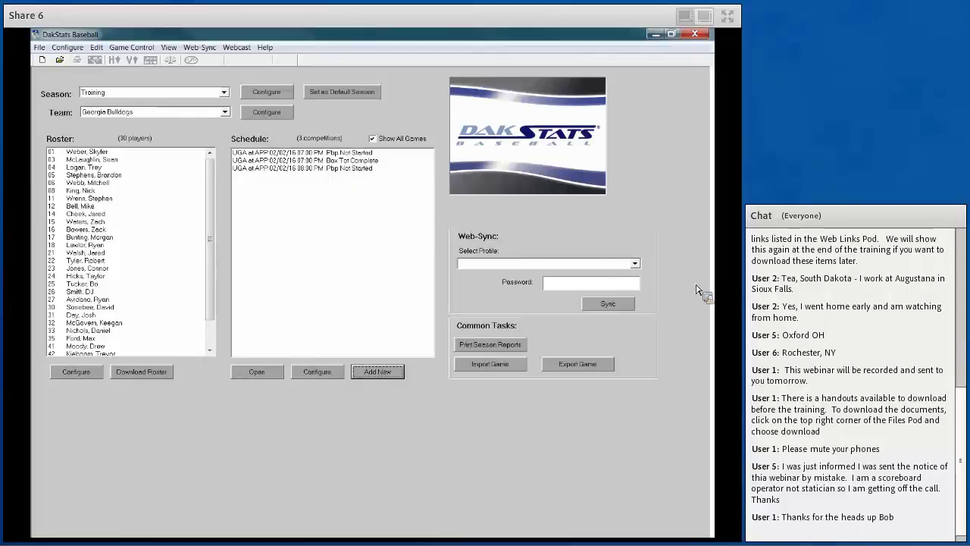
Step: Open the 02/02/16 08:00 PM UGA at APP game from the schedule without starting its webcast
click(322, 169)
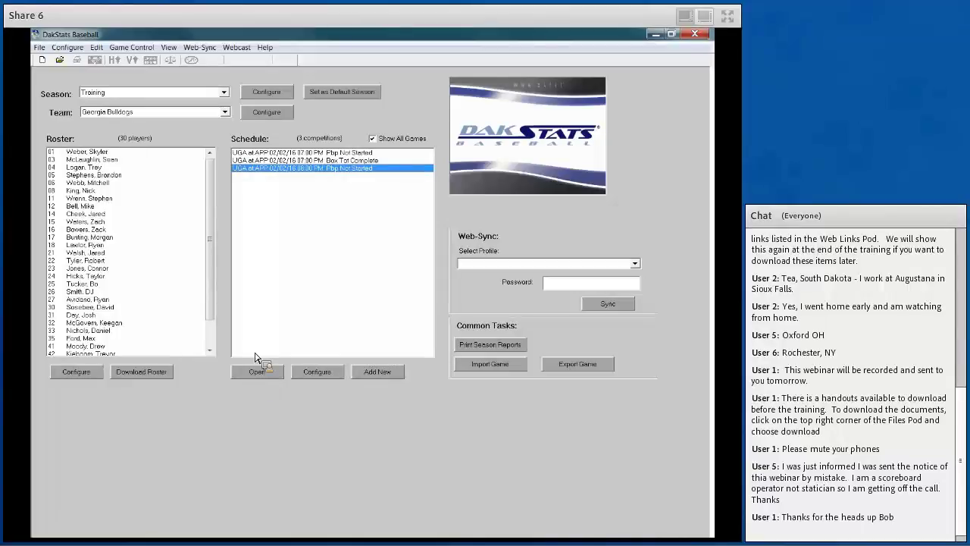
click(40, 48)
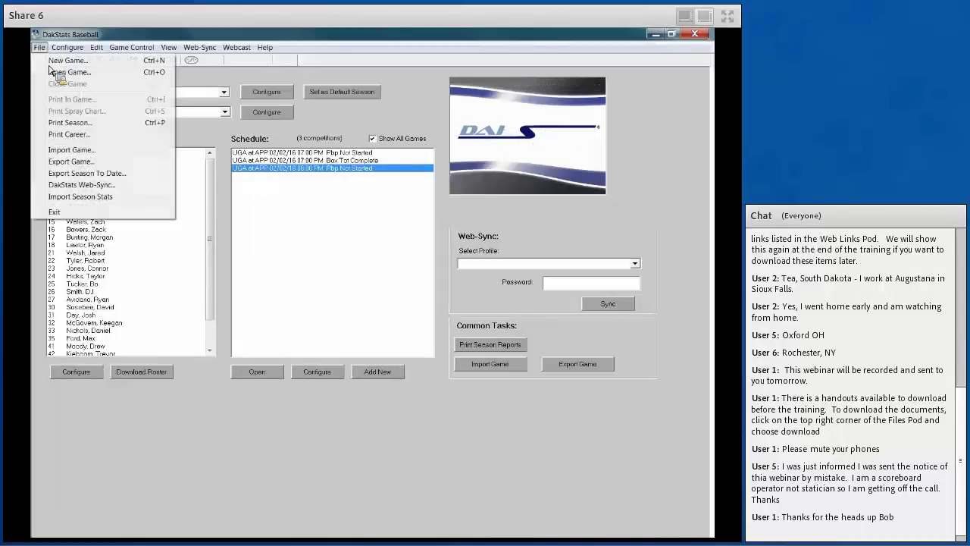
click(255, 202)
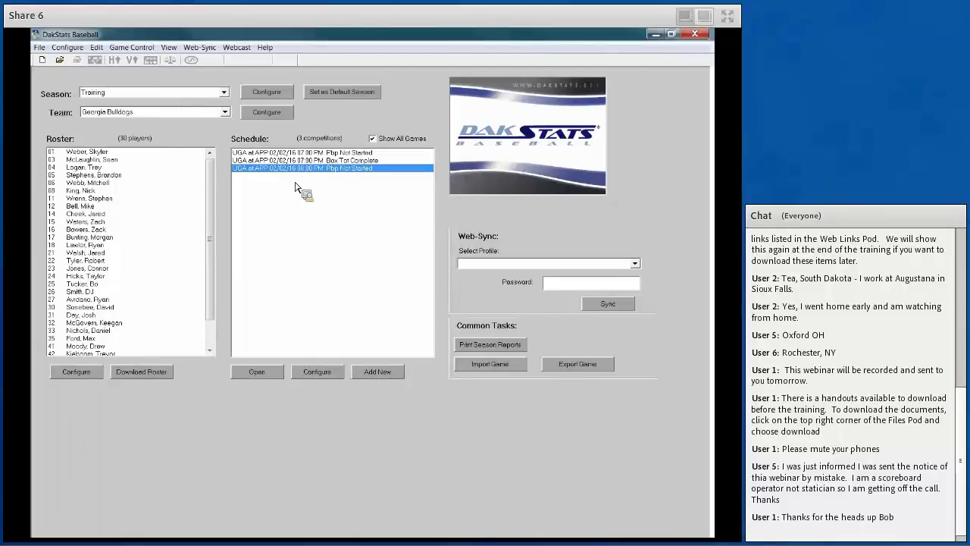
click(257, 372)
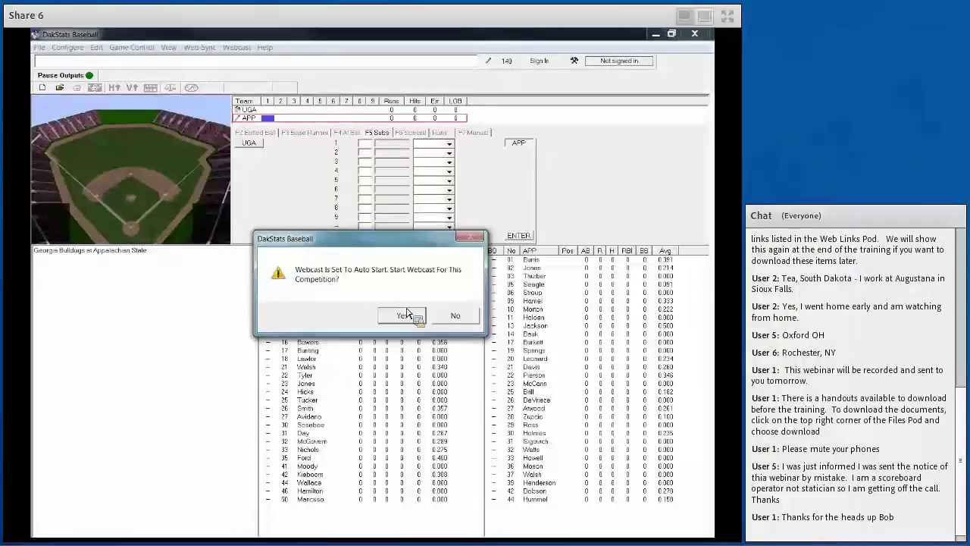
click(457, 316)
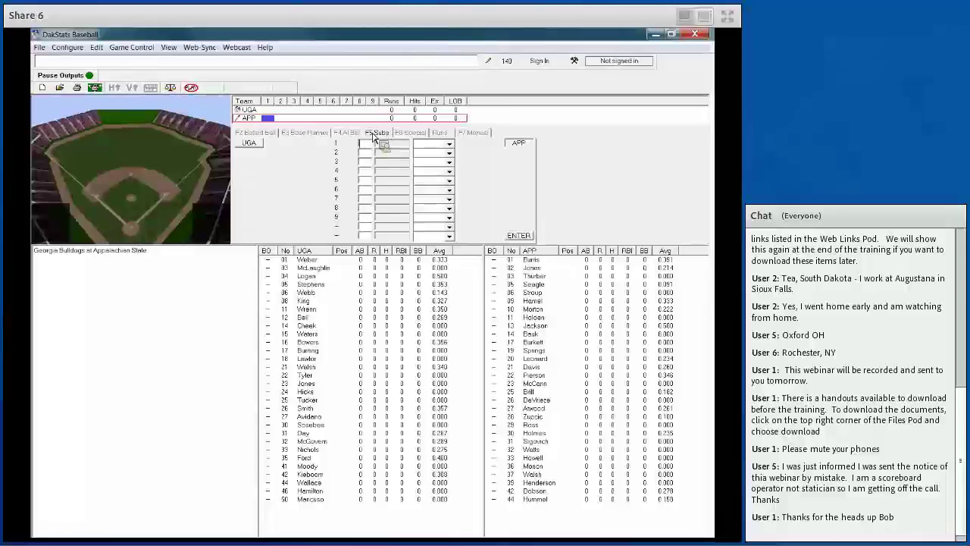
drag(381, 144, 419, 198)
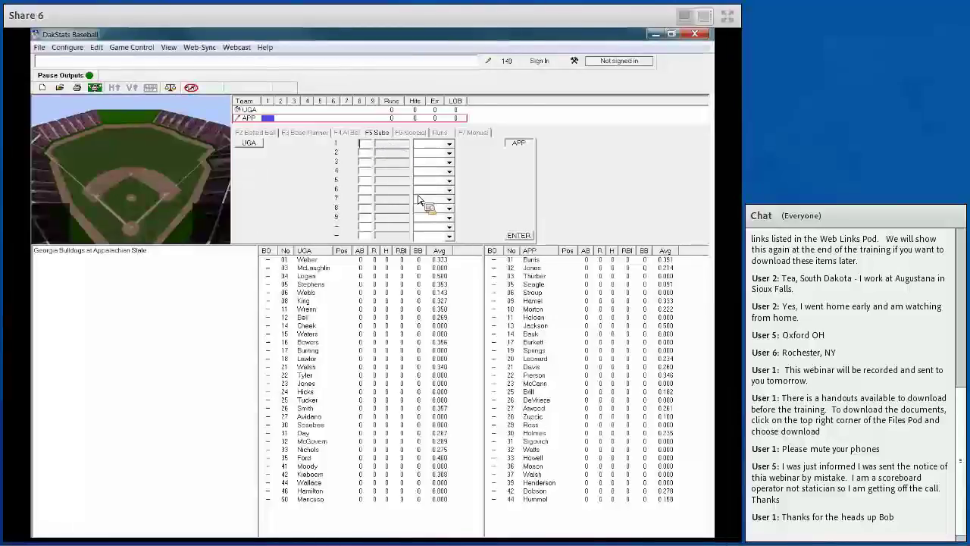
drag(419, 198, 420, 199)
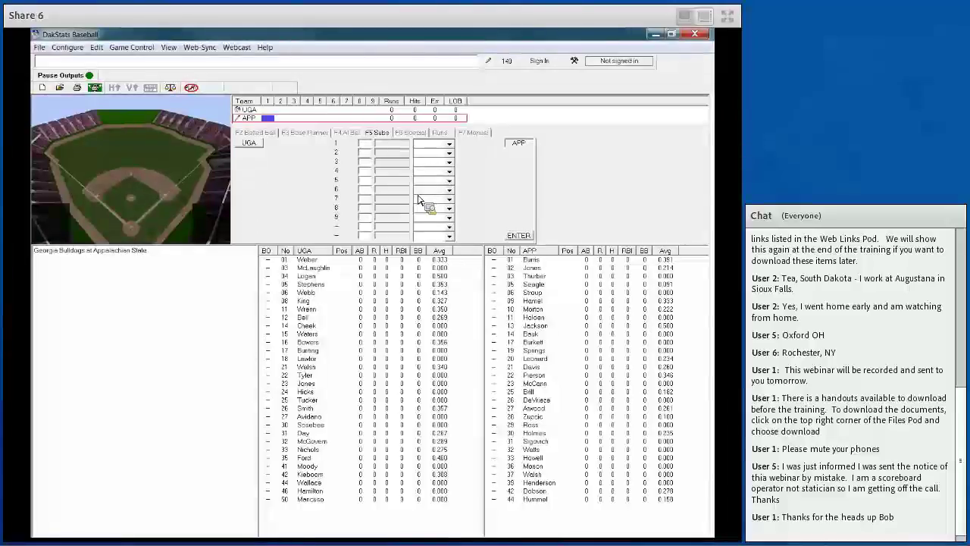
drag(419, 198, 419, 198)
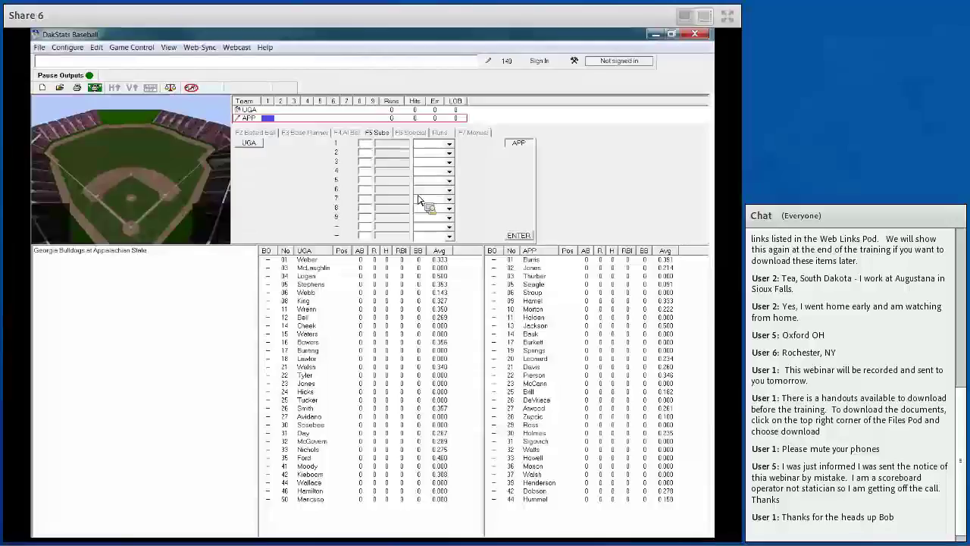
drag(419, 198, 419, 199)
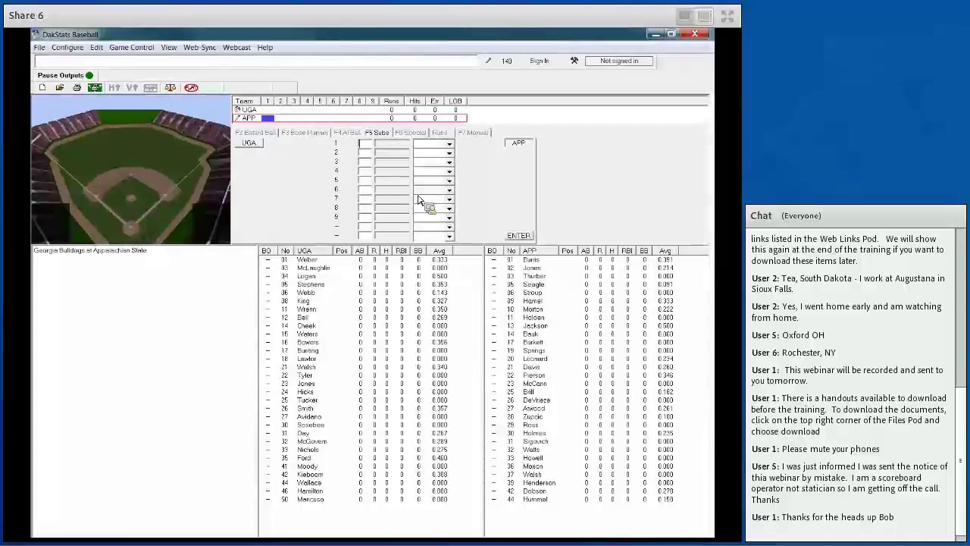
drag(419, 199, 416, 300)
Step: Enter jersey numbers 1, 3, 6, 5 and 10 in spots 1 to 5 of the Appalachian State batting order
text(3)
key(Return)
text(4)
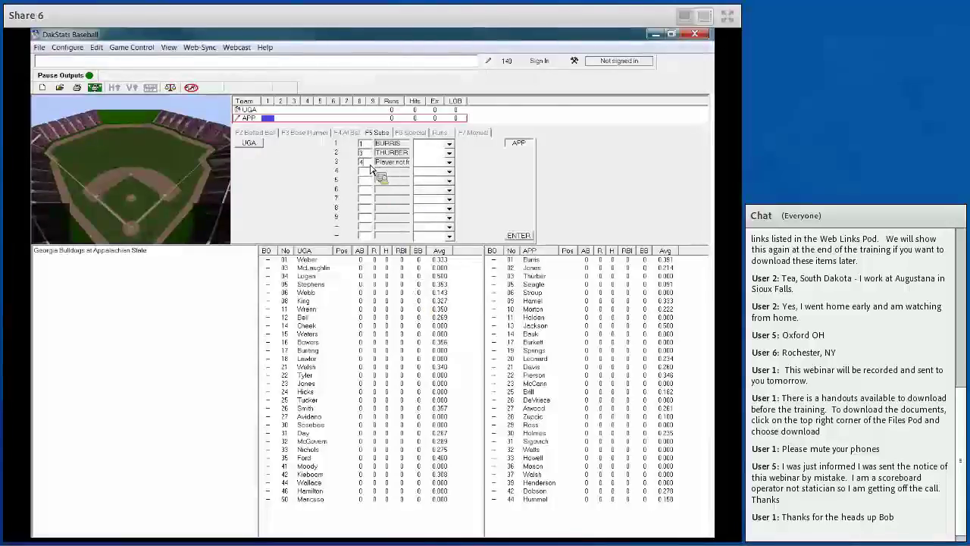
key(Return)
text(5)
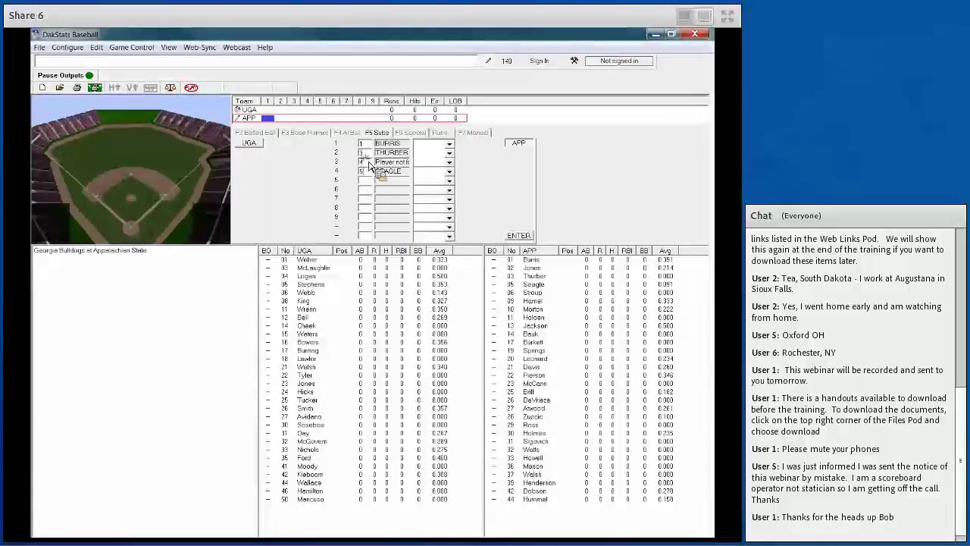
double_click(369, 164)
text(6)
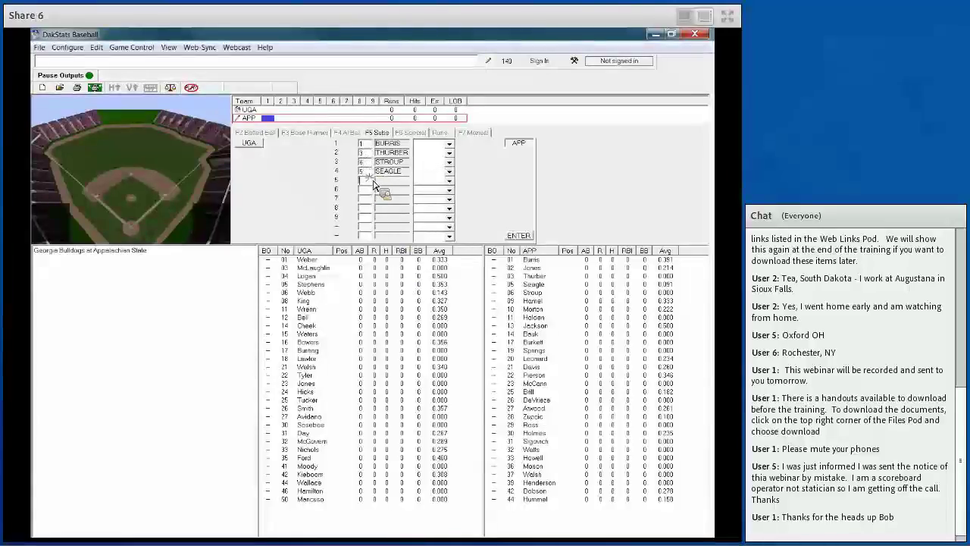
key(Return)
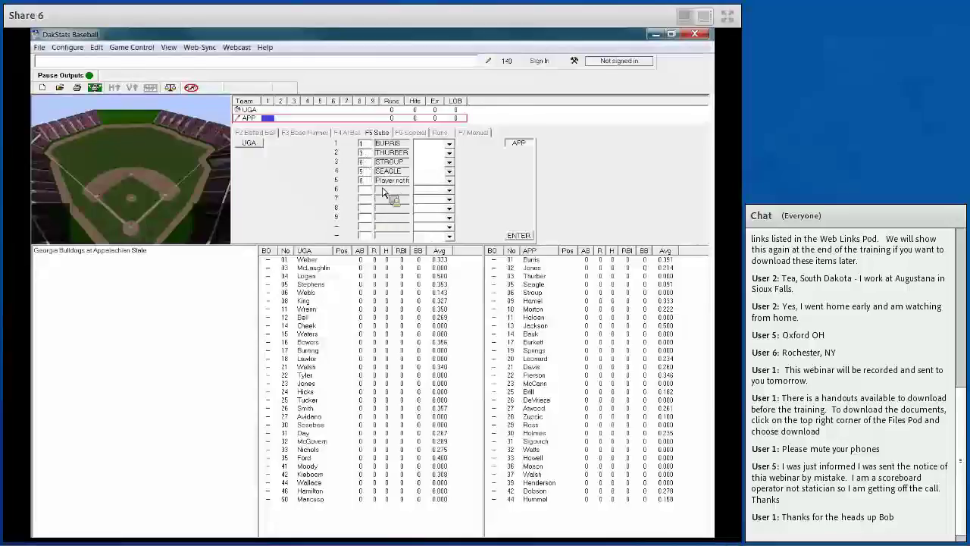
text(10)
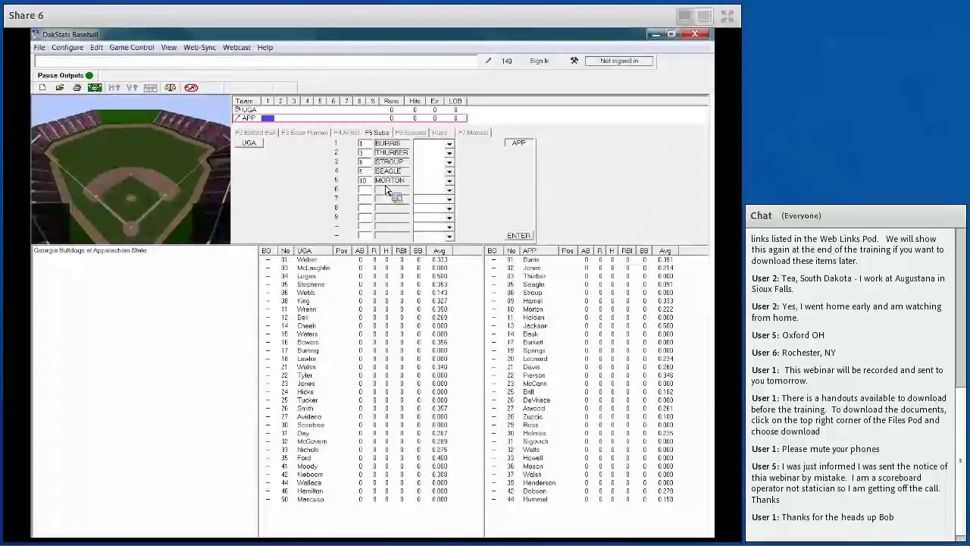
Step: Enter jersey numbers 11, 13, 29 and 17 in spots 6 to 9 of the Appalachian State batting order
text(1)
text(13)
key(Return)
text(15)
key(Return)
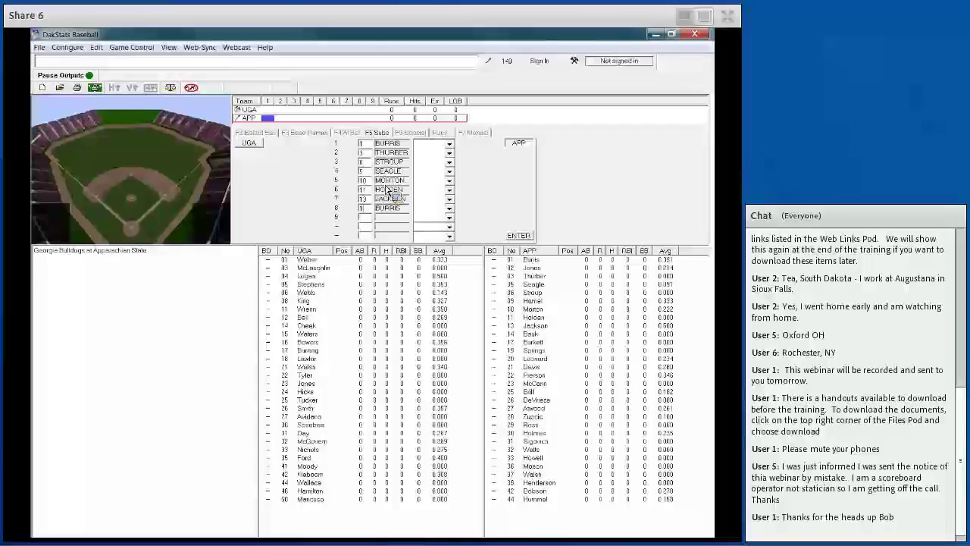
text(17)
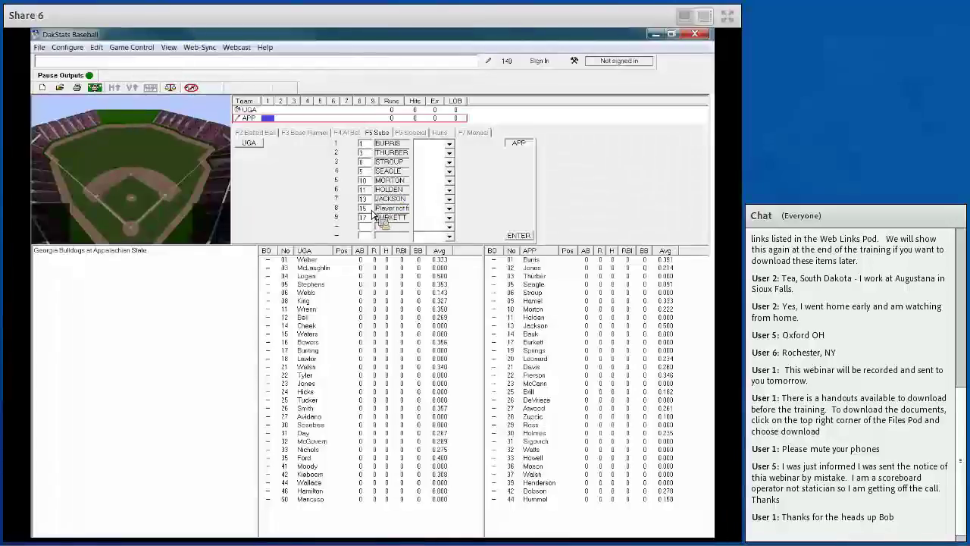
text(29)
key(Return)
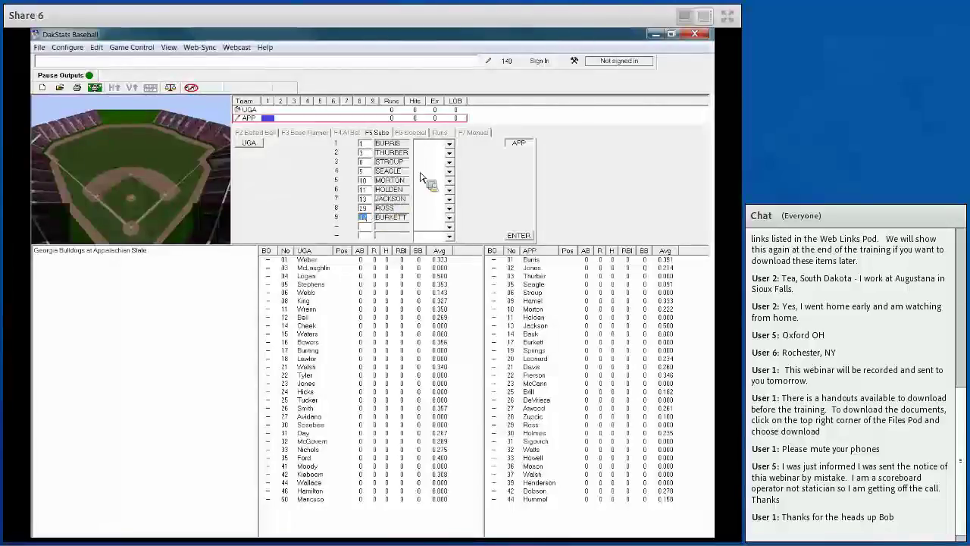
Step: Assign Pitcher, Catcher, First Base, Second Base and Third Base to spots 1 to 5 of the Appalachian State batting order
click(451, 144)
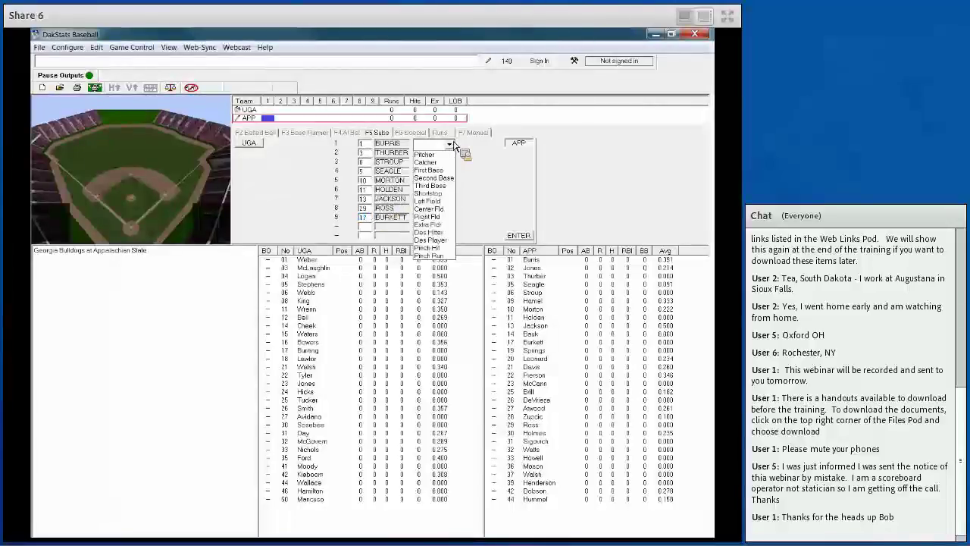
click(451, 155)
click(450, 153)
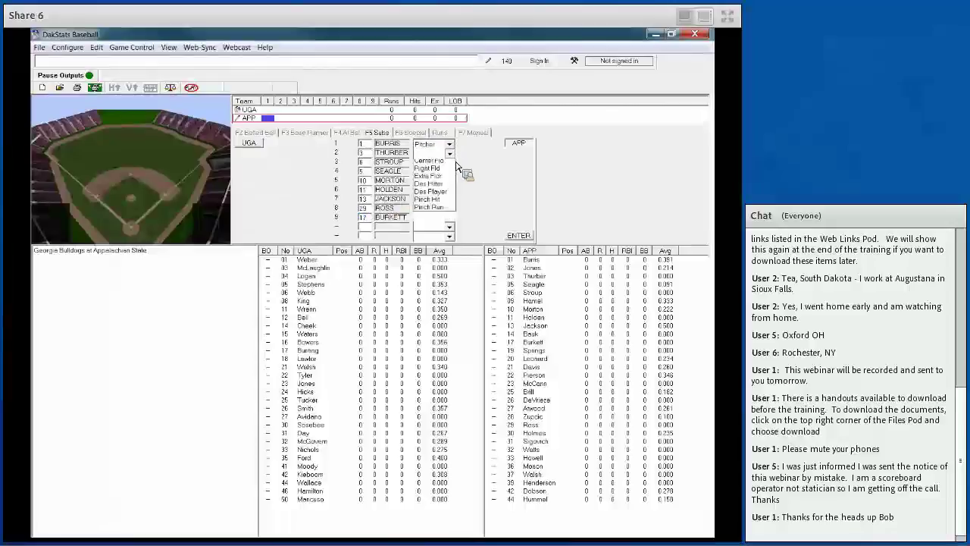
click(453, 171)
click(450, 163)
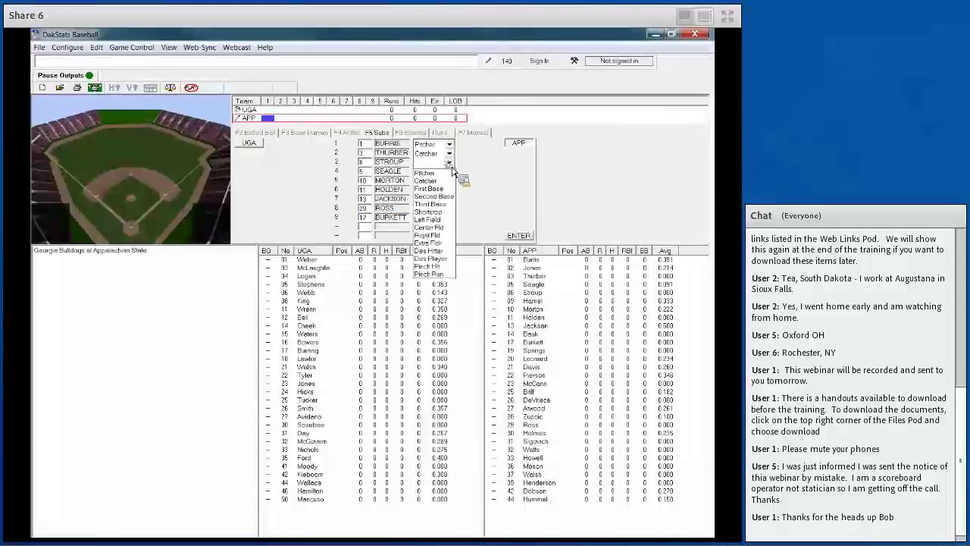
click(447, 188)
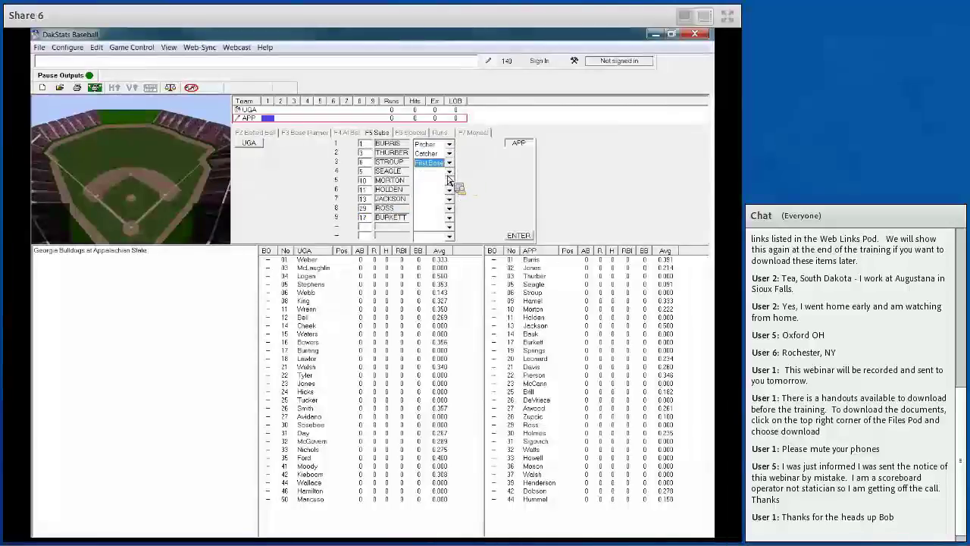
click(449, 172)
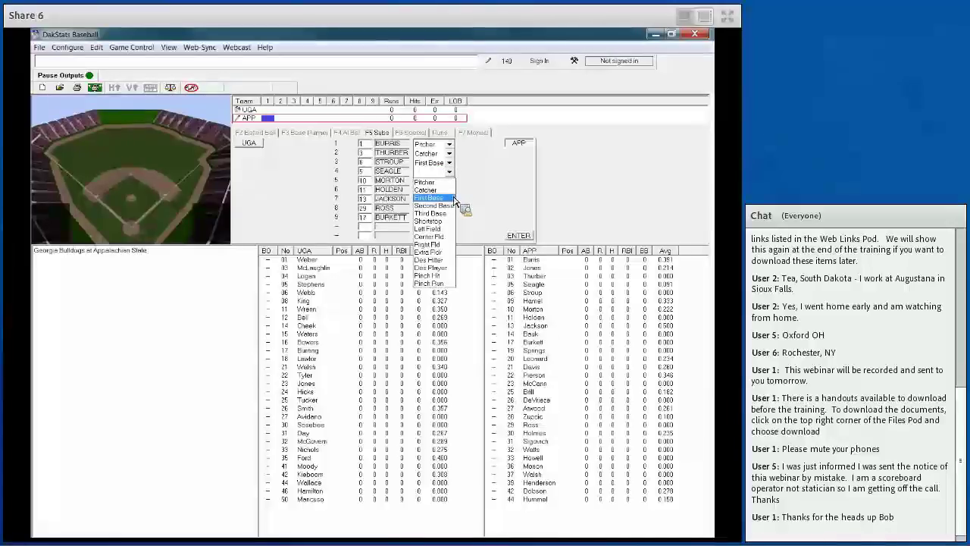
click(454, 206)
click(448, 180)
click(447, 222)
Step: Assign Shortstop, Left Field, Center Field and Right Field to spots 6 to 9 of the Appalachian State batting order
click(448, 189)
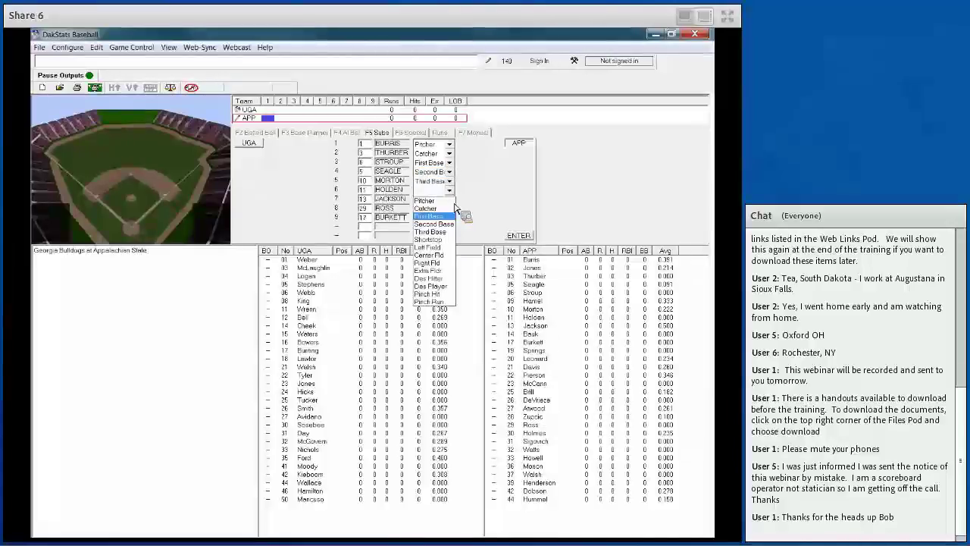
click(451, 242)
click(449, 200)
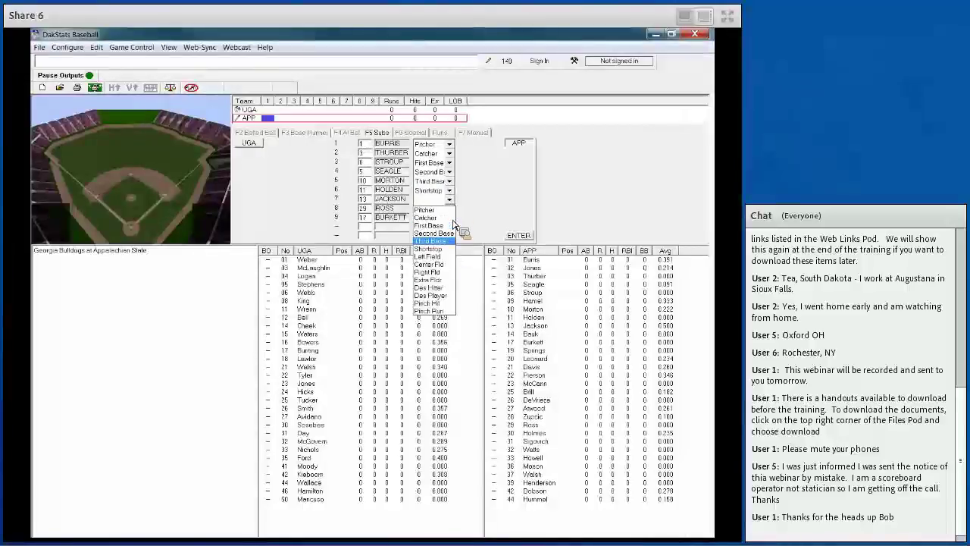
click(449, 260)
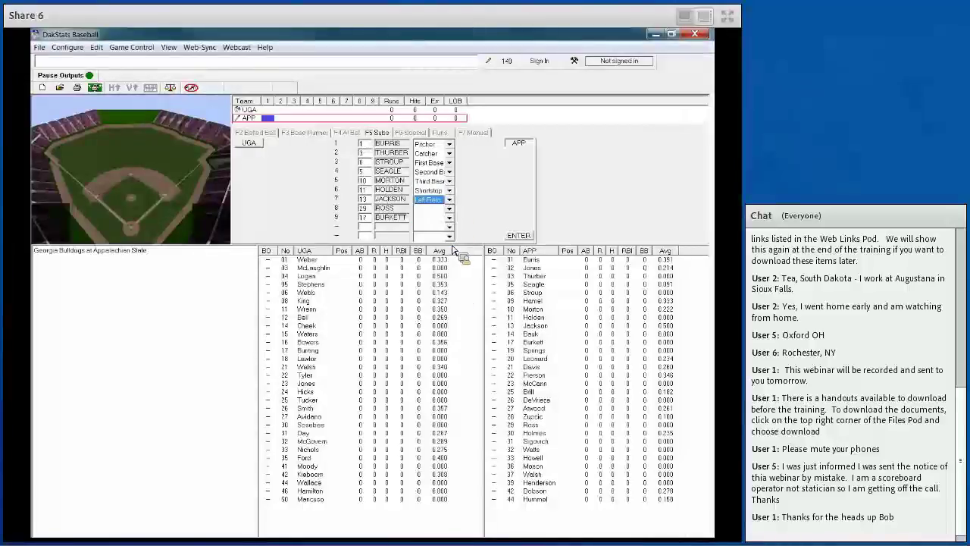
click(448, 208)
click(452, 272)
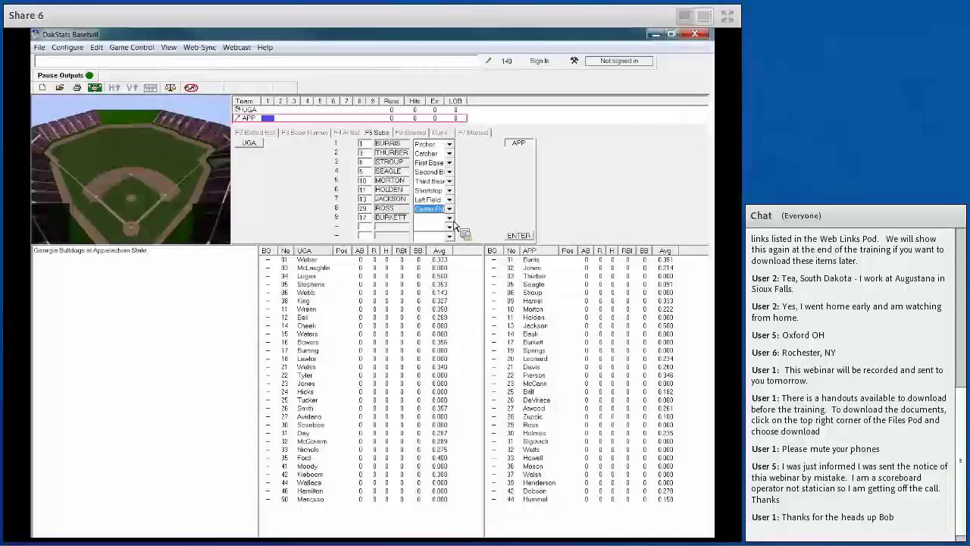
click(449, 218)
click(453, 291)
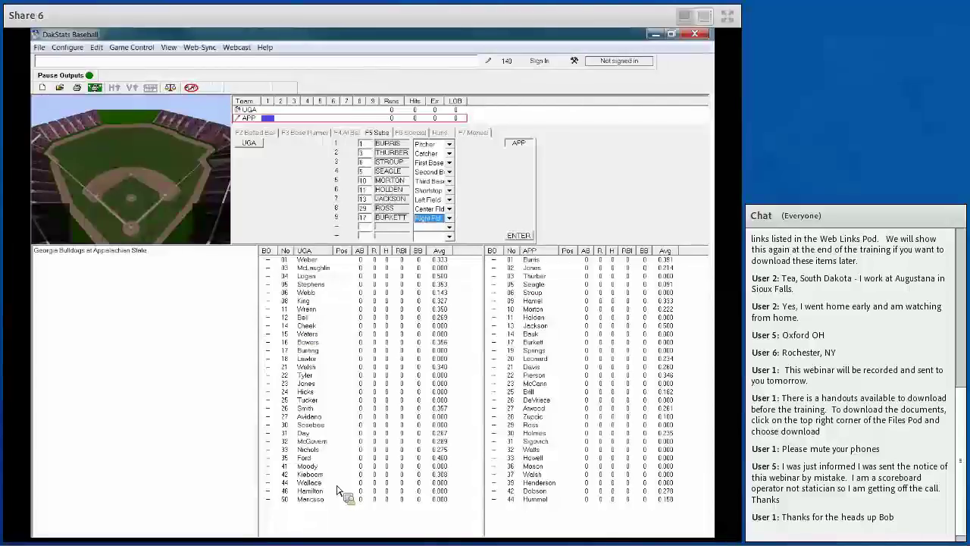
Step: Correct the ninth Appalachian State batter's position to Right Field and submit the team's starting lineup
drag(339, 488, 441, 220)
click(520, 236)
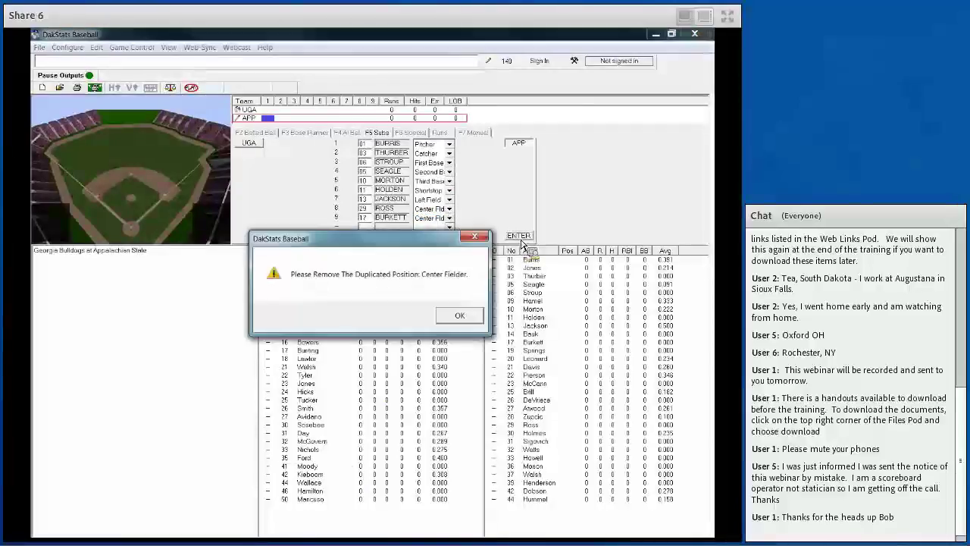
click(458, 322)
click(449, 218)
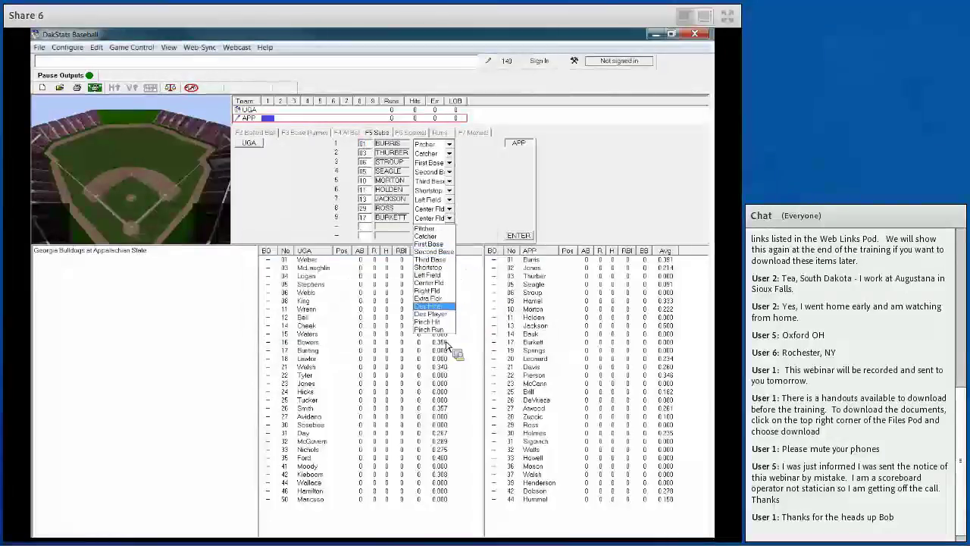
click(445, 291)
click(520, 235)
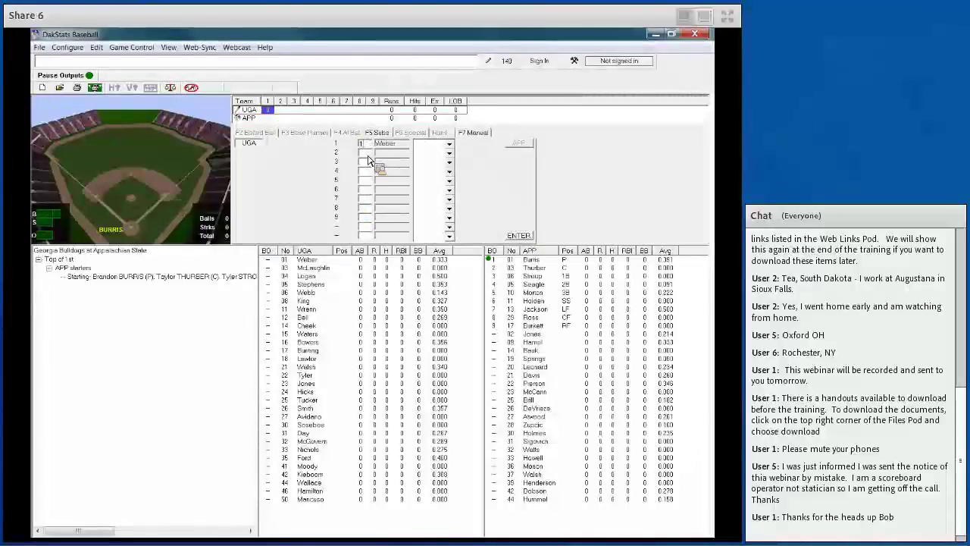
Step: Enter jersey numbers 1, 3, 4, 5, 6, 8, 11, 12 and 14 in spots 1 to 9 of the Georgia batting order
text(3)
key(Tab)
key(shift+Tab)
text(1)
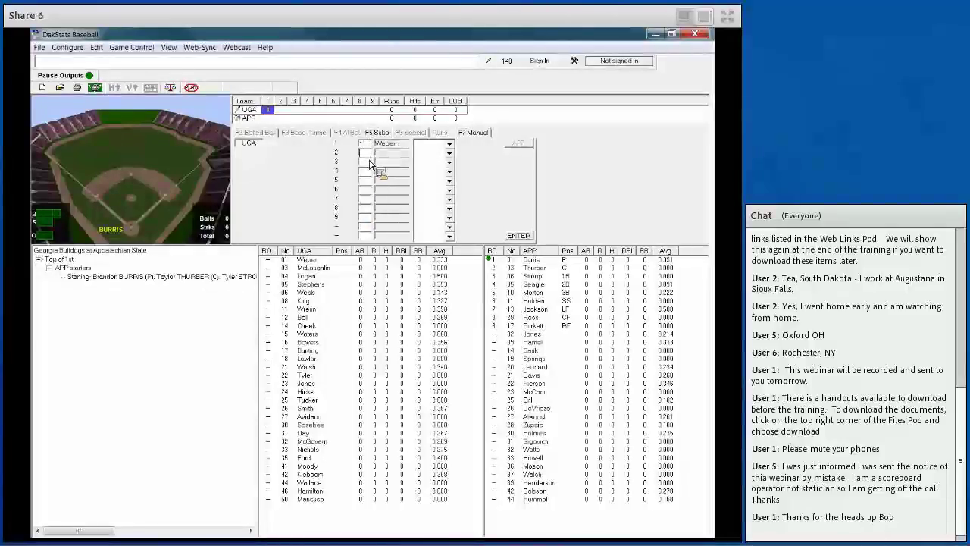
key(Tab)
text(3)
key(Tab)
text(5)
key(Tab)
text(6)
key(Tab)
text(8)
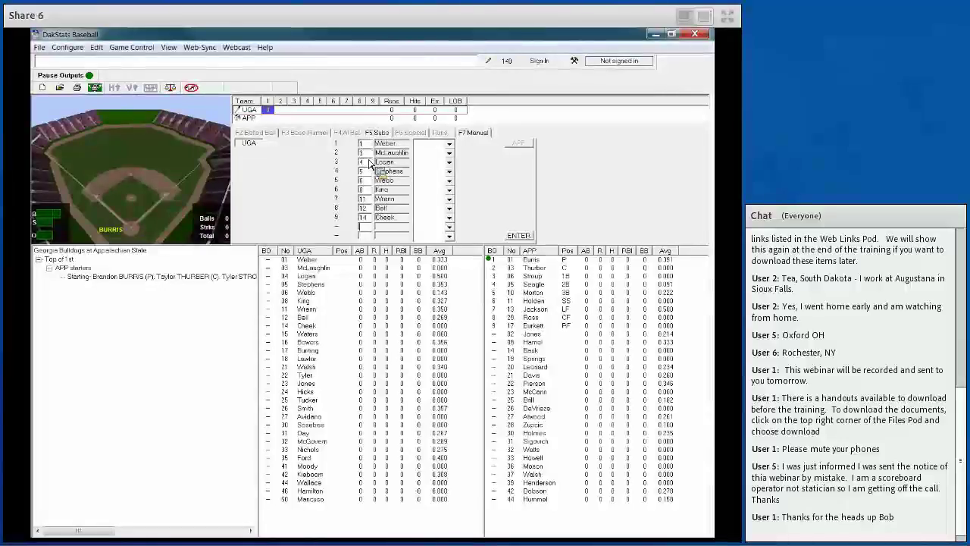
Step: Assign Pitcher, Catcher, First Base, Second Base and Third Base to spots 1 to 5 of the Georgia batting order
click(449, 144)
click(453, 155)
click(449, 153)
click(453, 170)
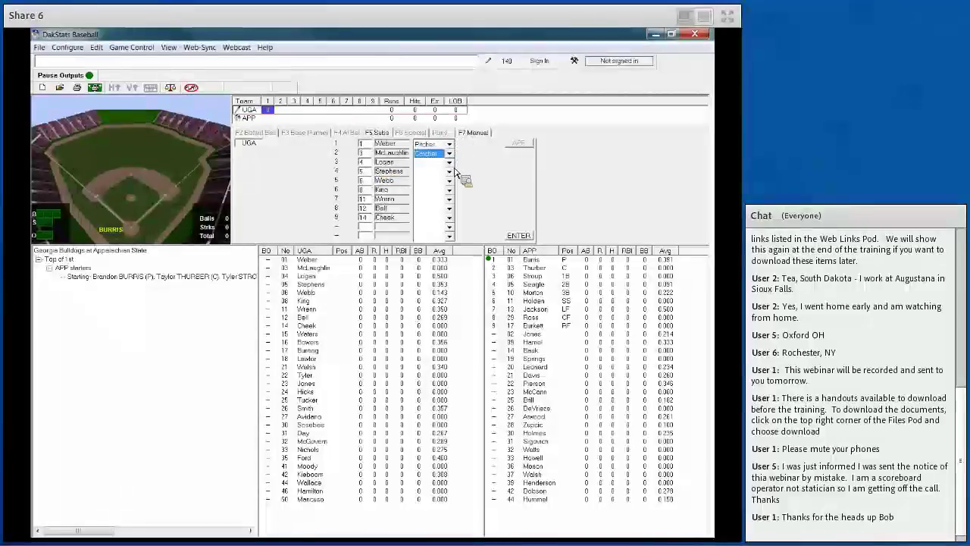
click(449, 162)
click(436, 189)
click(450, 171)
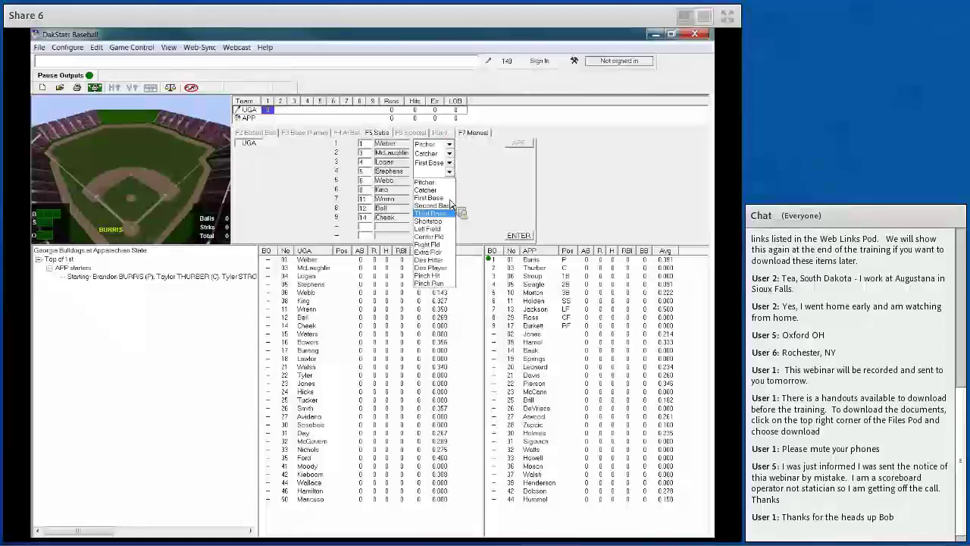
click(446, 206)
click(449, 180)
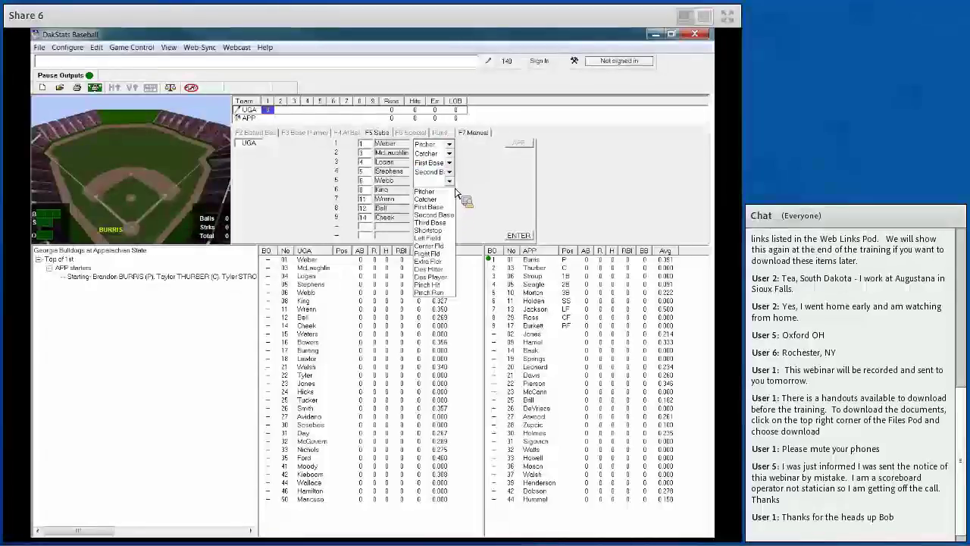
click(447, 222)
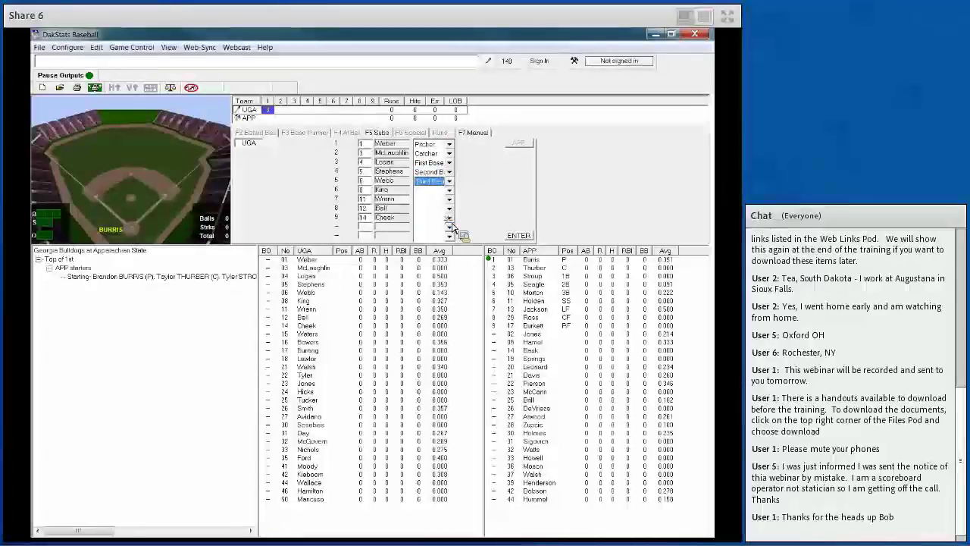
Step: Assign Shortstop, Left Field, Center Field and Right Field to Georgia's spots 6 to 9 and submit the starting lineup
click(451, 190)
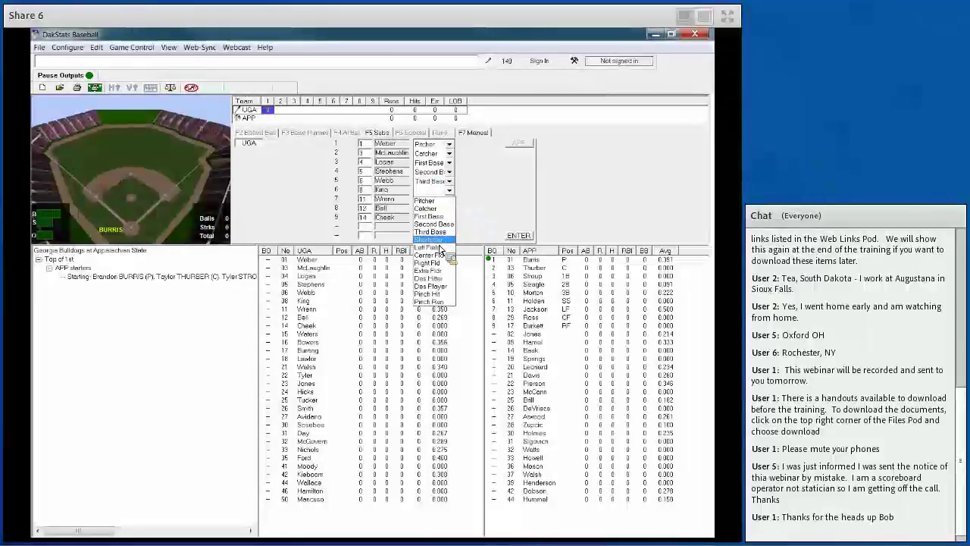
click(439, 243)
click(451, 200)
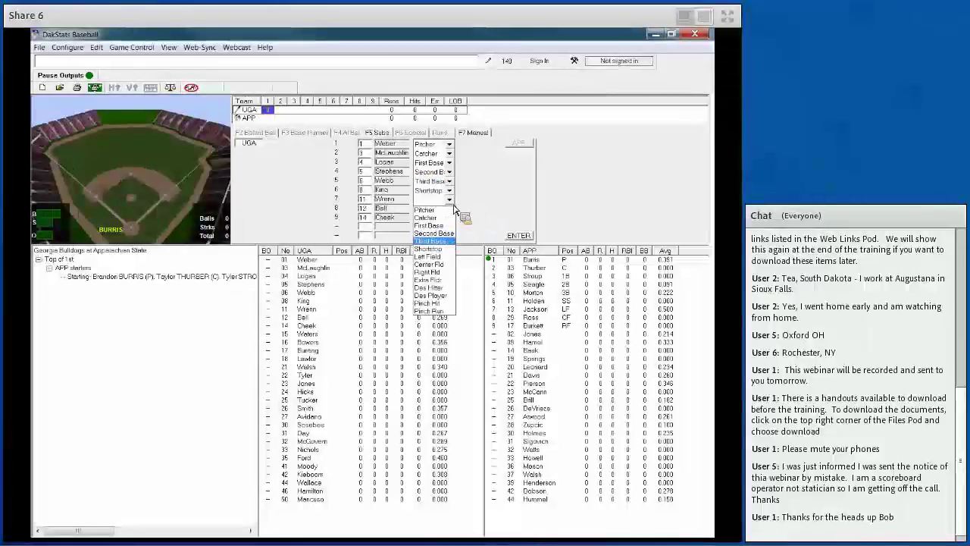
click(442, 256)
click(448, 209)
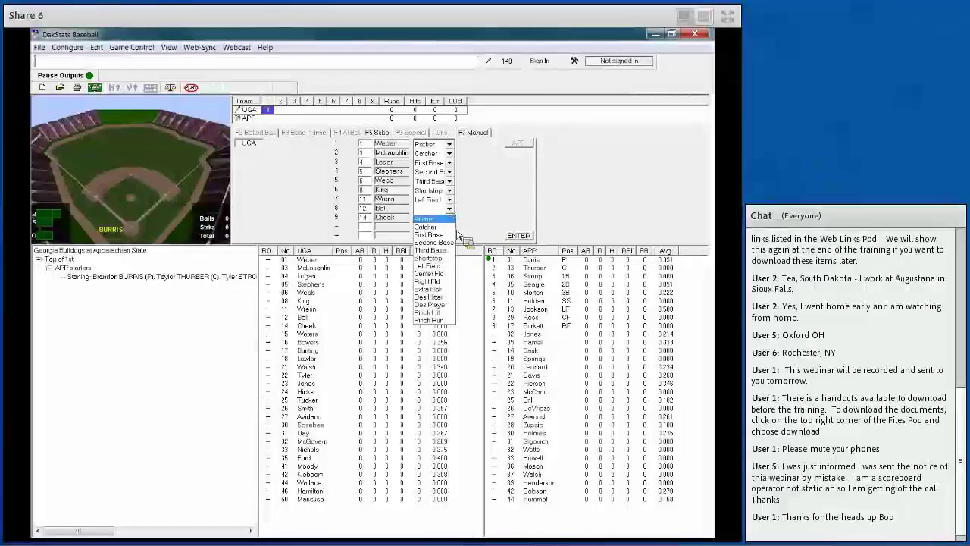
click(429, 273)
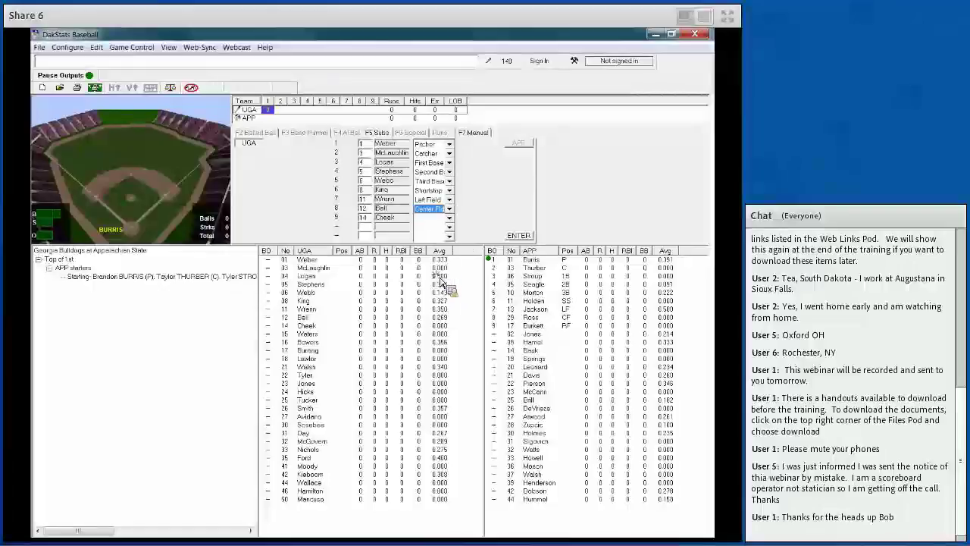
click(449, 218)
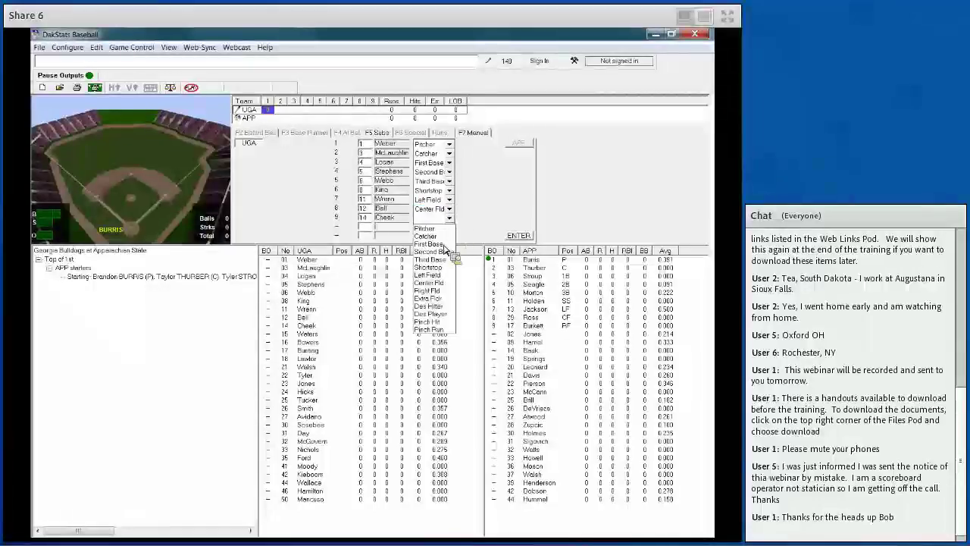
key(Down)
key(Return)
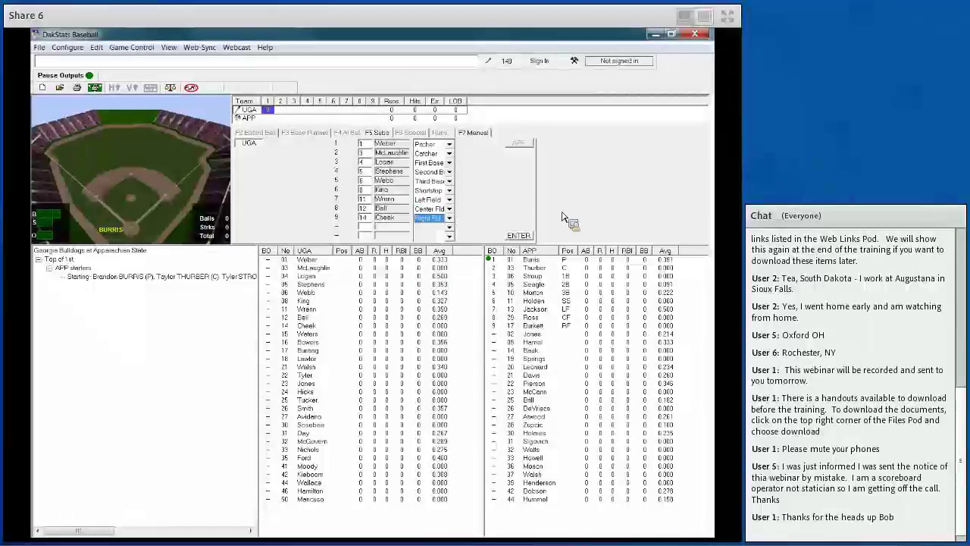
click(519, 235)
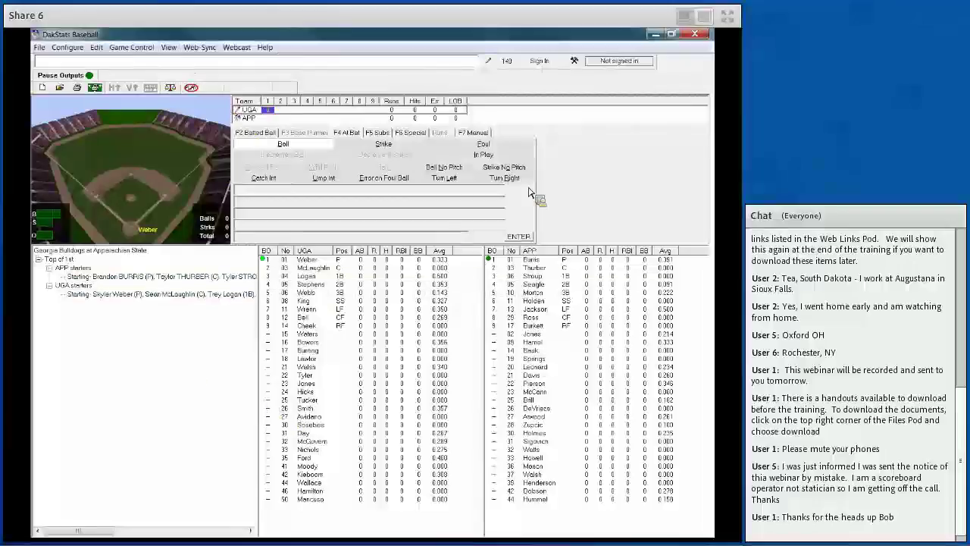
click(169, 48)
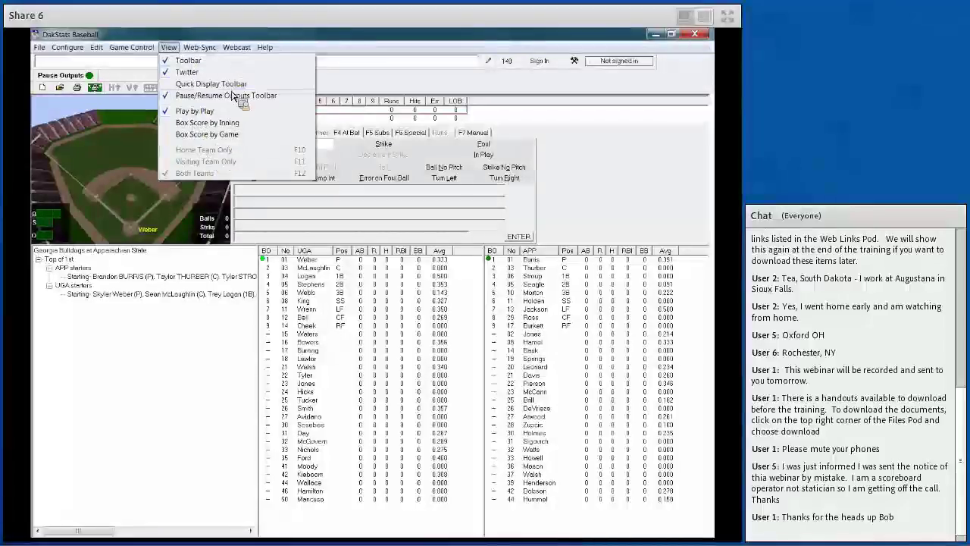
mouse_move(200, 47)
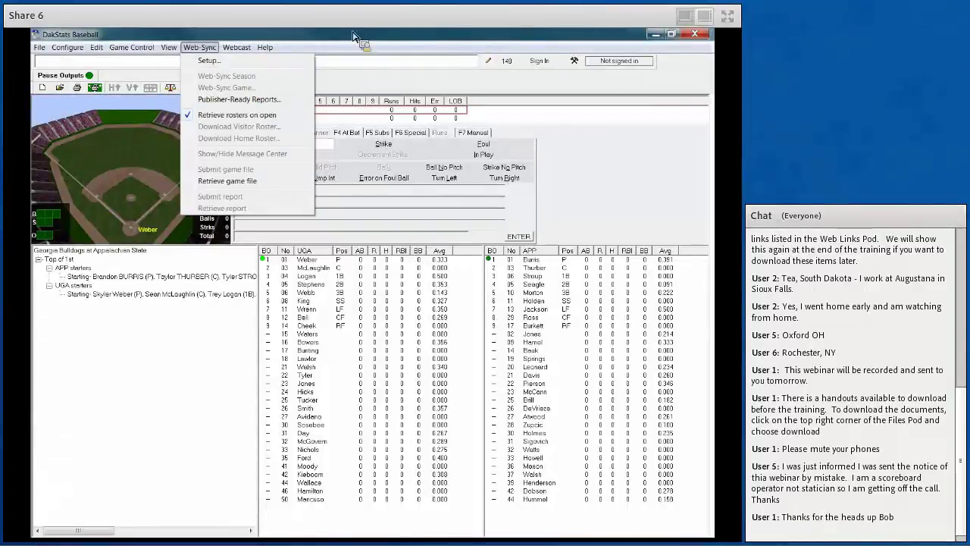
mouse_move(132, 47)
click(322, 86)
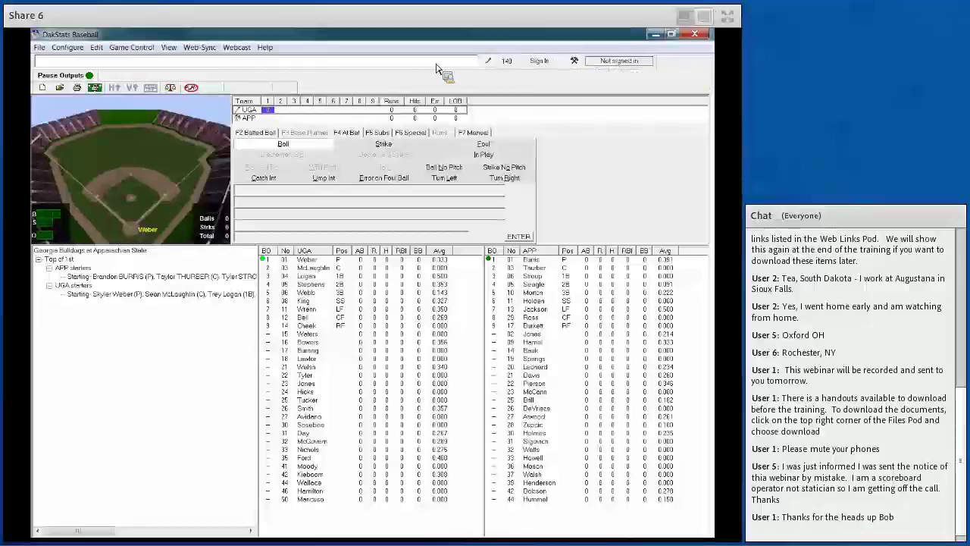
Step: Review the available tweet templates and credential fields in the Twitter configuration, then close it without entering anything
click(575, 61)
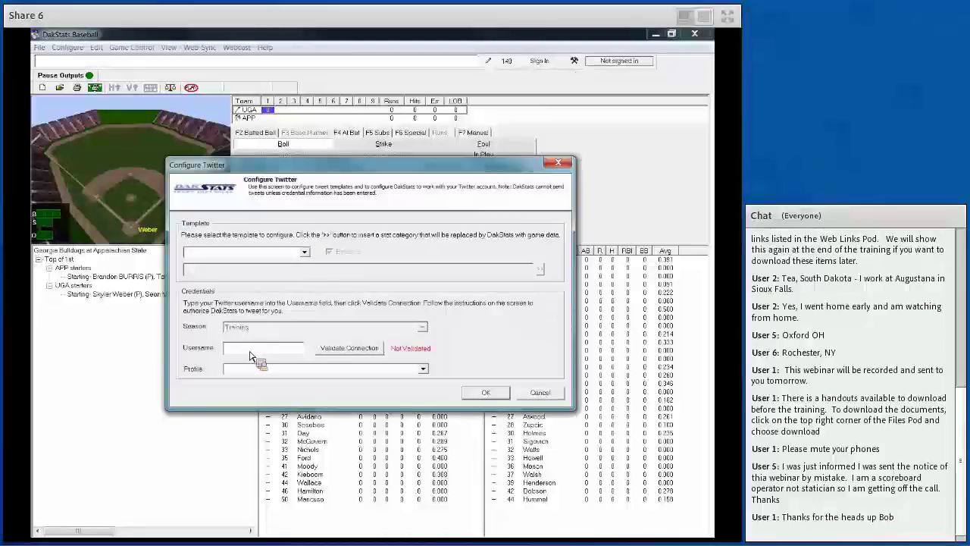
click(305, 252)
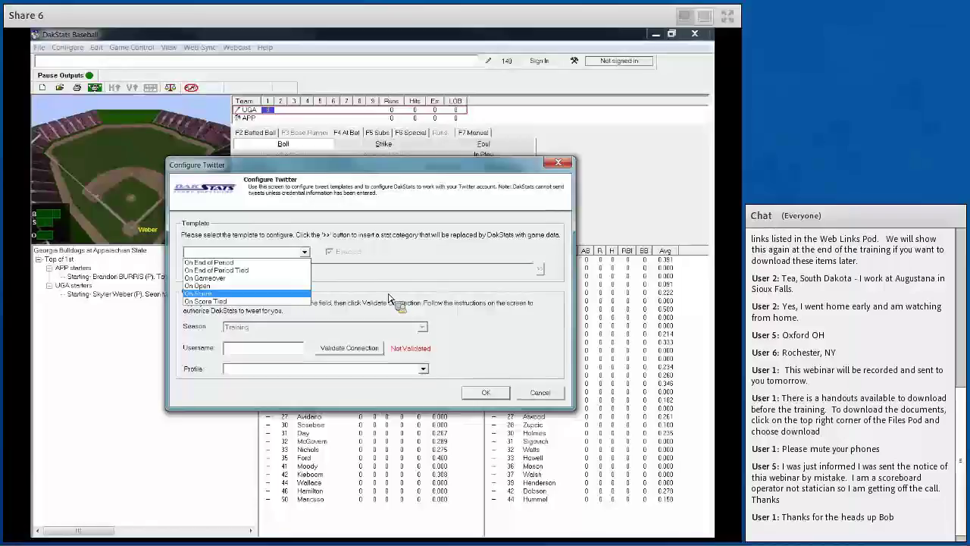
click(222, 360)
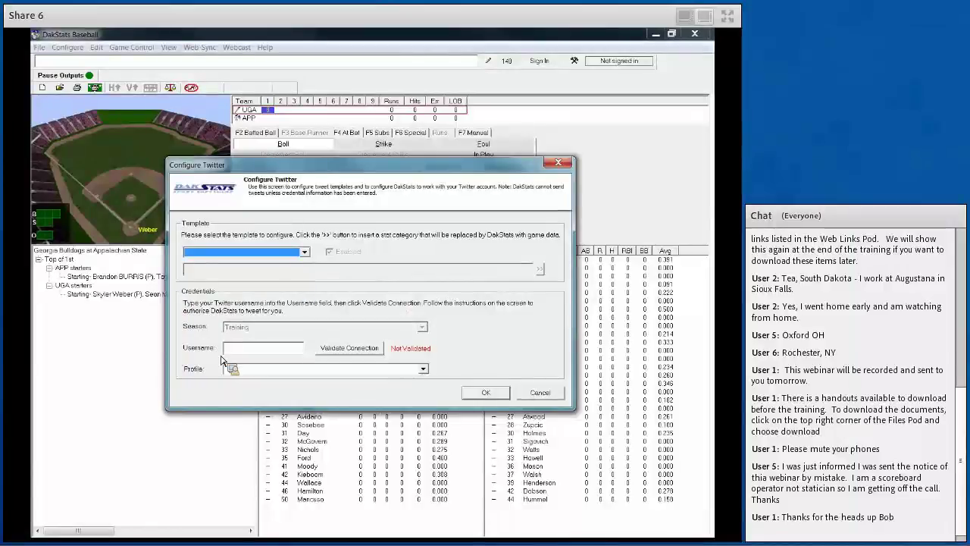
click(491, 400)
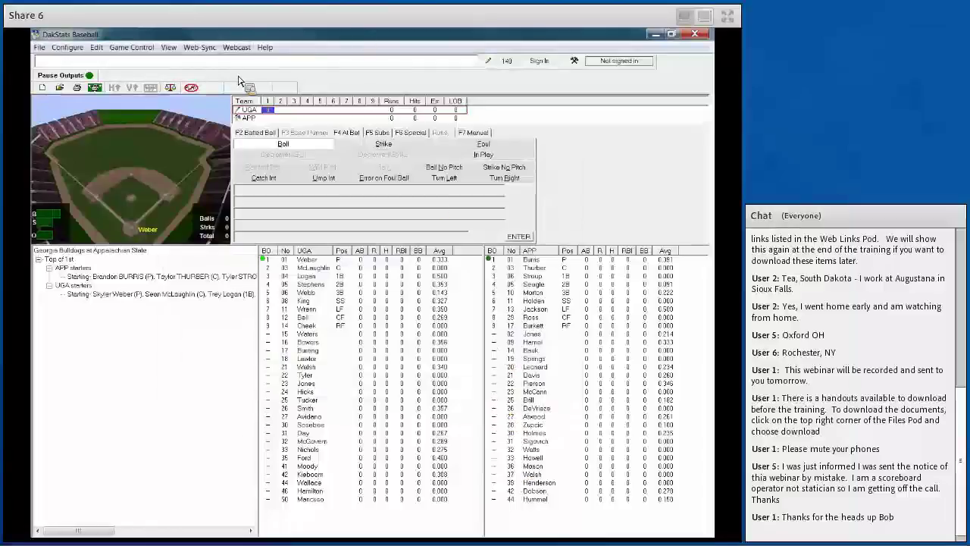
Step: Display the game's Box Score by Inning
click(173, 52)
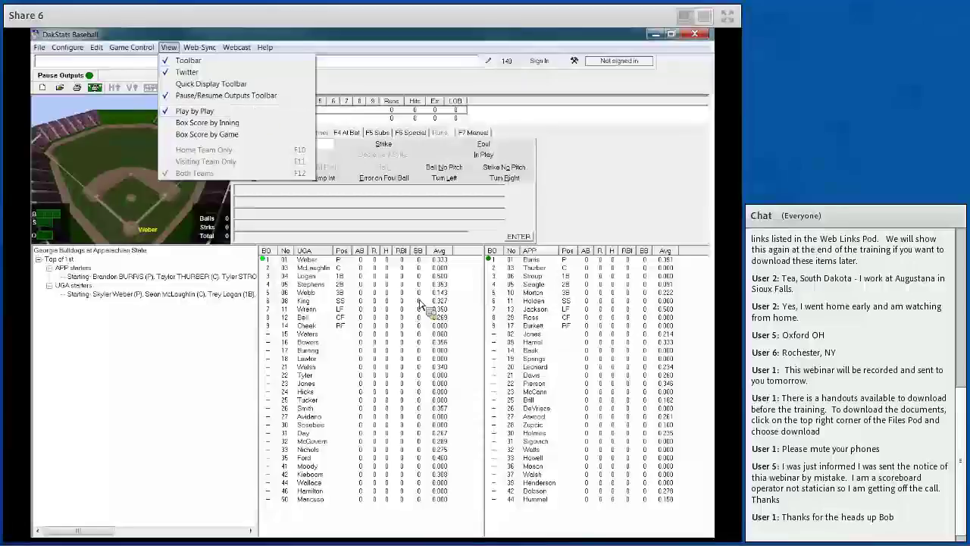
click(230, 124)
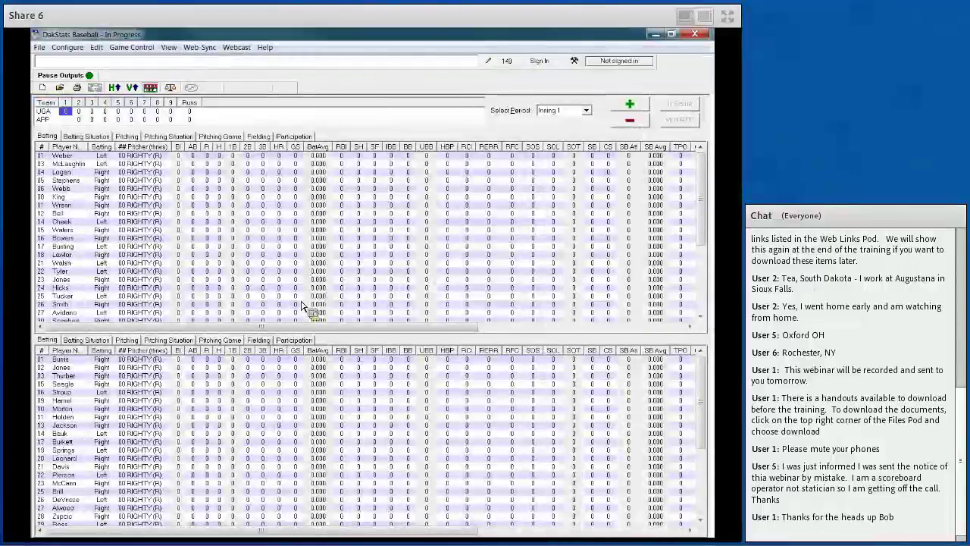
Step: Switch to the Box Score by Game and view the home team alone, the visiting team alone, and both teams
click(168, 47)
click(201, 134)
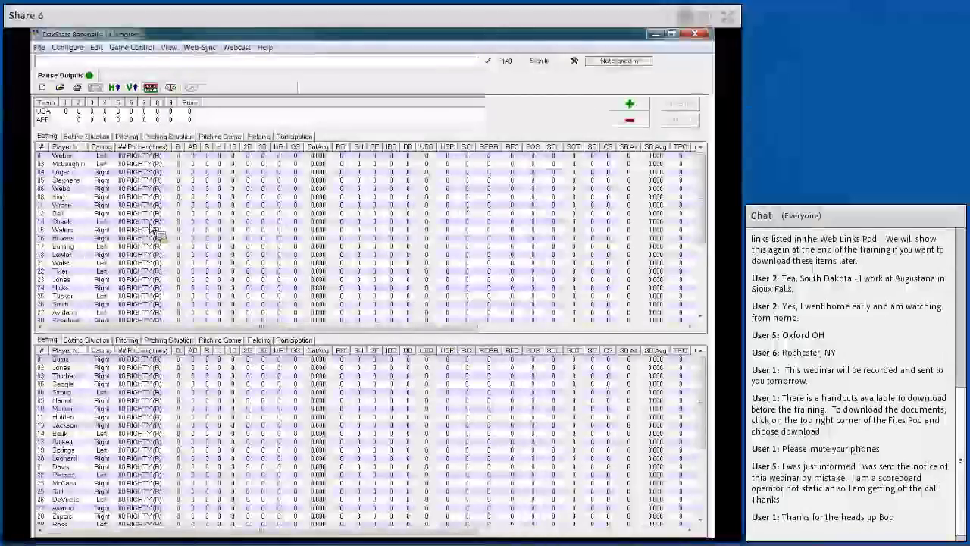
click(168, 48)
click(204, 101)
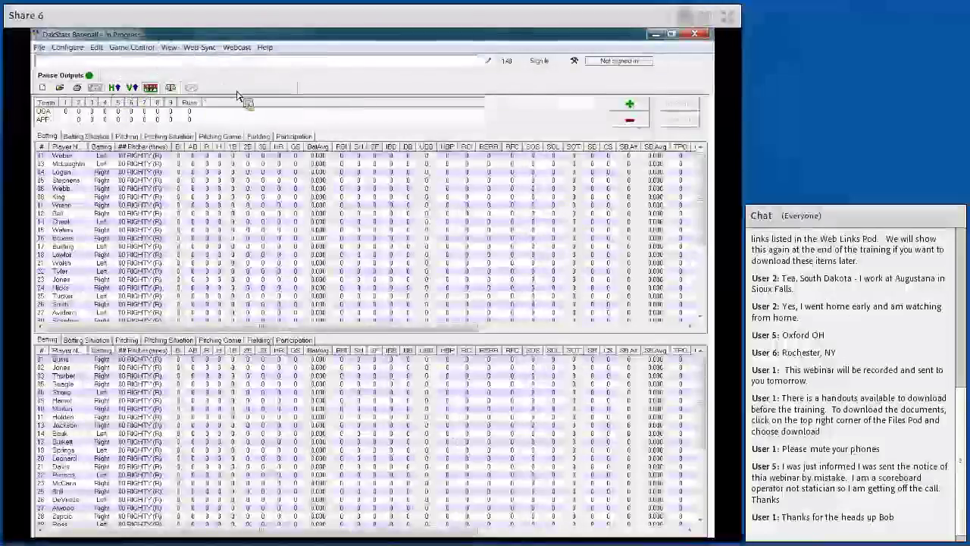
click(118, 94)
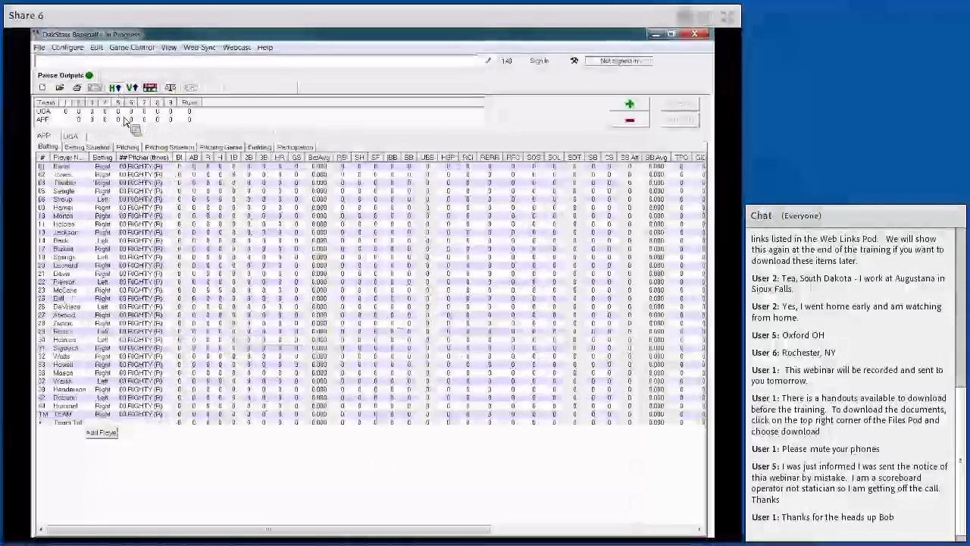
click(132, 89)
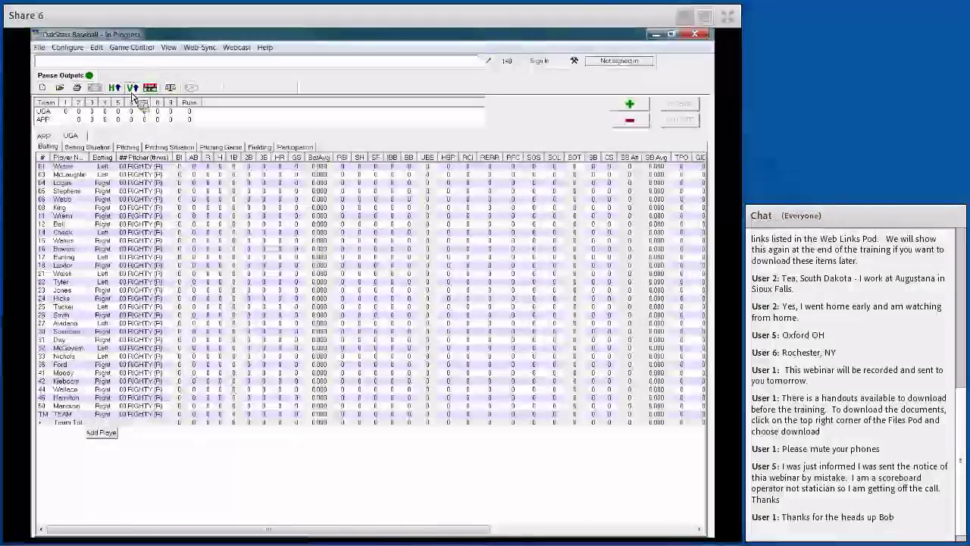
click(151, 90)
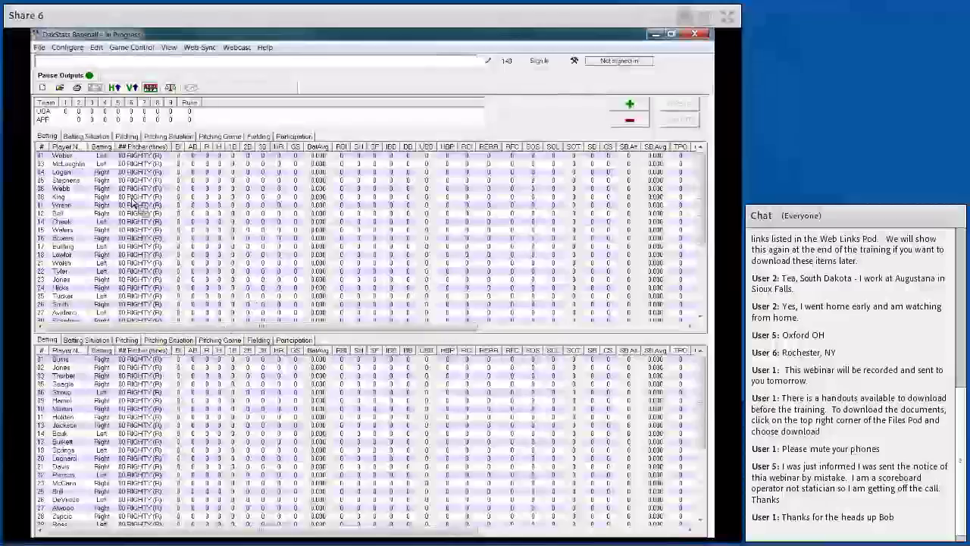
Step: Look through the visiting team's Batting Situation, Pitching and Fielding statistics, ending on its Batting statistics
click(86, 137)
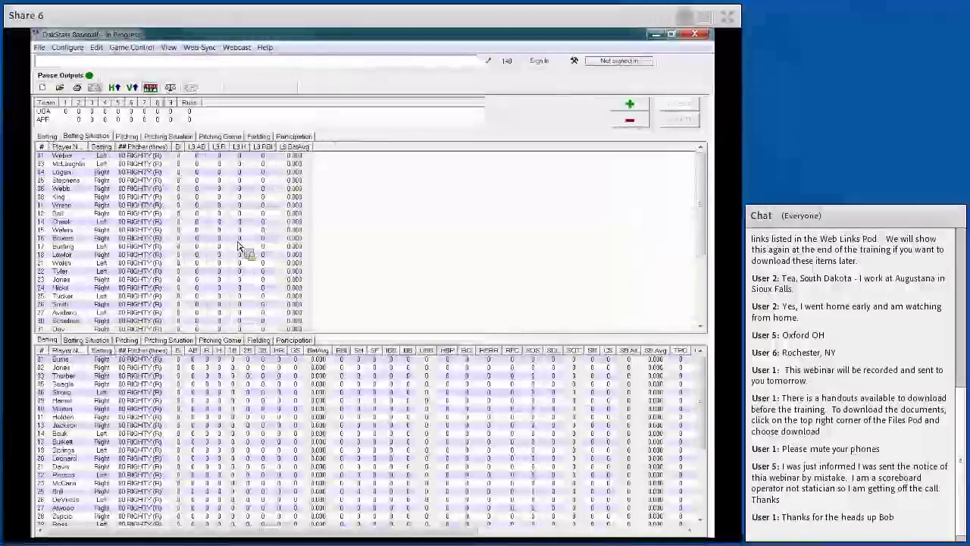
click(127, 136)
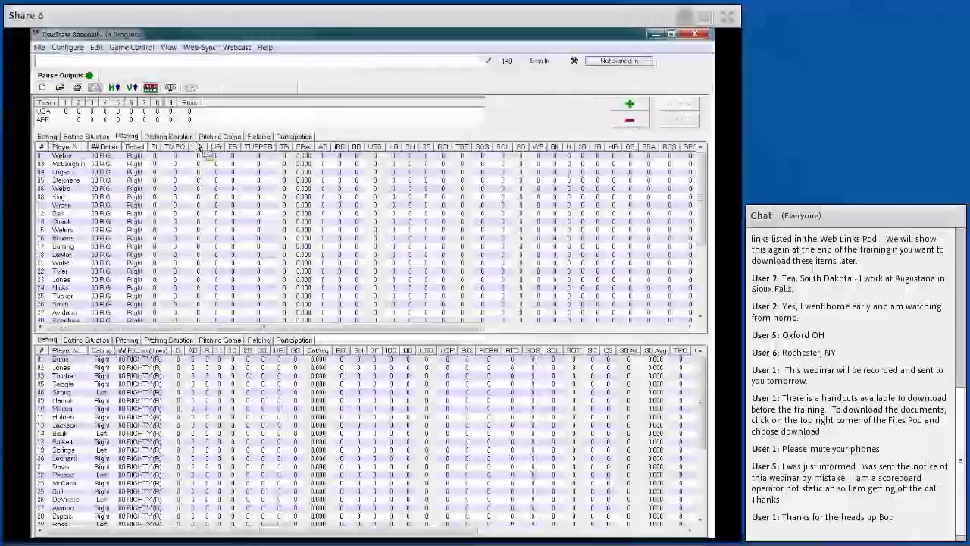
click(273, 138)
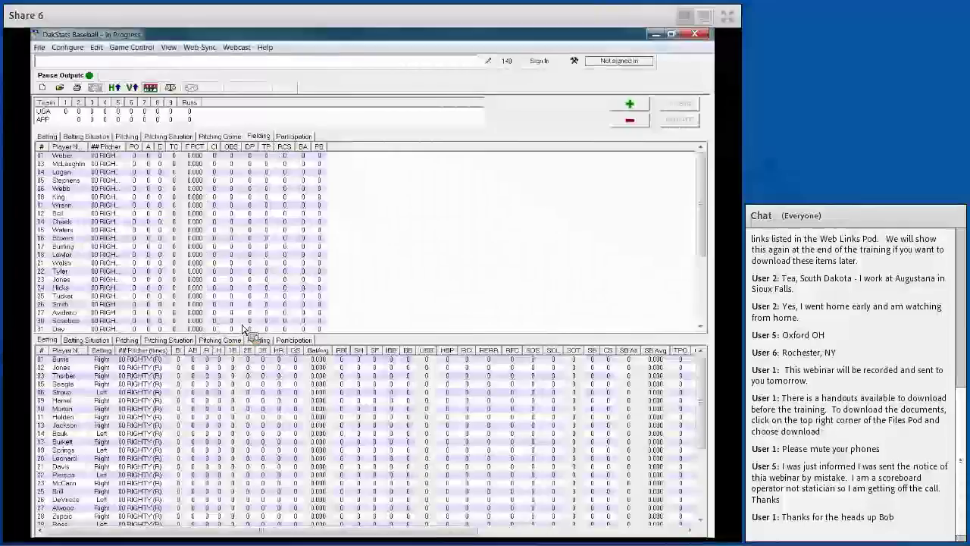
drag(244, 329, 249, 331)
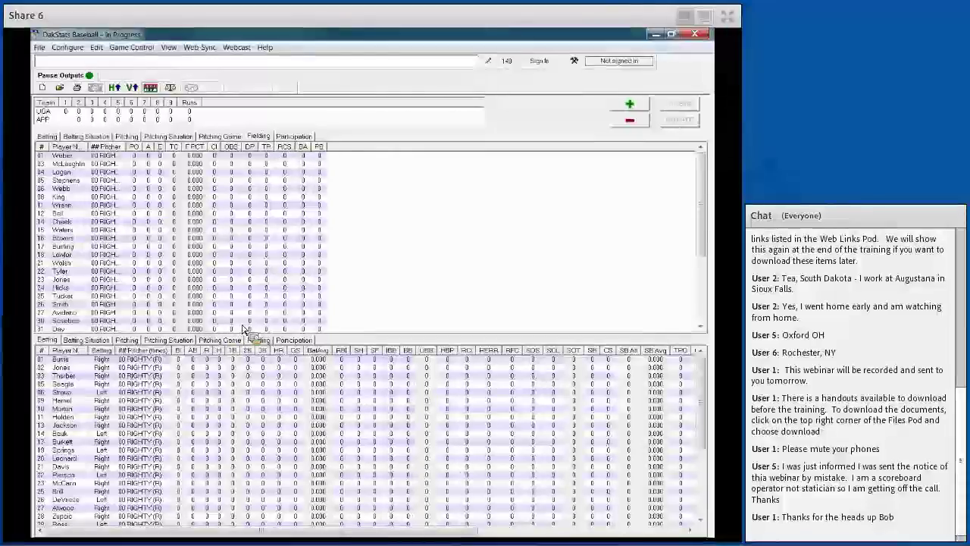
click(47, 137)
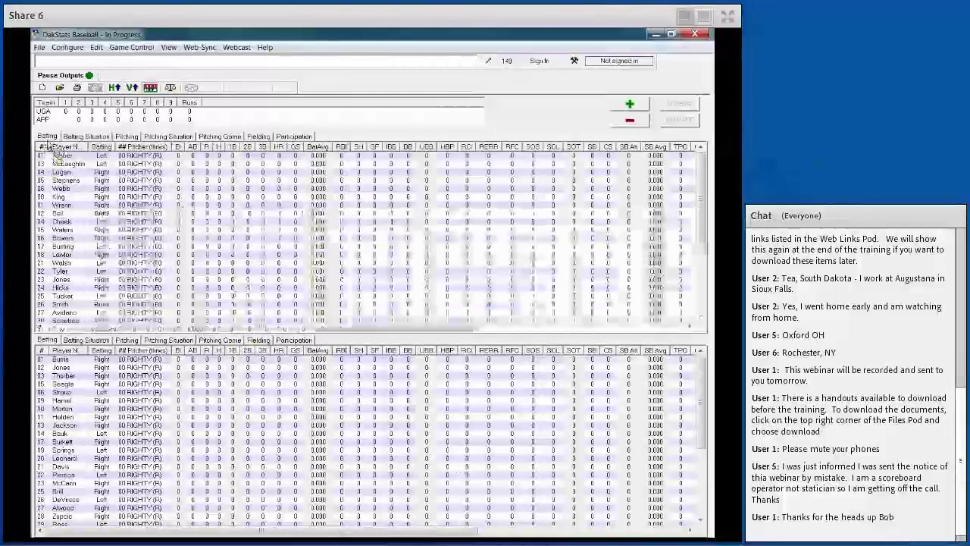
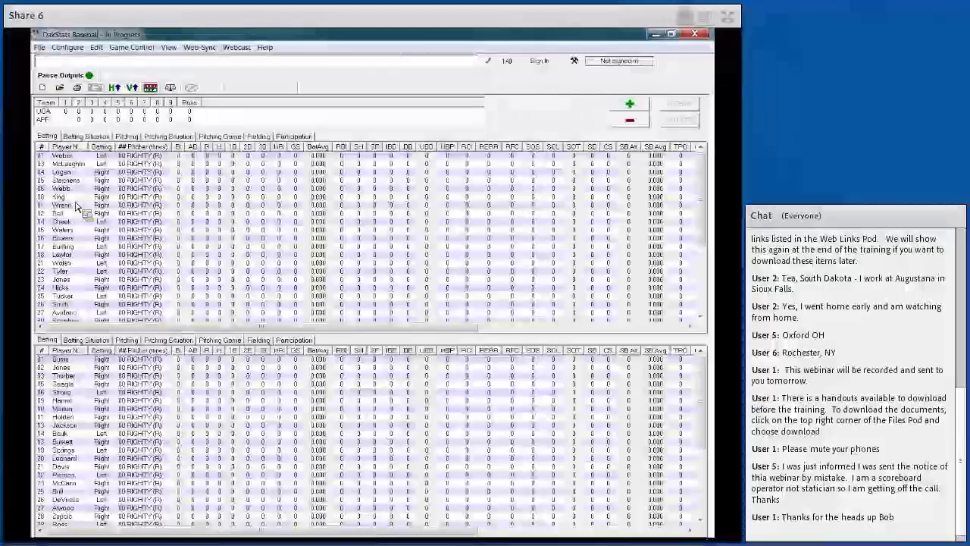
Step: Return the game display to Play by Play and look over the available editing commands without running any
click(168, 47)
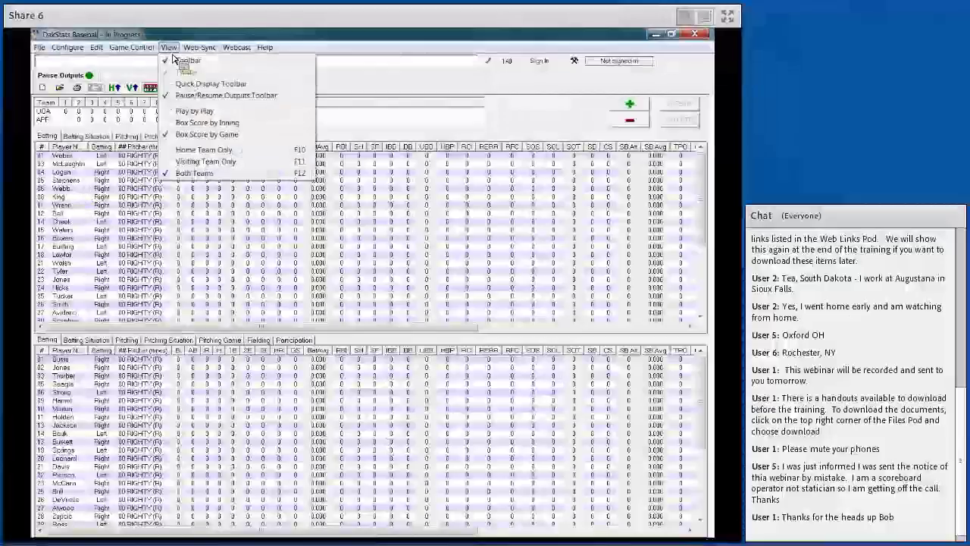
click(214, 113)
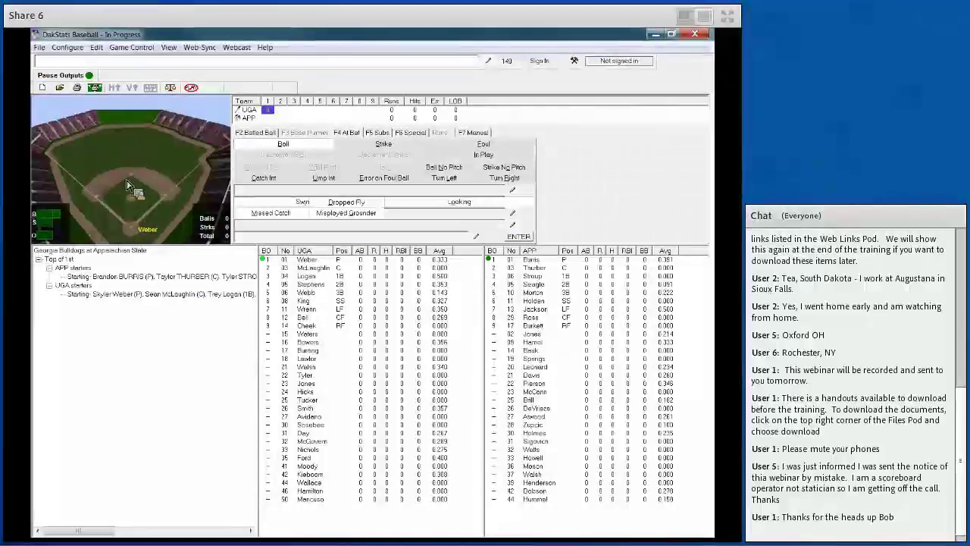
drag(421, 197, 225, 282)
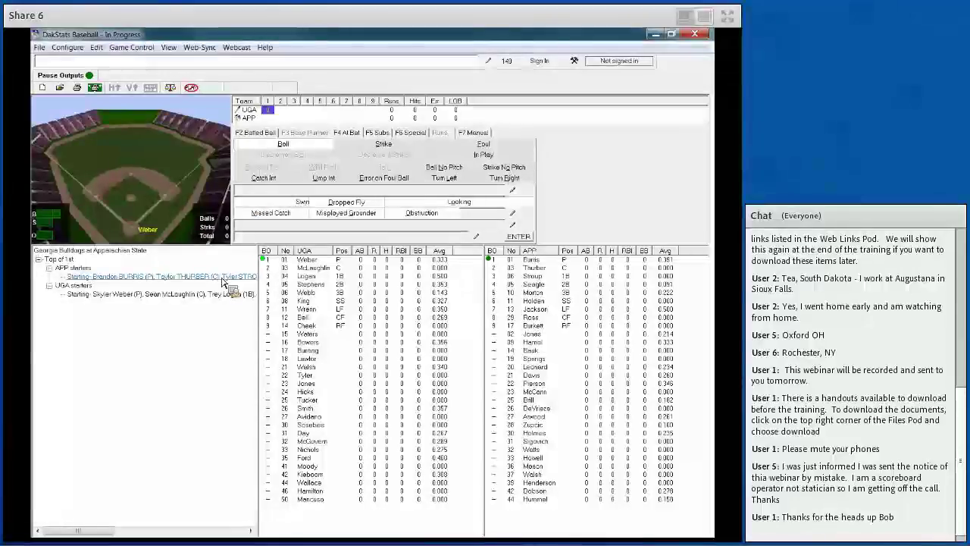
drag(224, 282, 519, 121)
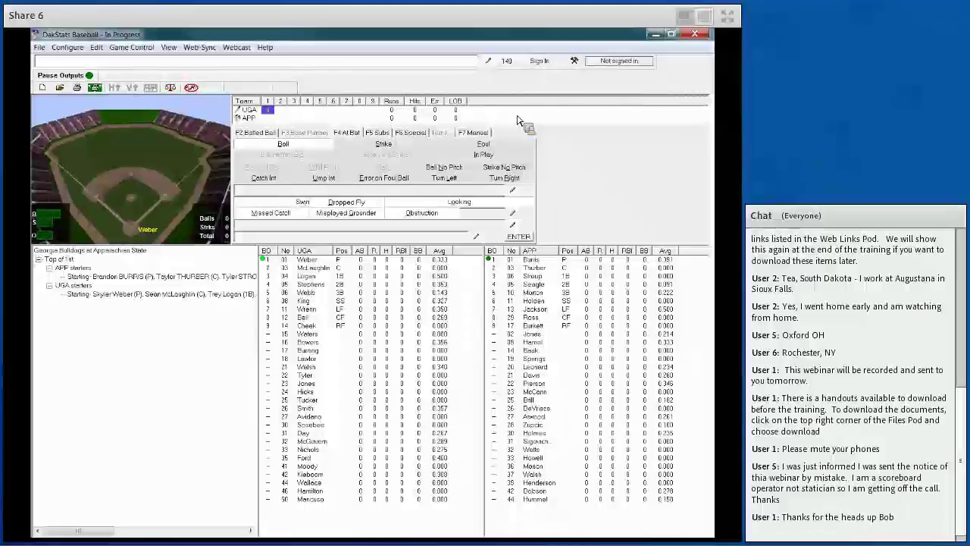
click(96, 47)
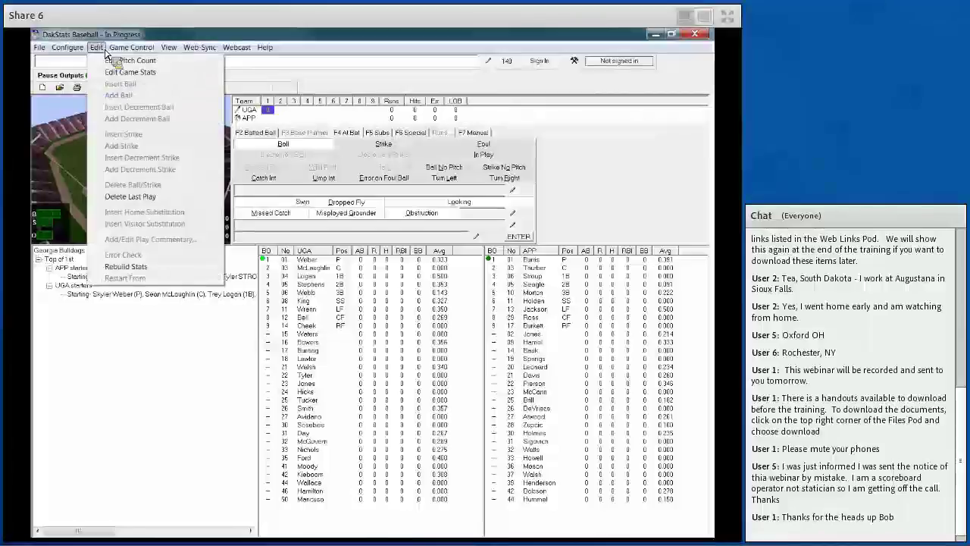
click(242, 163)
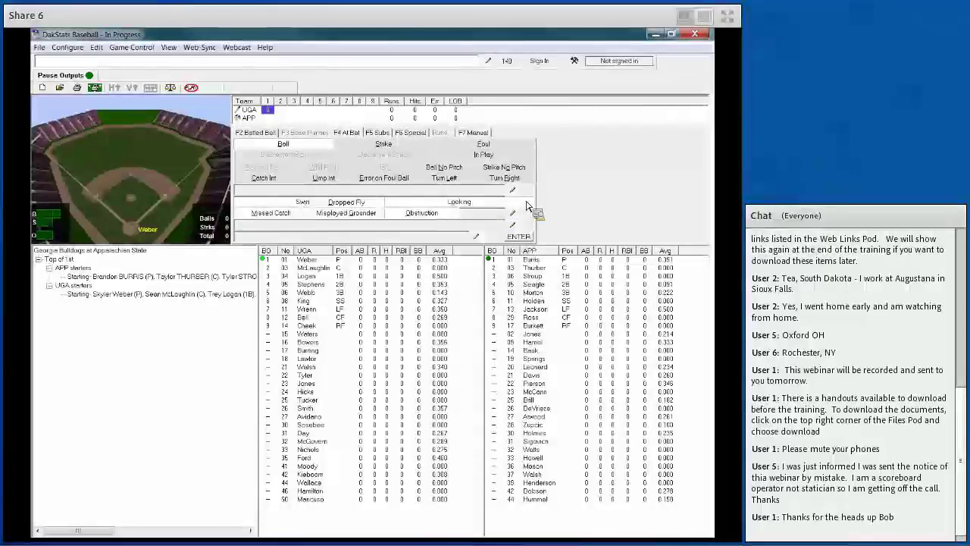
Step: Examine the play-entry options for Batted Ball, At Bat, Subs, Special and Manual without recording a play
click(496, 213)
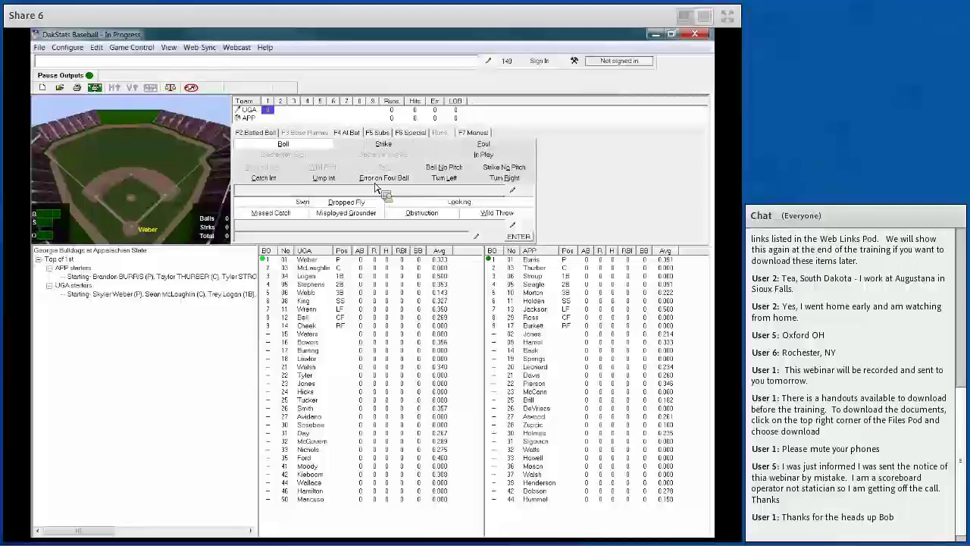
key(F2)
key(F4)
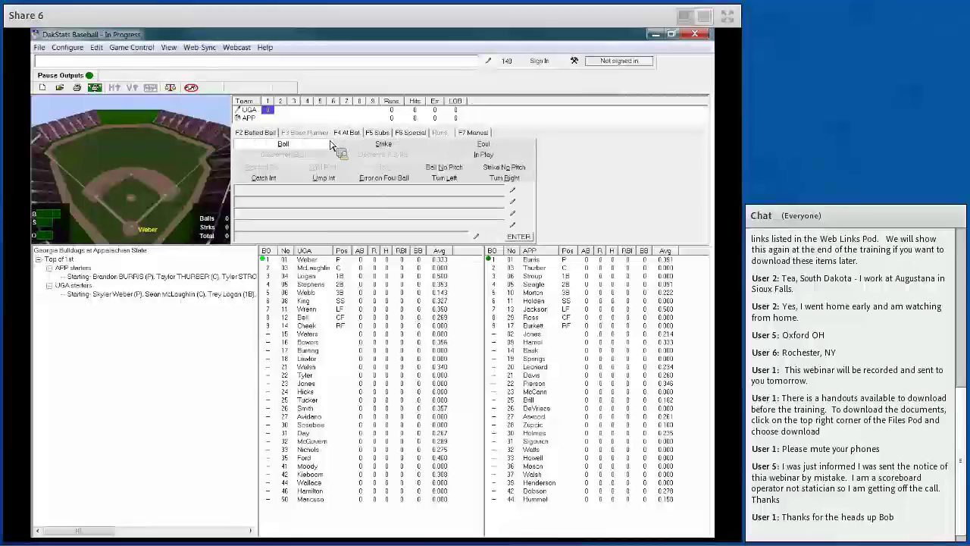
key(F5)
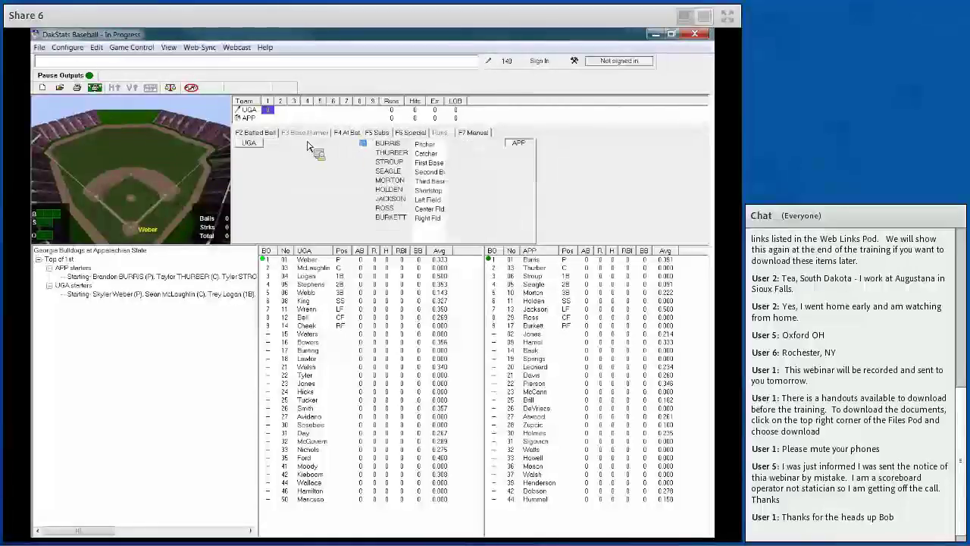
drag(342, 146, 327, 184)
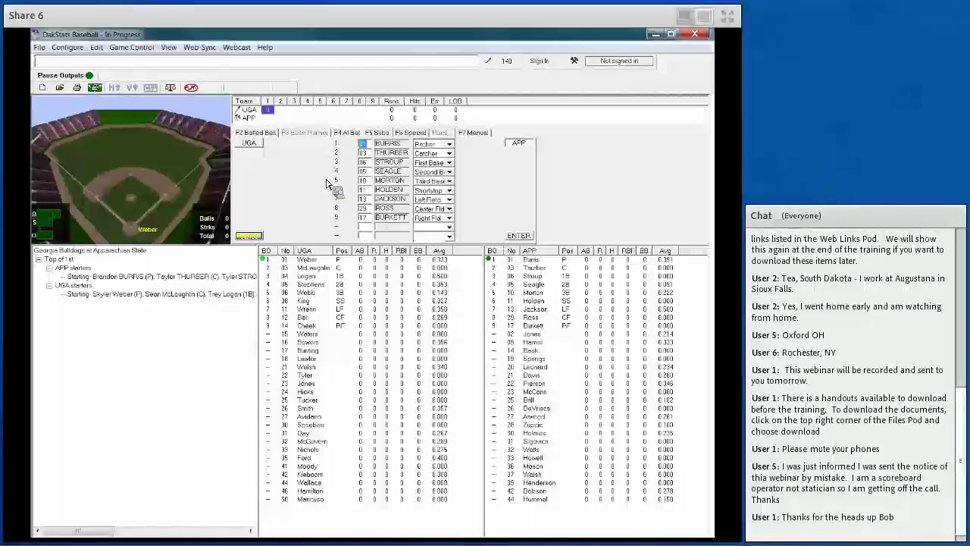
key(Return)
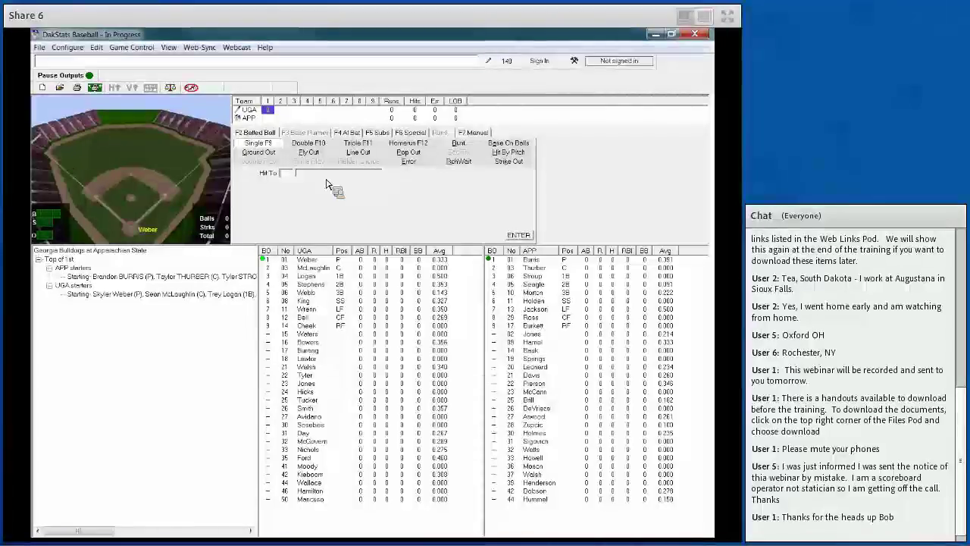
key(F4)
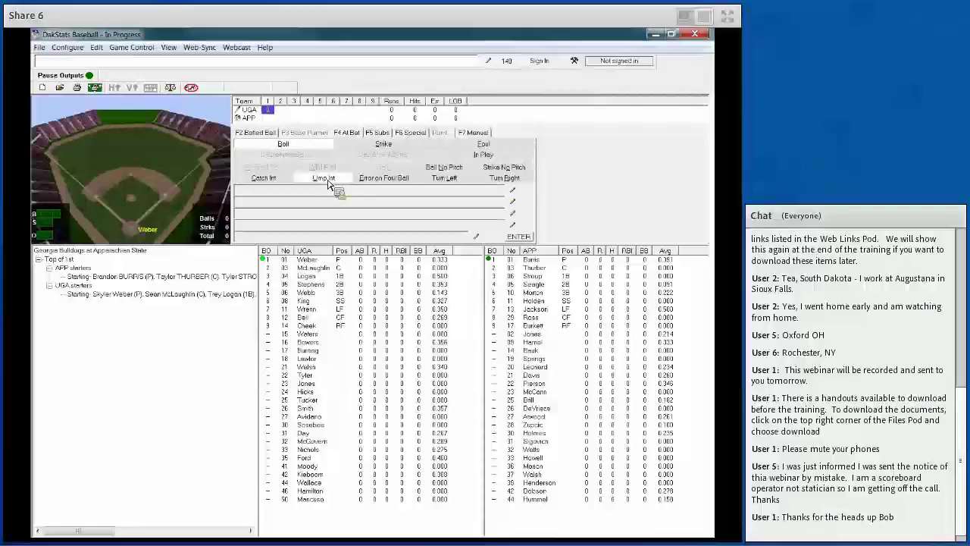
click(329, 184)
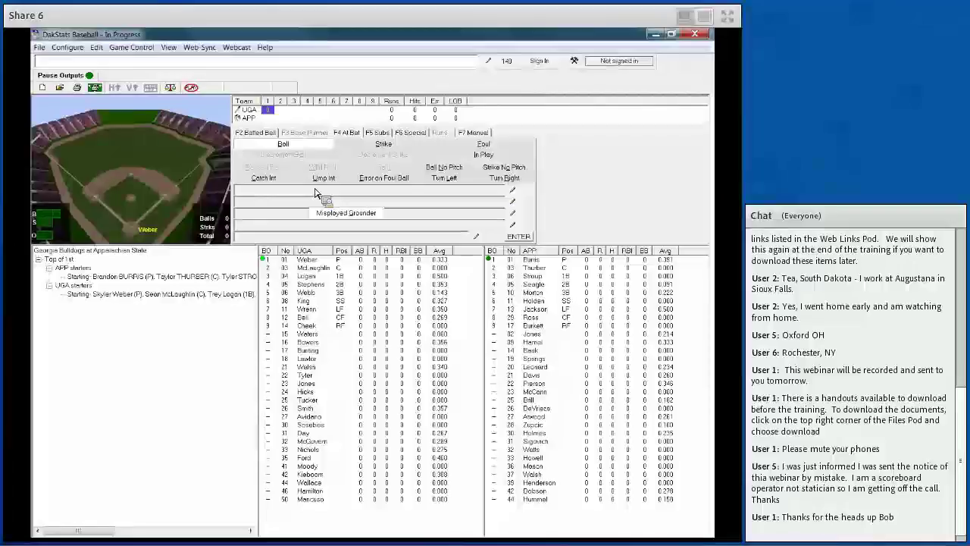
click(377, 133)
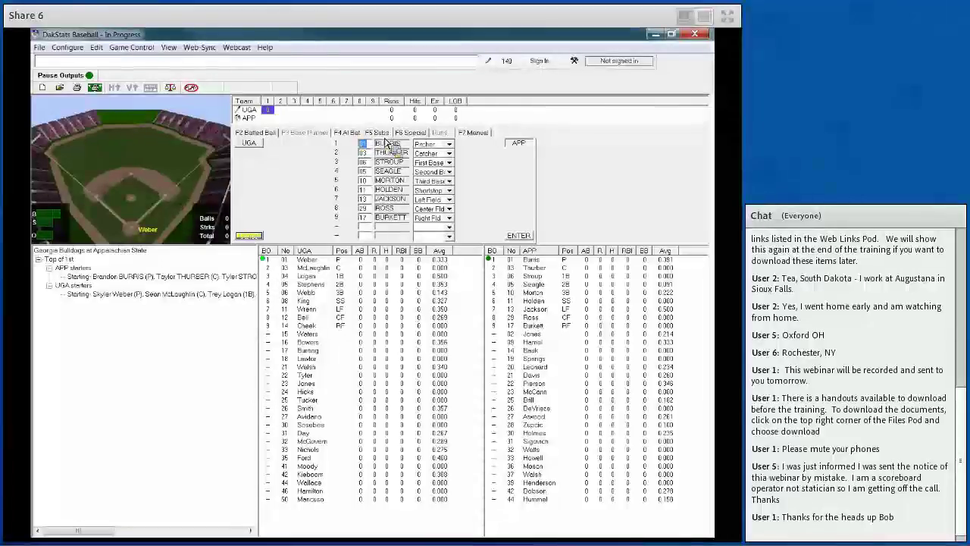
click(416, 135)
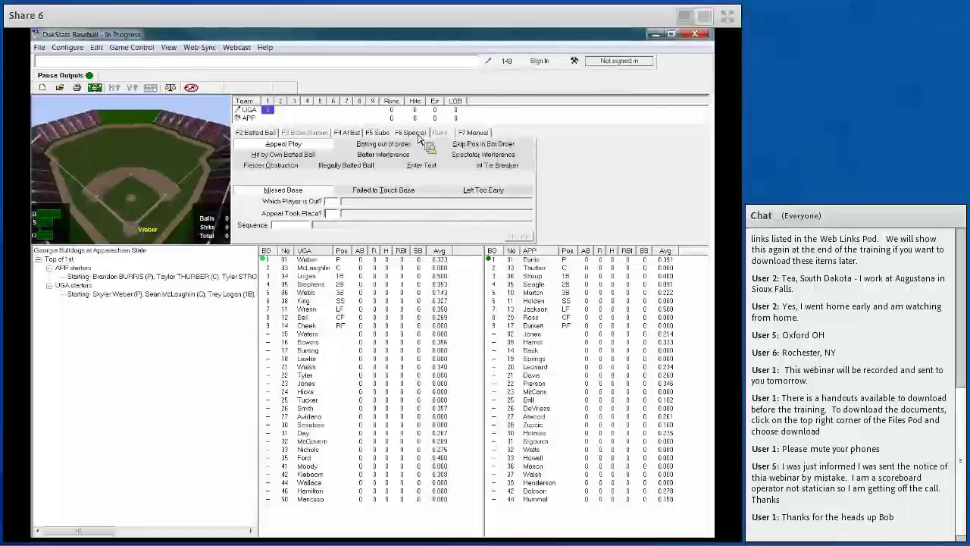
click(470, 133)
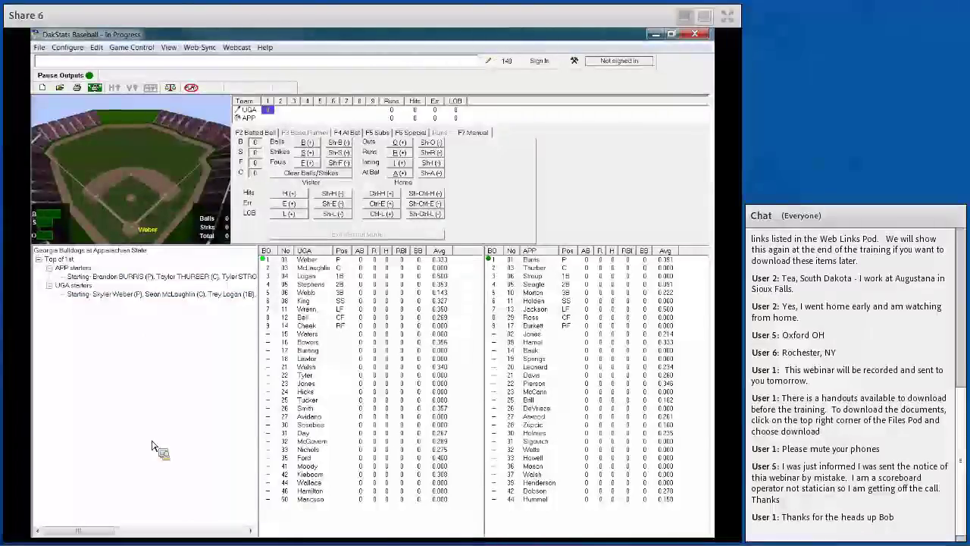
Step: Record a looking strike for UGA's leadoff batter in the top of the first inning
drag(414, 521, 419, 166)
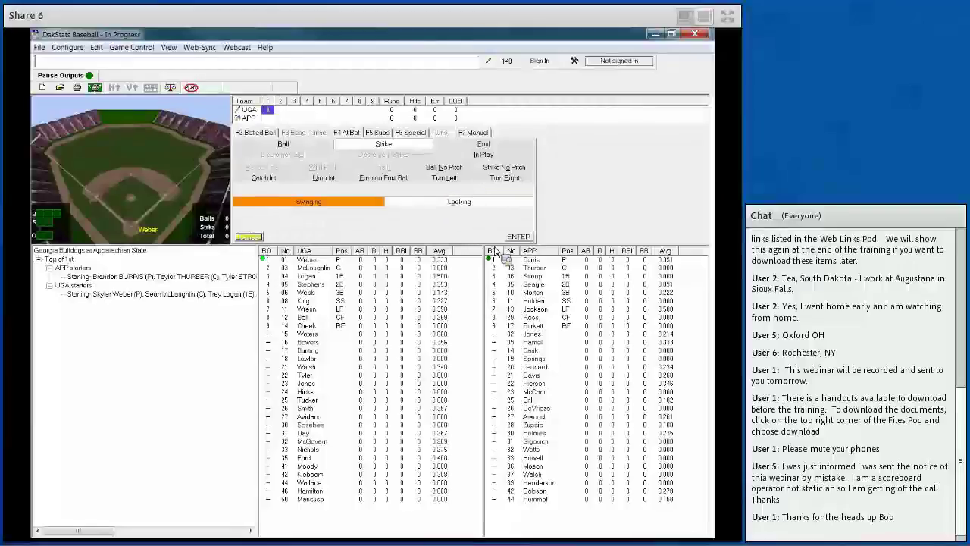
mouse_move(535, 261)
mouse_down()
mouse_move(512, 235)
mouse_move(471, 216)
mouse_move(536, 250)
mouse_up()
click(527, 239)
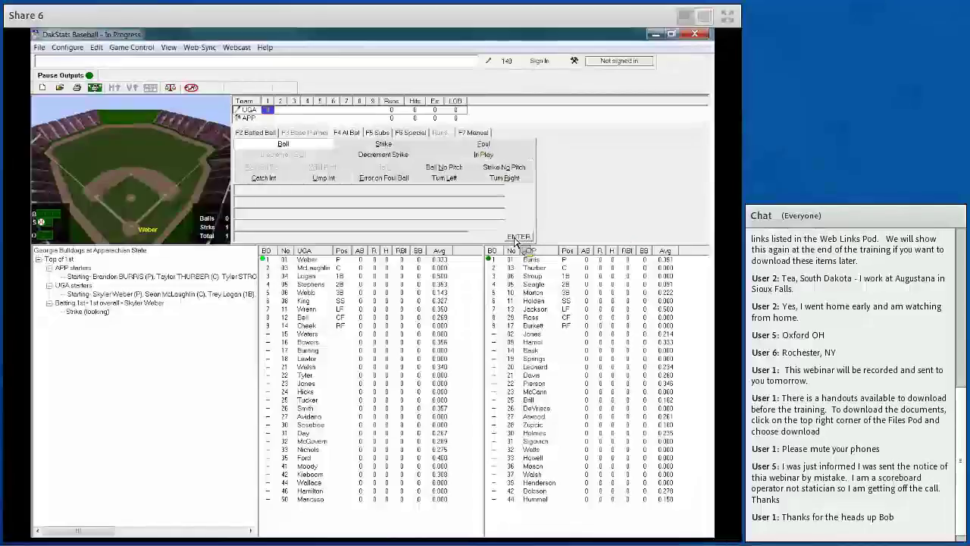
Step: Record the leadoff batter's in-play double to Right Center Field and have the runner stay at second with the Normal option
click(482, 155)
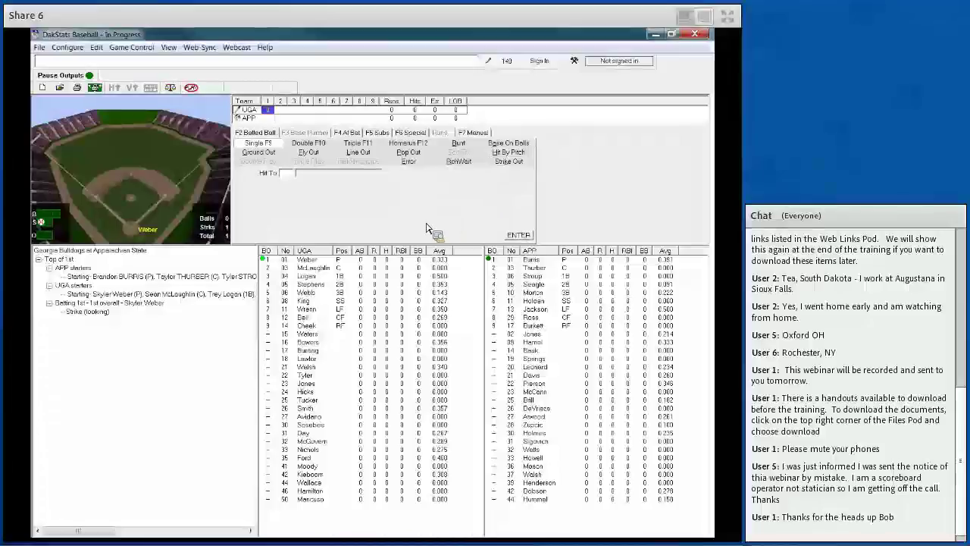
click(318, 146)
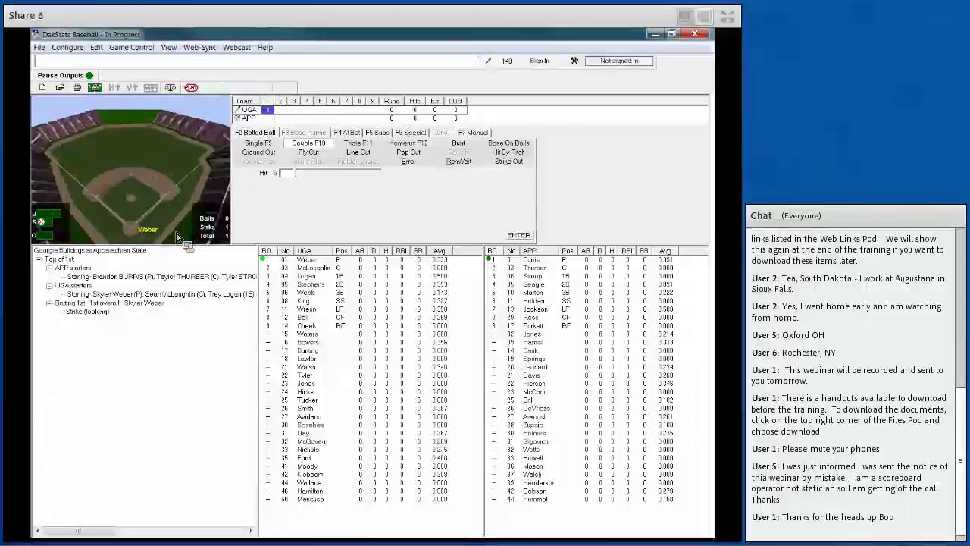
click(158, 153)
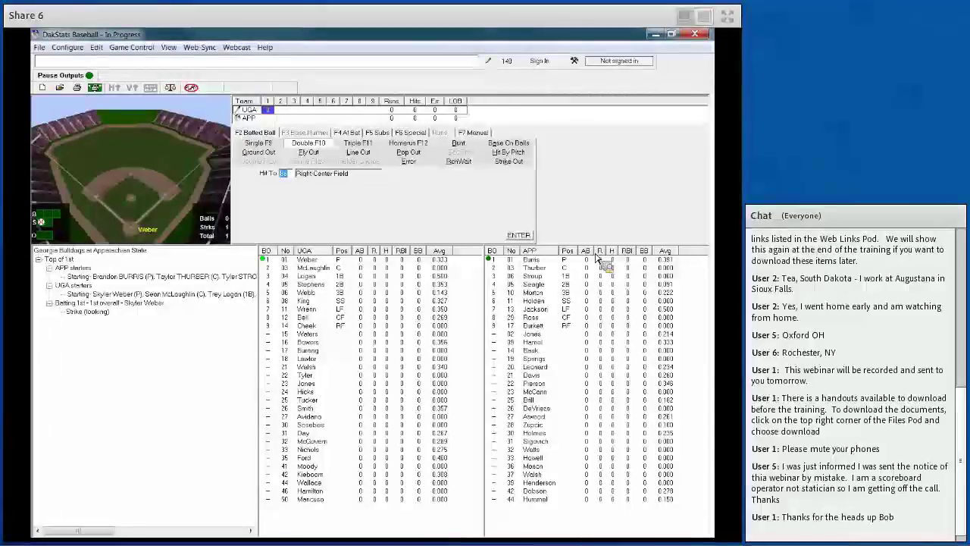
click(518, 235)
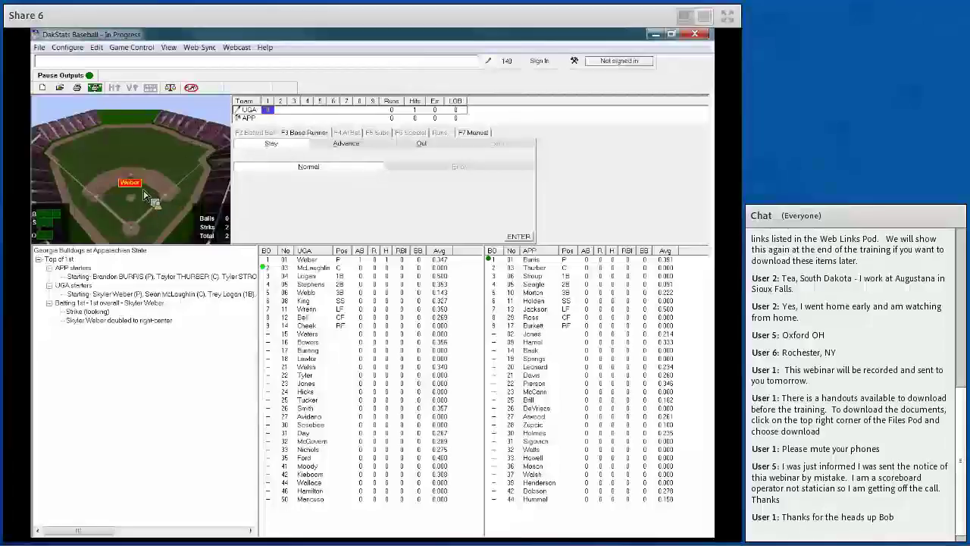
click(302, 168)
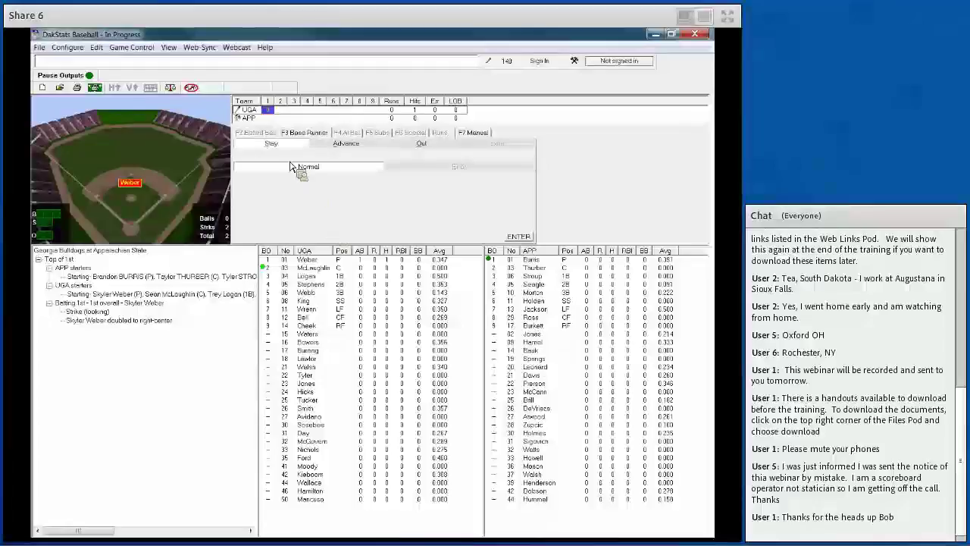
click(520, 238)
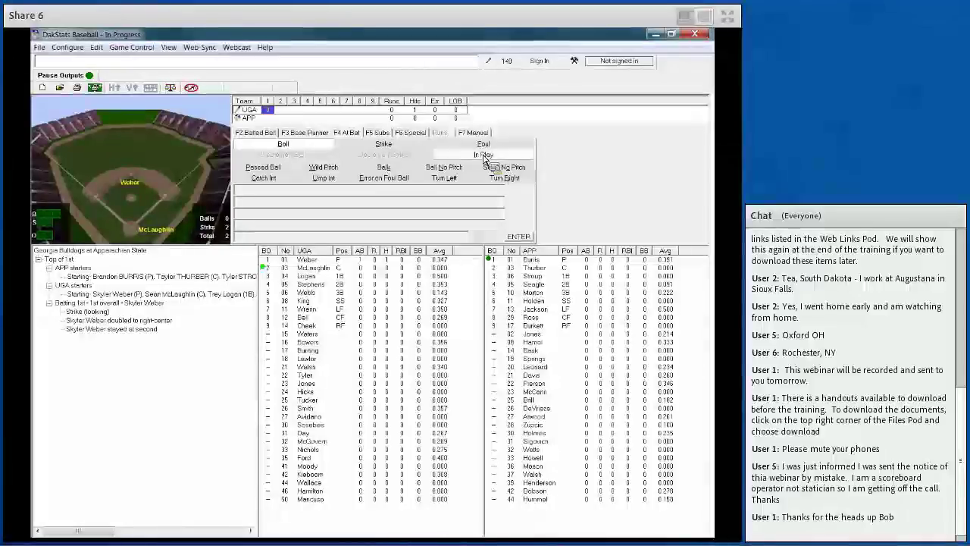
Step: Record the second UGA batter's in-play pop out with fielding sequence 8 and keep the runner at second with the Normal option
click(484, 156)
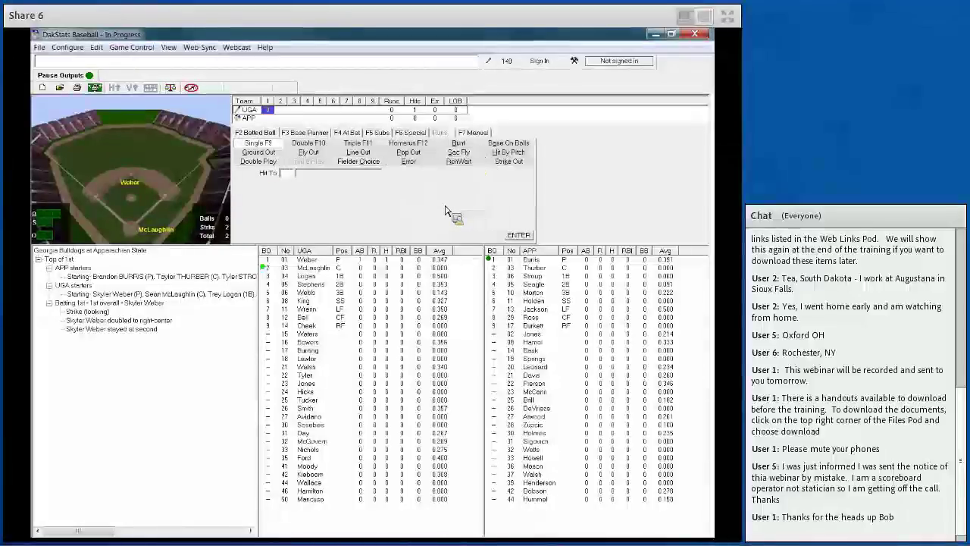
click(409, 154)
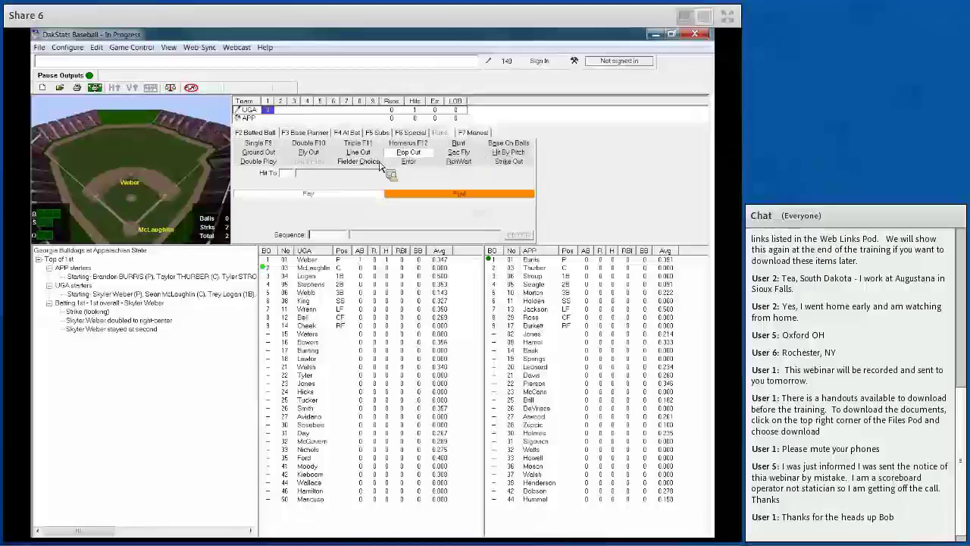
text(9)
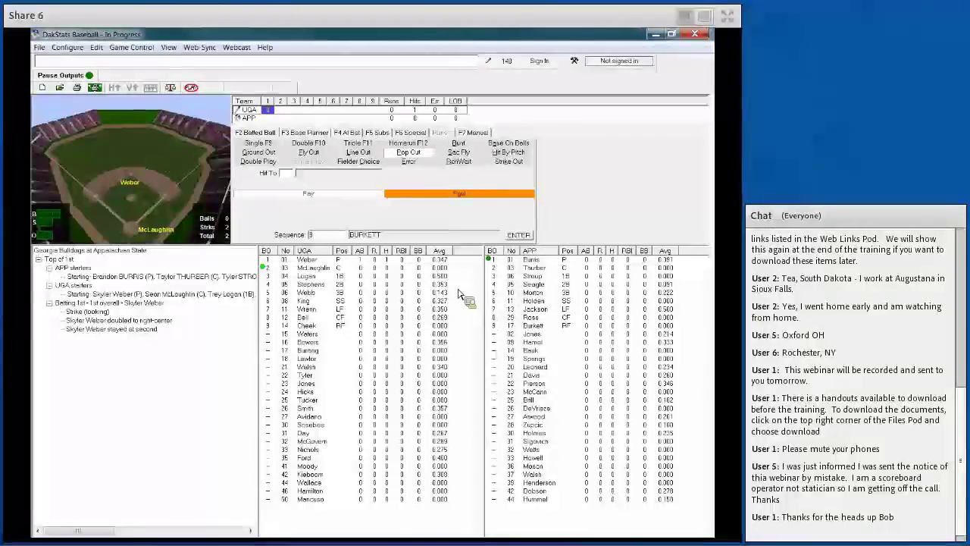
double_click(311, 235)
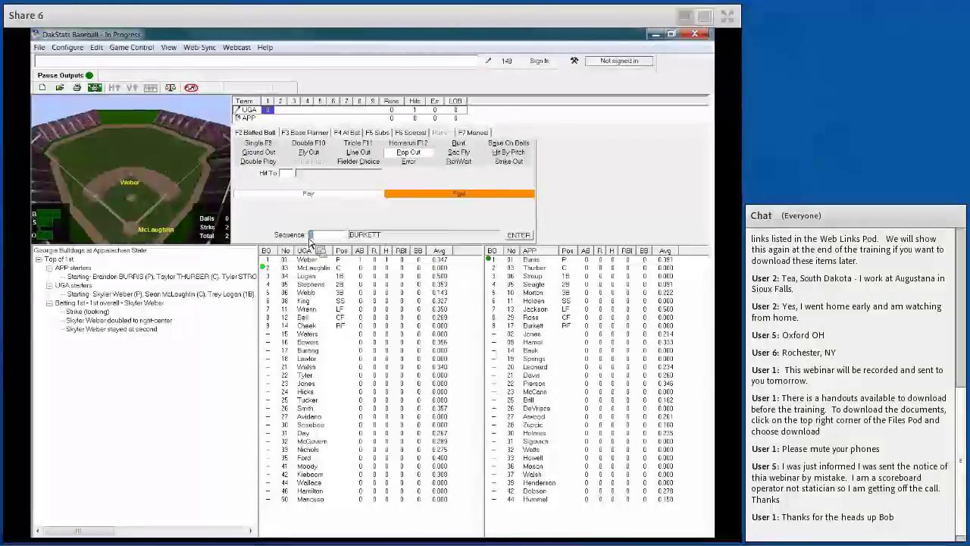
text(8)
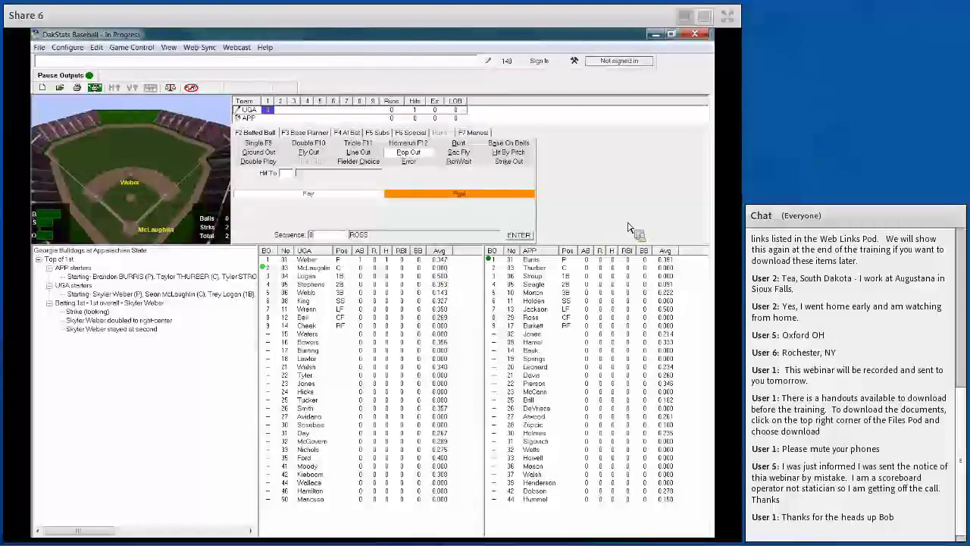
click(518, 235)
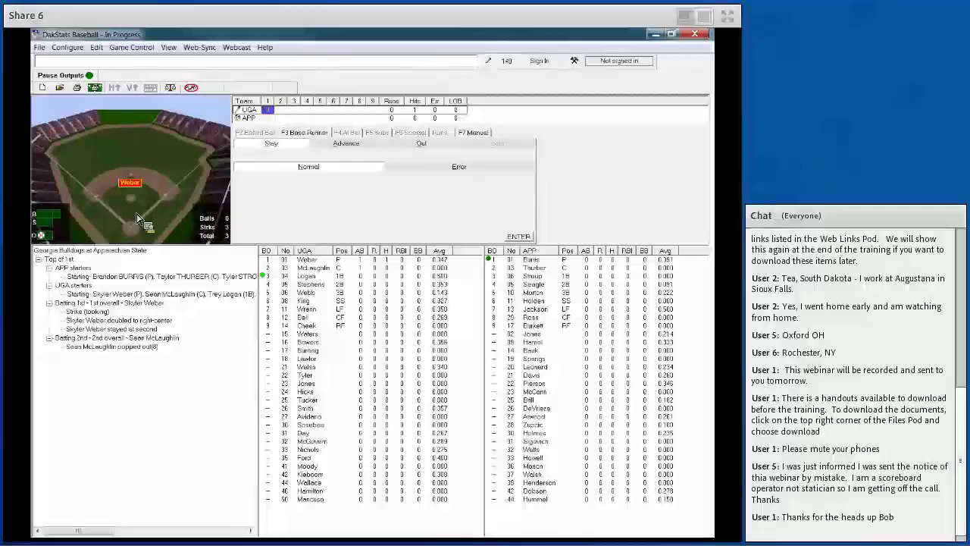
click(522, 240)
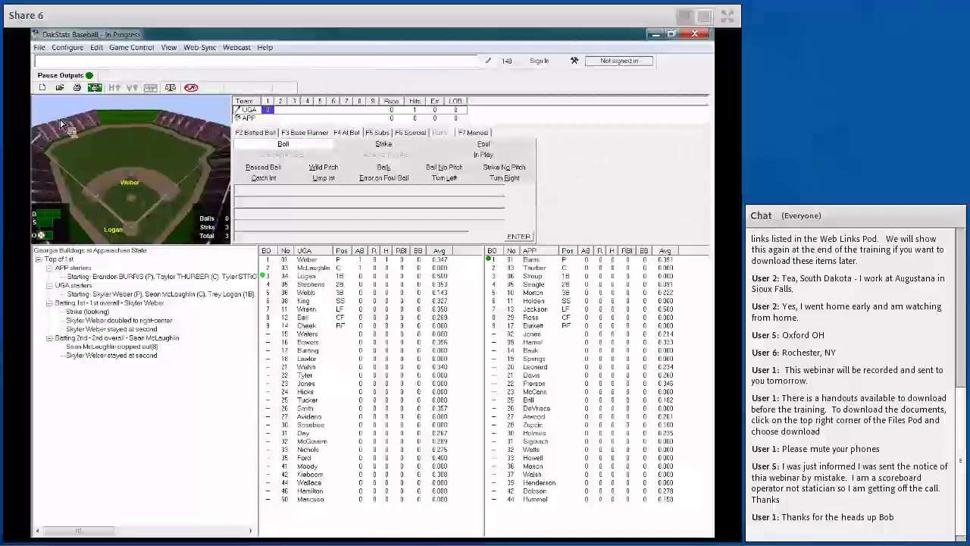
Step: Examine the Edit Pitch Count and Edit Game Stats dialogs without changing any values
click(72, 48)
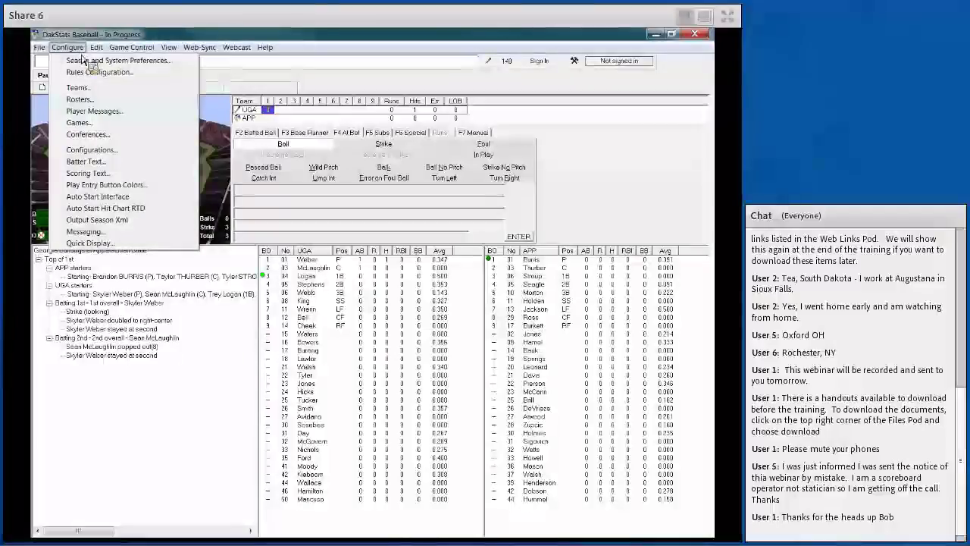
mouse_move(99, 54)
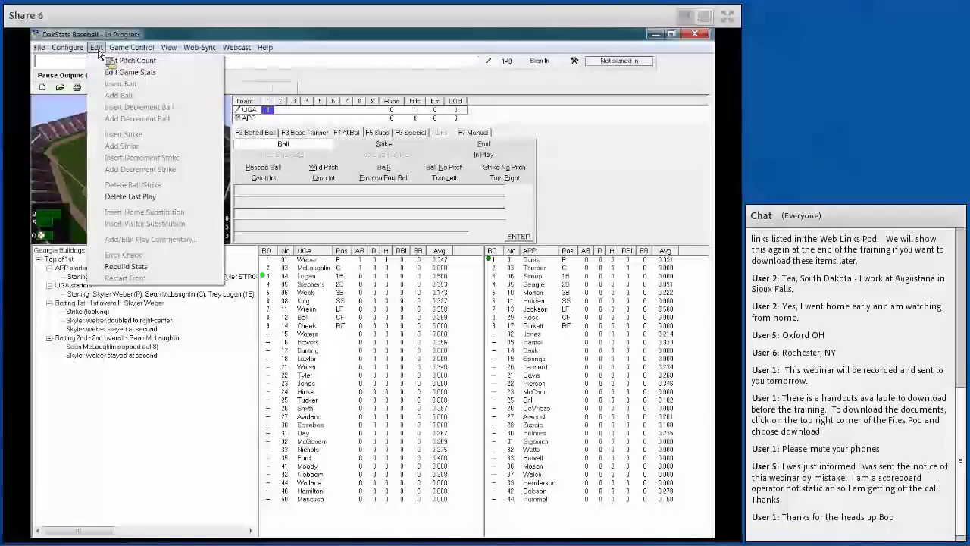
click(112, 61)
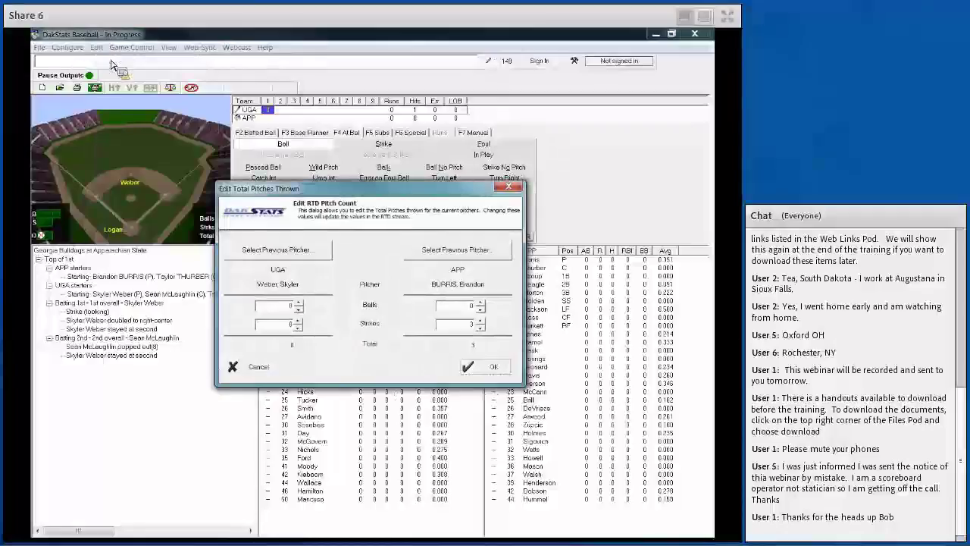
click(491, 367)
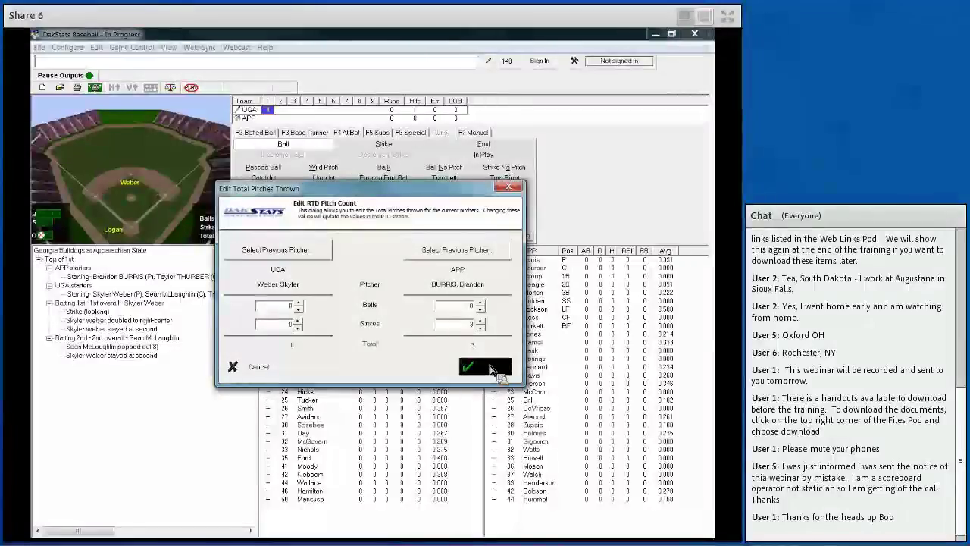
click(97, 47)
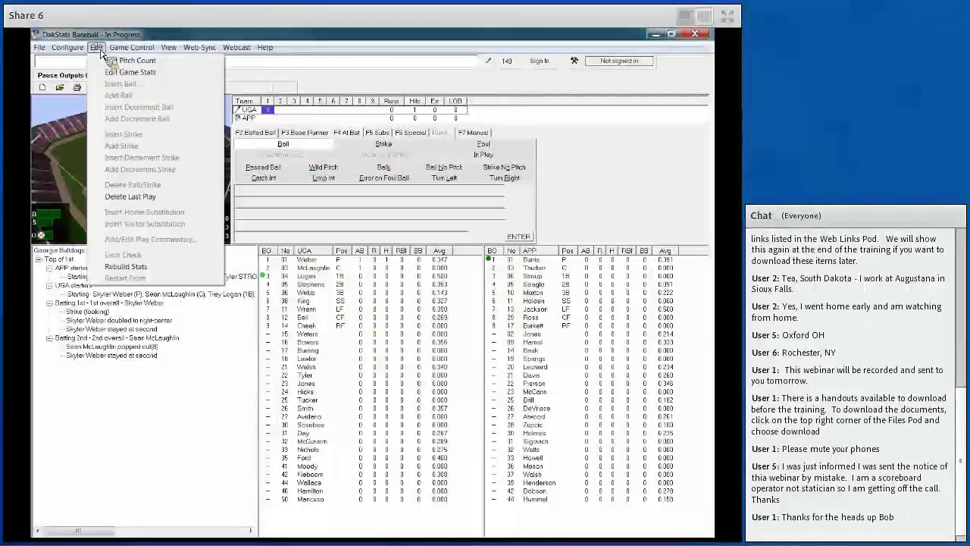
click(141, 74)
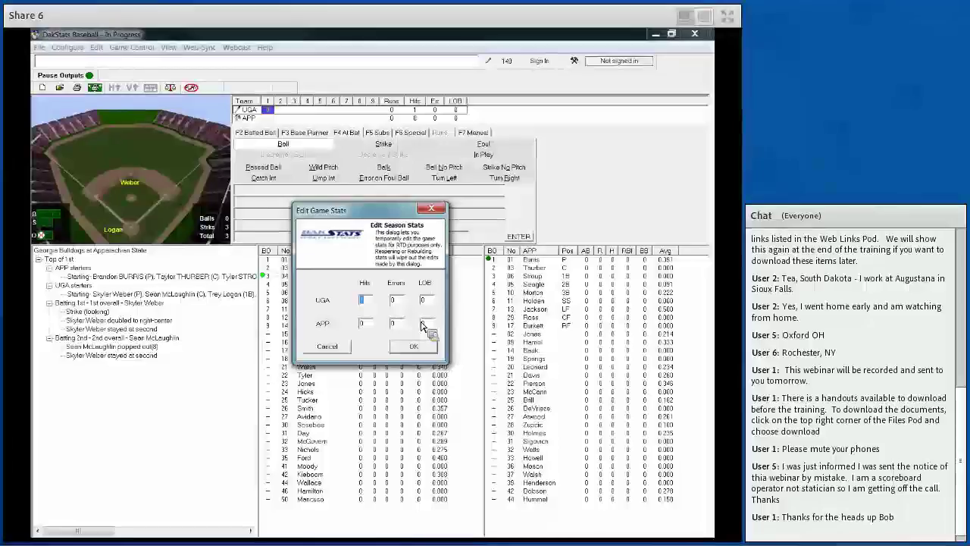
click(413, 347)
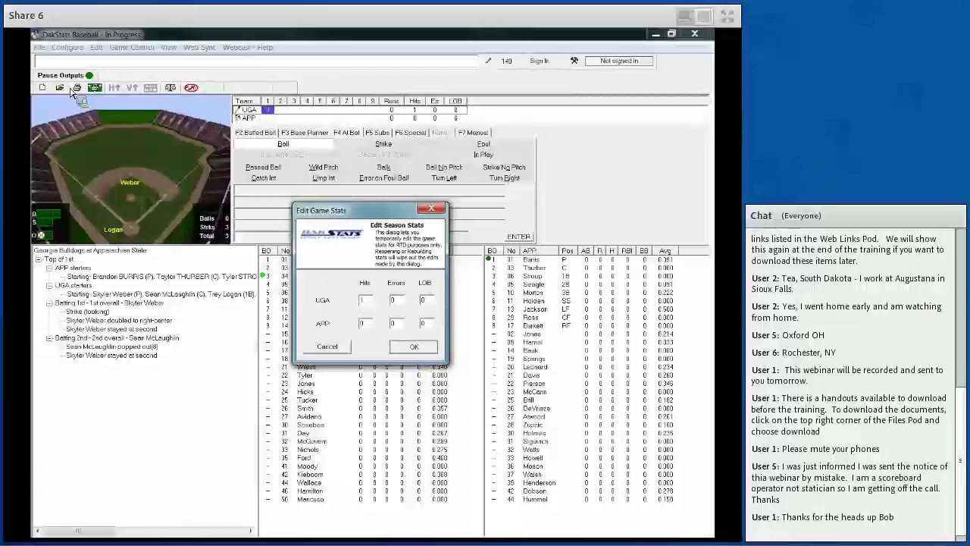
Step: Open the leadoff batter's recorded double for editing, review the available editing commands, and inspect the runner's stay-at-second entry without changing anything
click(121, 322)
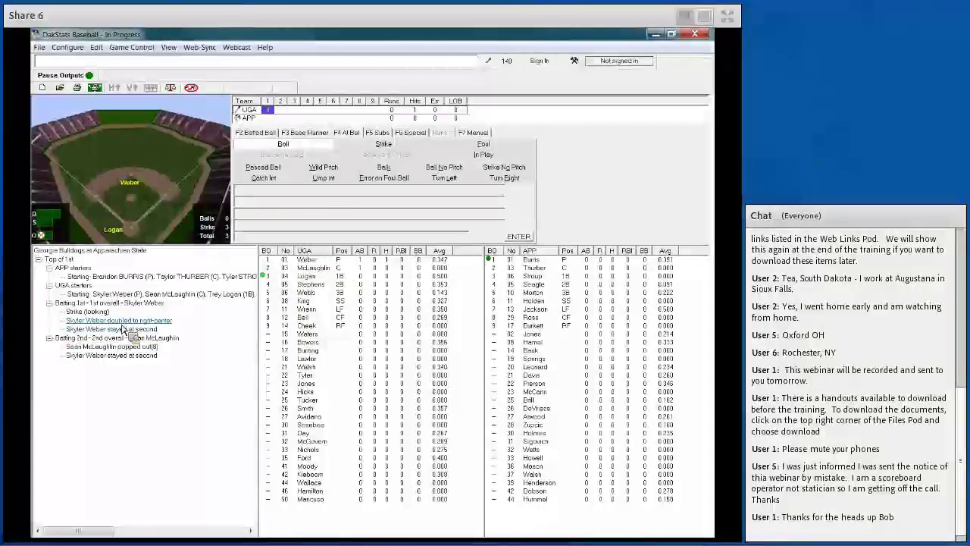
double_click(121, 323)
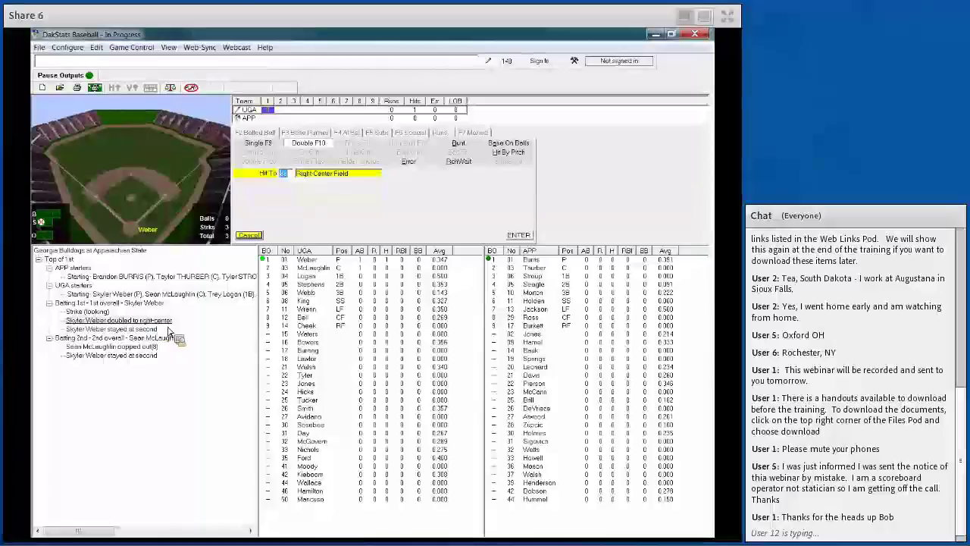
click(96, 47)
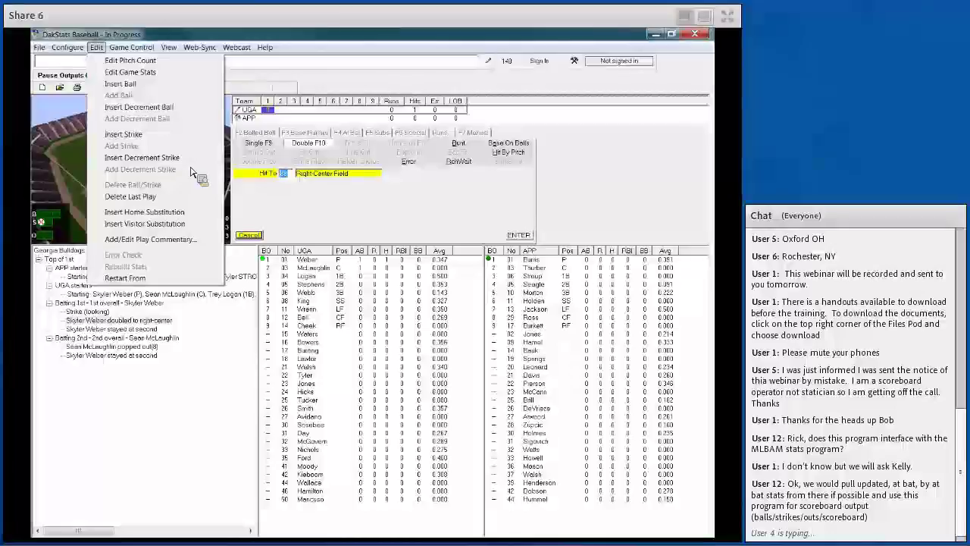
click(337, 219)
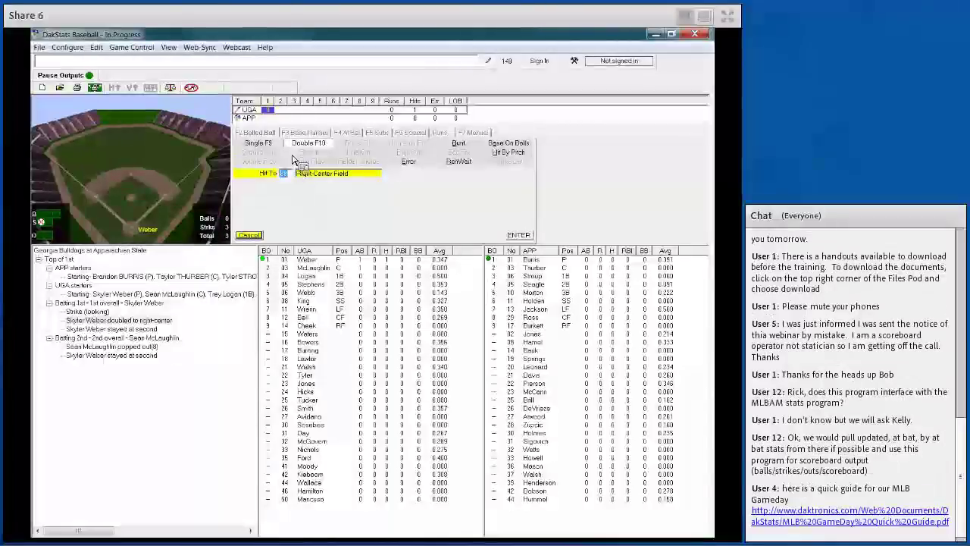
click(130, 338)
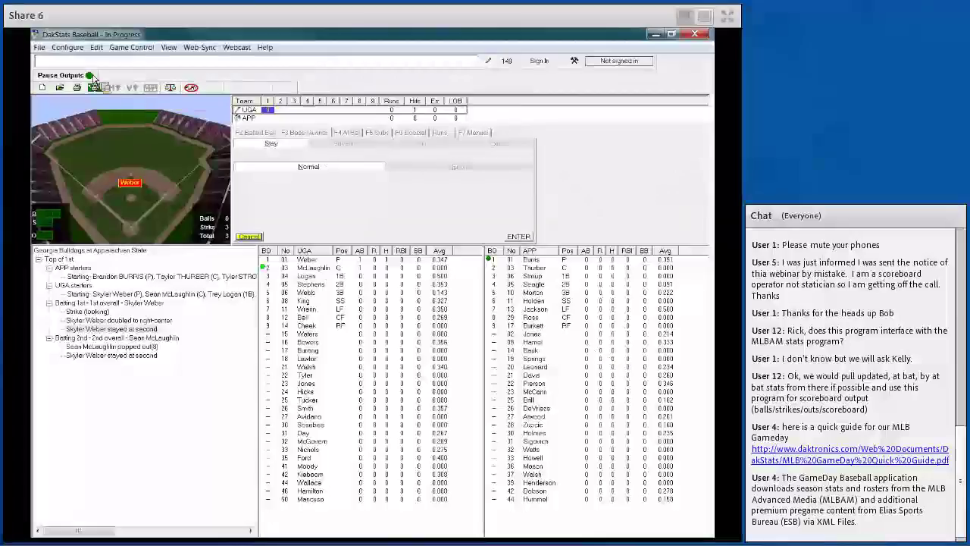
Step: Close the current game and set the season printouts to Georgia Bulldogs' away games
click(41, 47)
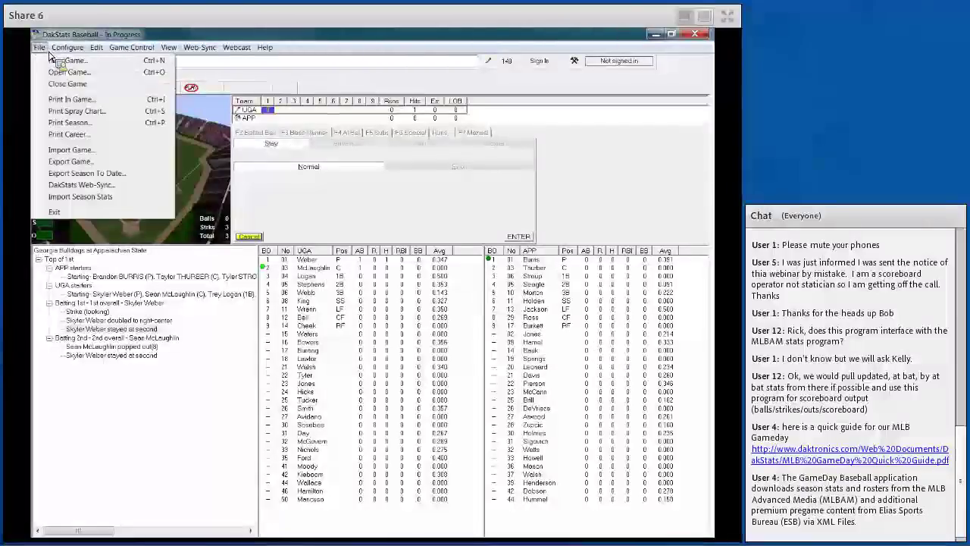
click(79, 84)
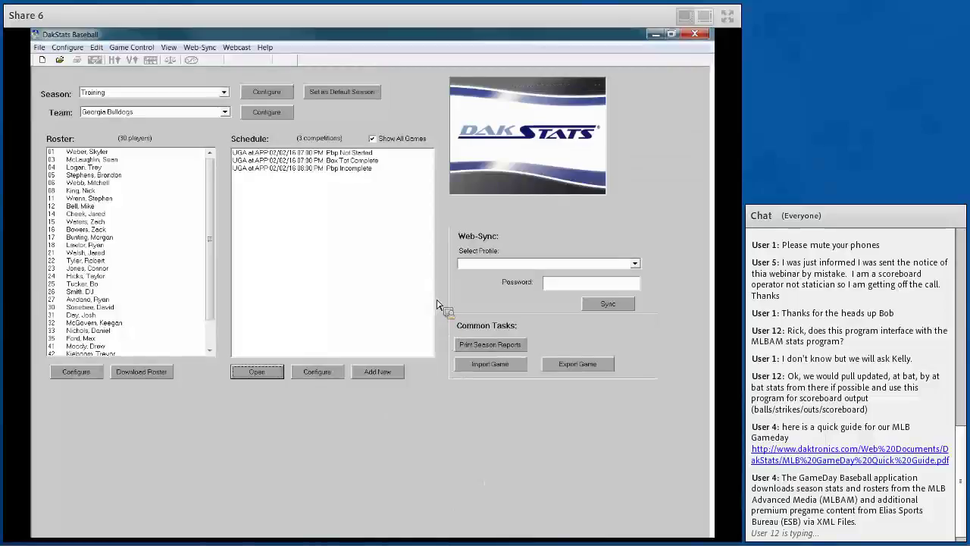
click(495, 346)
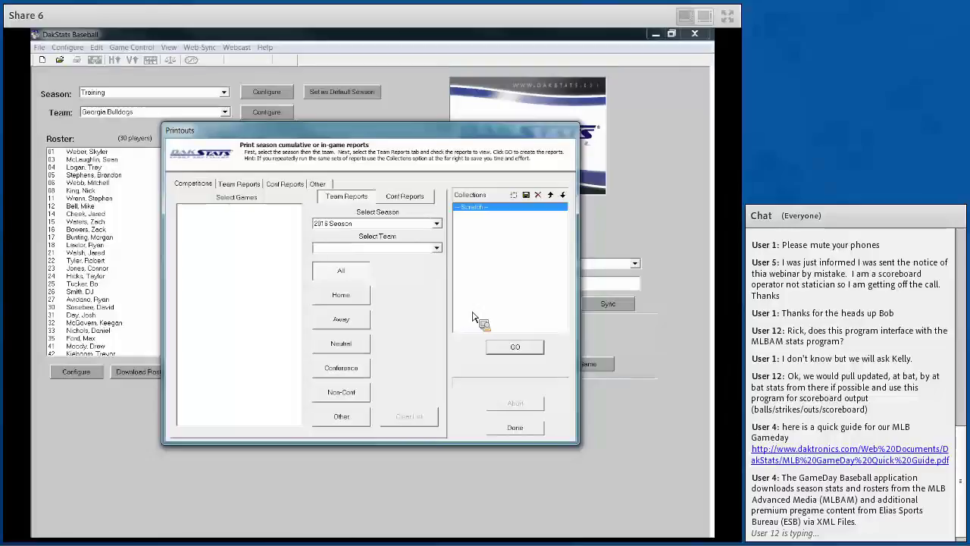
click(395, 250)
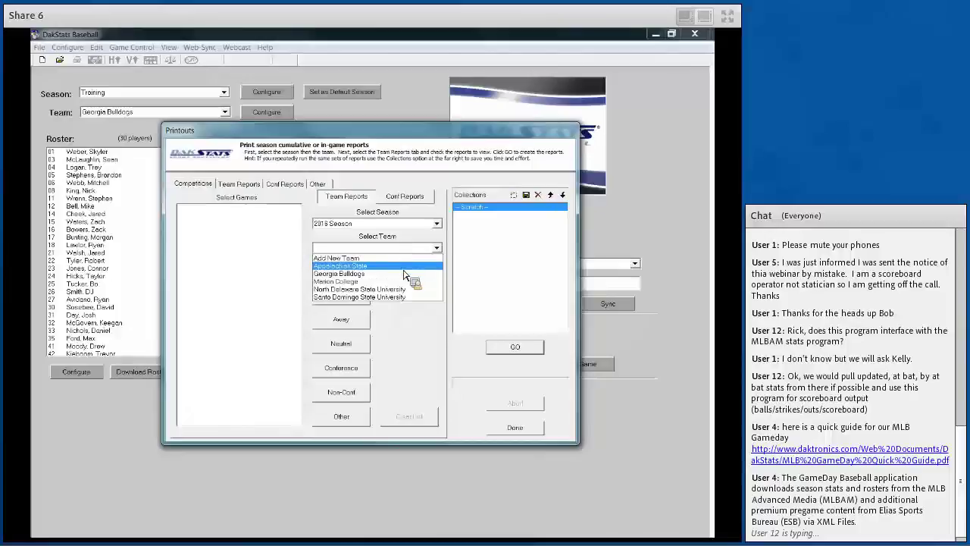
click(405, 275)
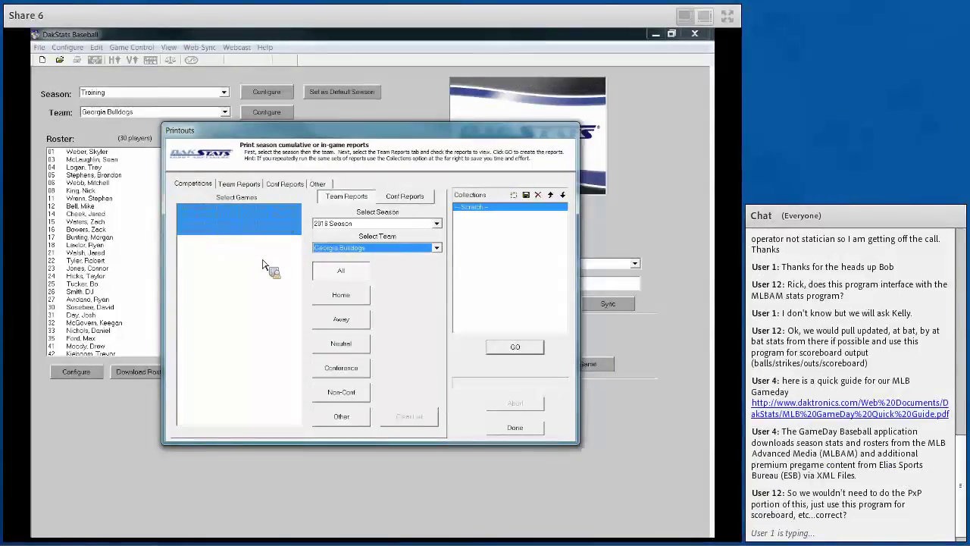
click(361, 296)
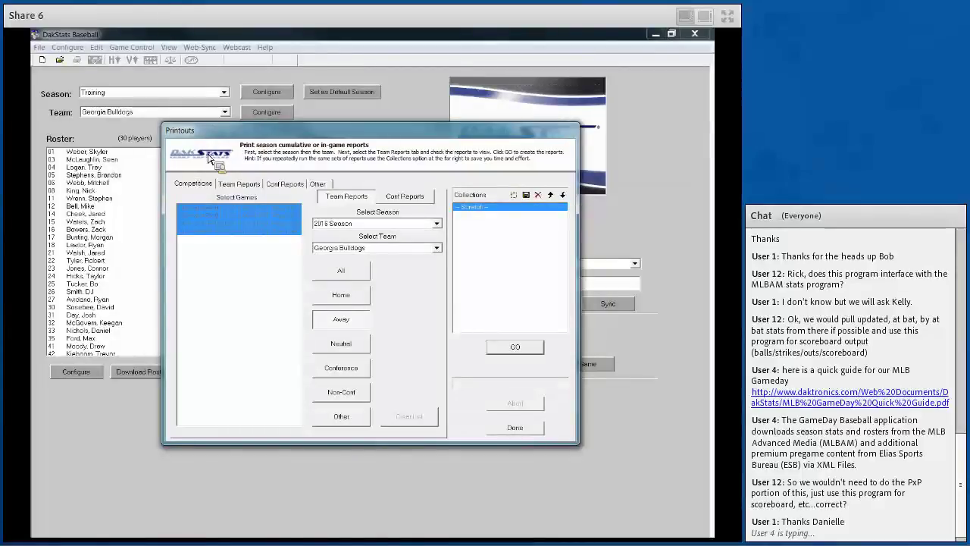
Step: Examine the team, conference and other report options in the printouts and close them without generating a report
click(238, 184)
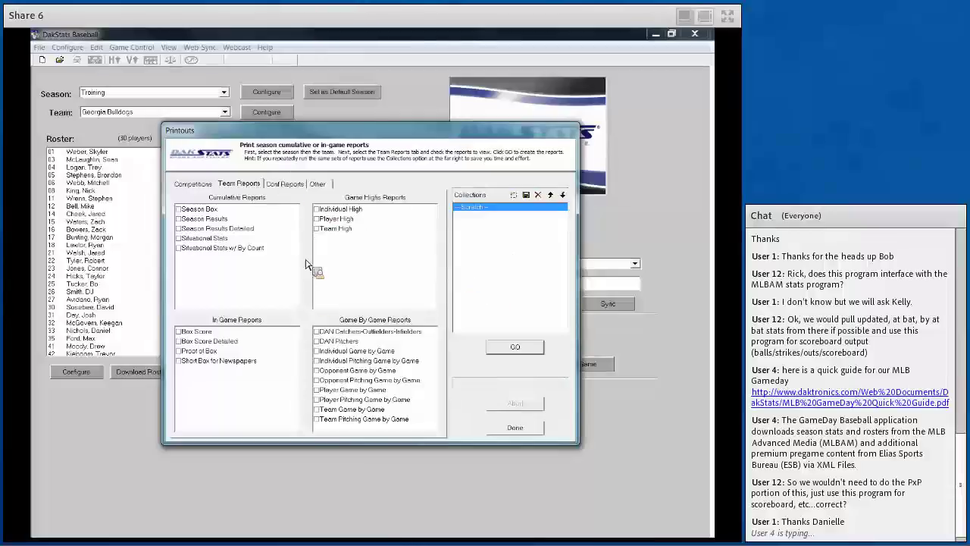
click(288, 184)
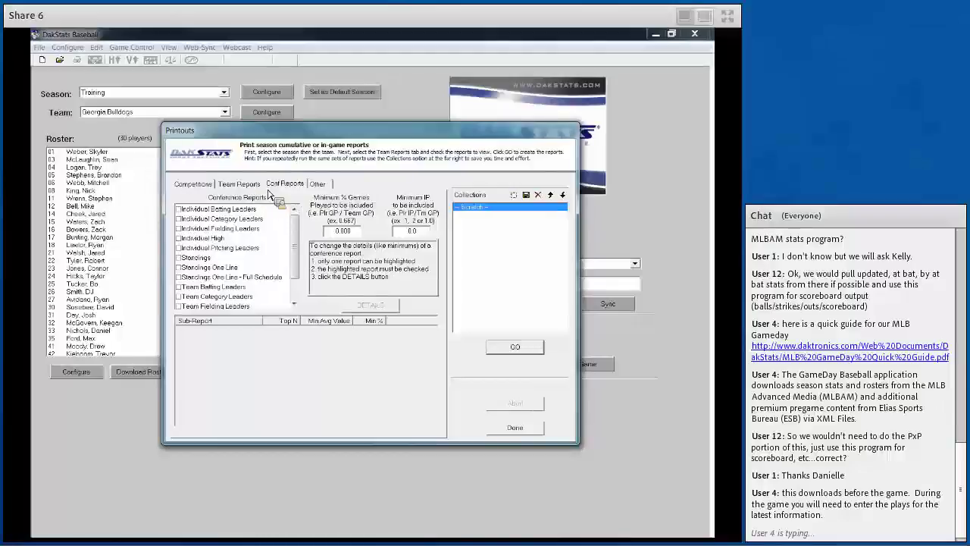
click(316, 184)
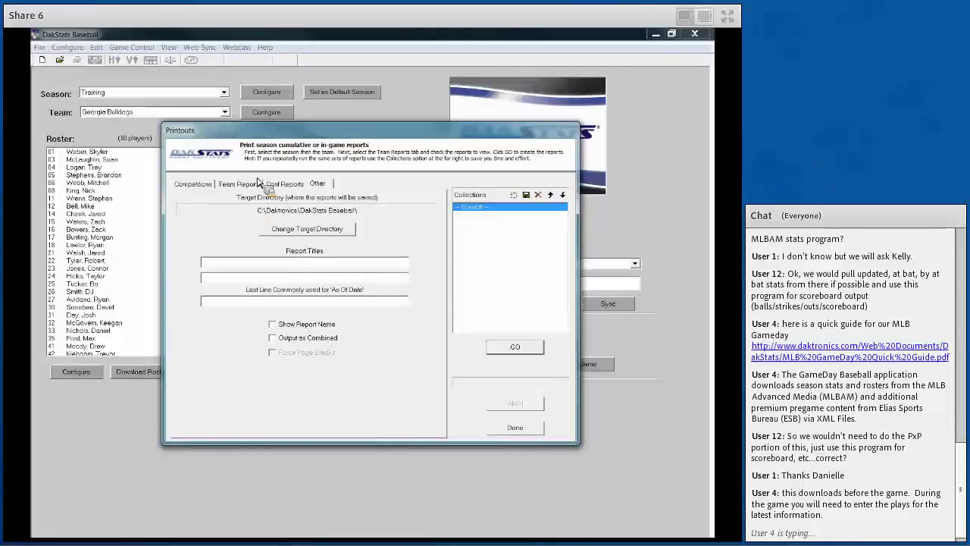
click(252, 183)
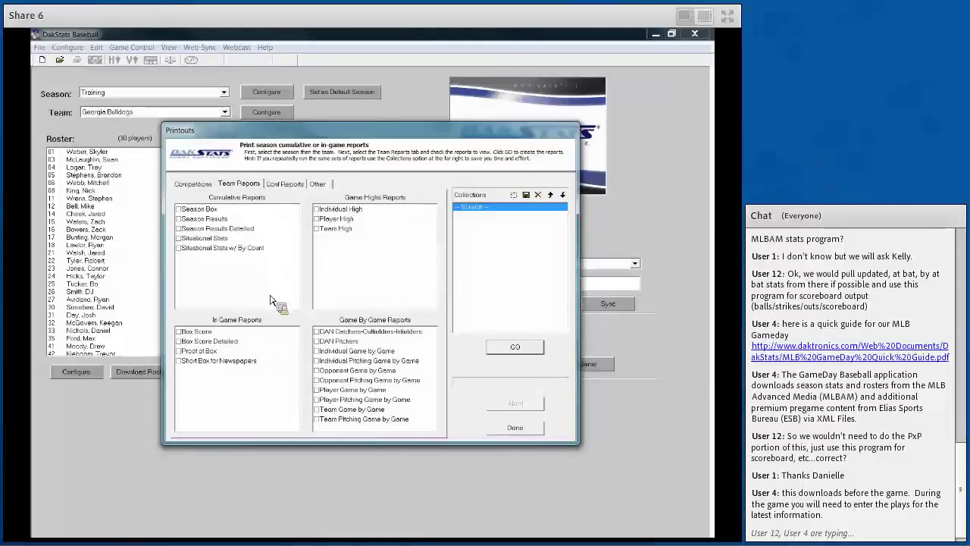
click(194, 187)
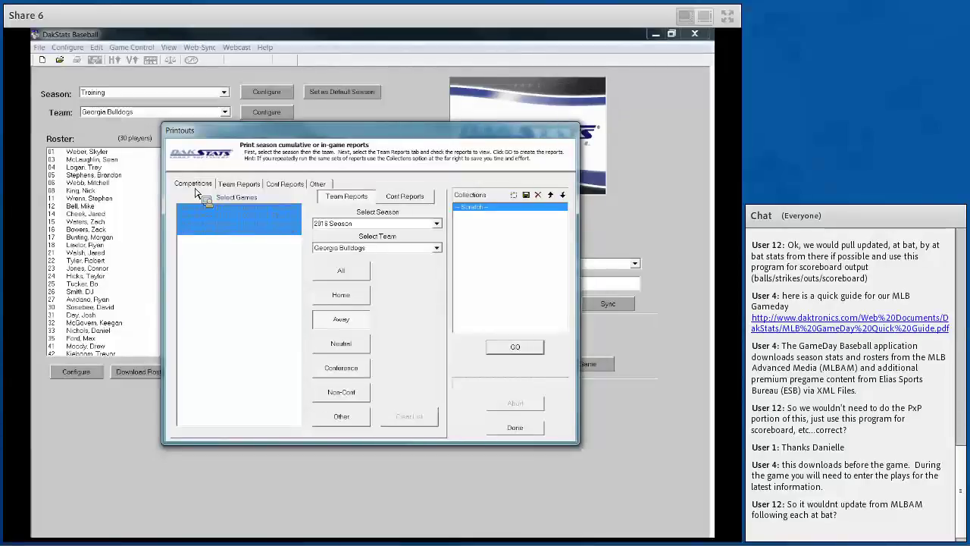
click(256, 188)
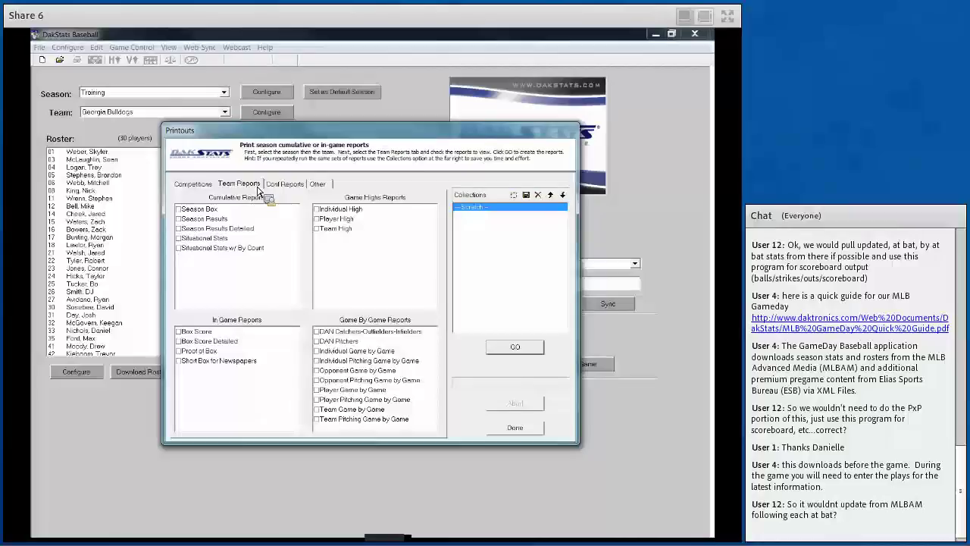
click(518, 429)
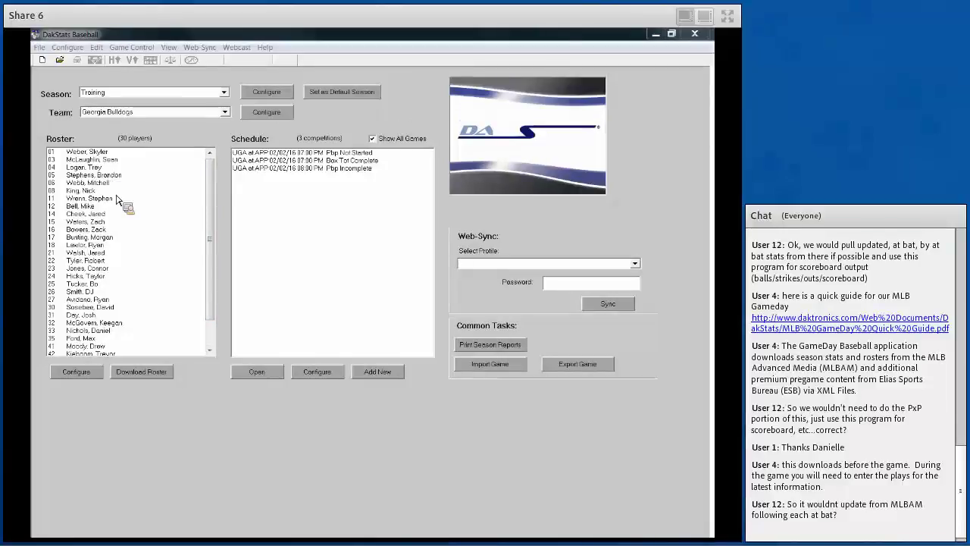
Step: Advance the presentation to the Troubleshooting slide and switch to the Daktronics Customer Support page in the browser
click(656, 34)
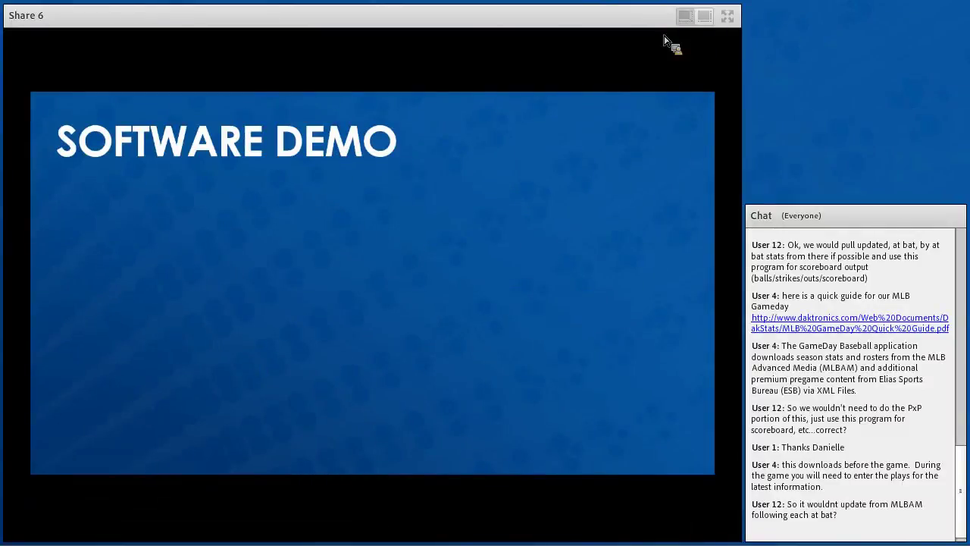
key(Right)
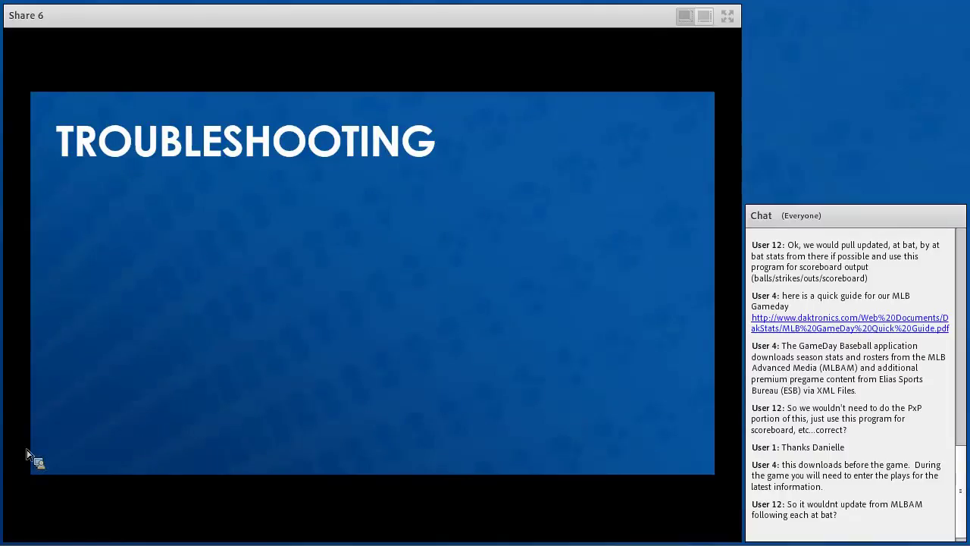
key(alt+Tab)
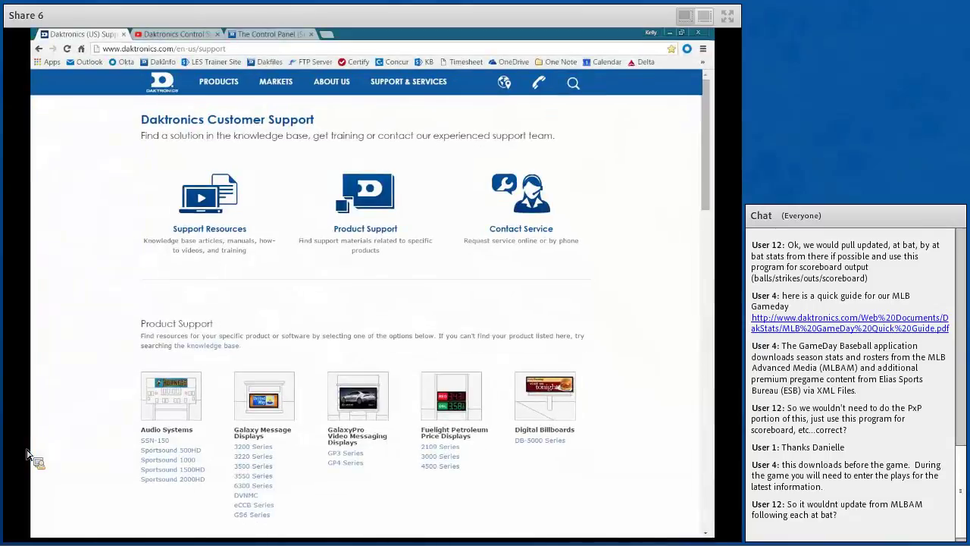
Step: Switch to the Daktronics Scoring-Timing Interface Application, select the DakStats interface for Baseball/Softball, and show its data view
key(alt+Tab)
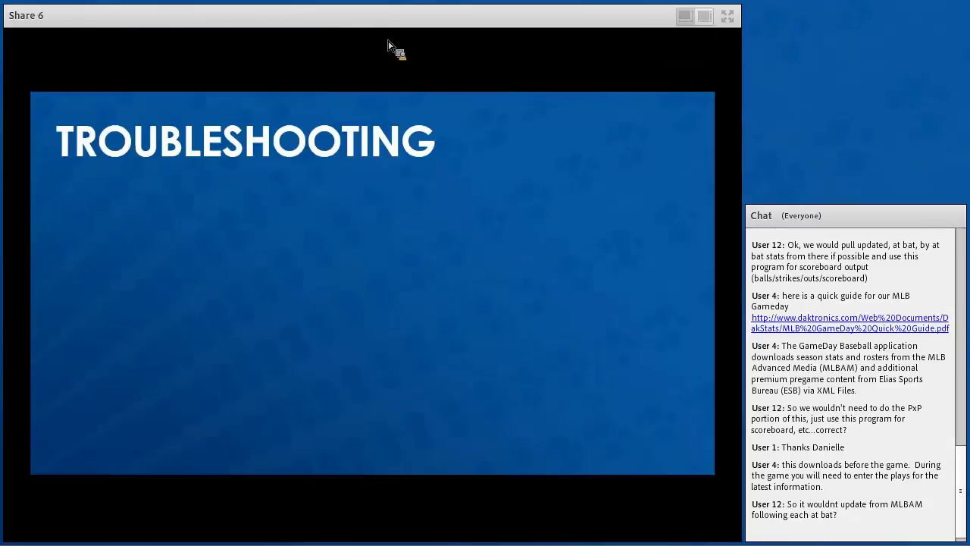
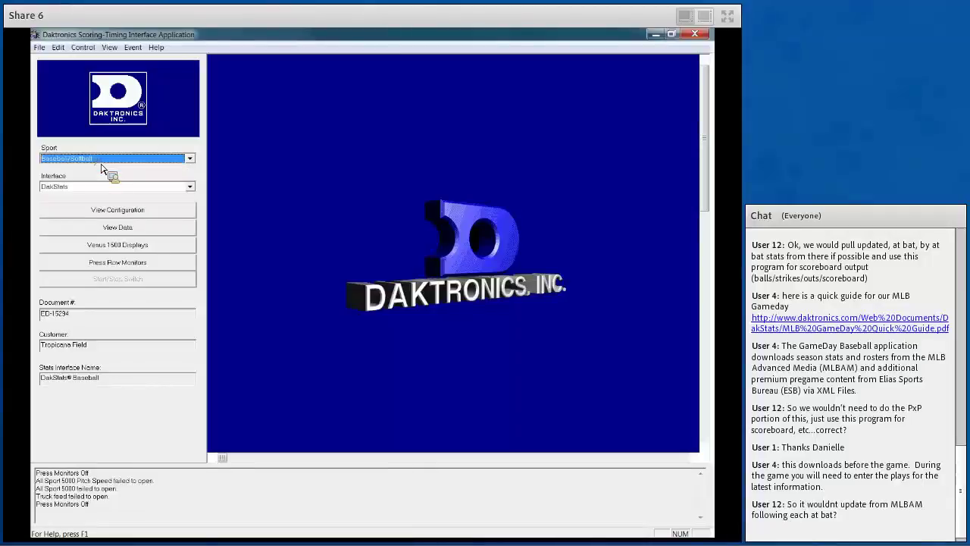
click(108, 188)
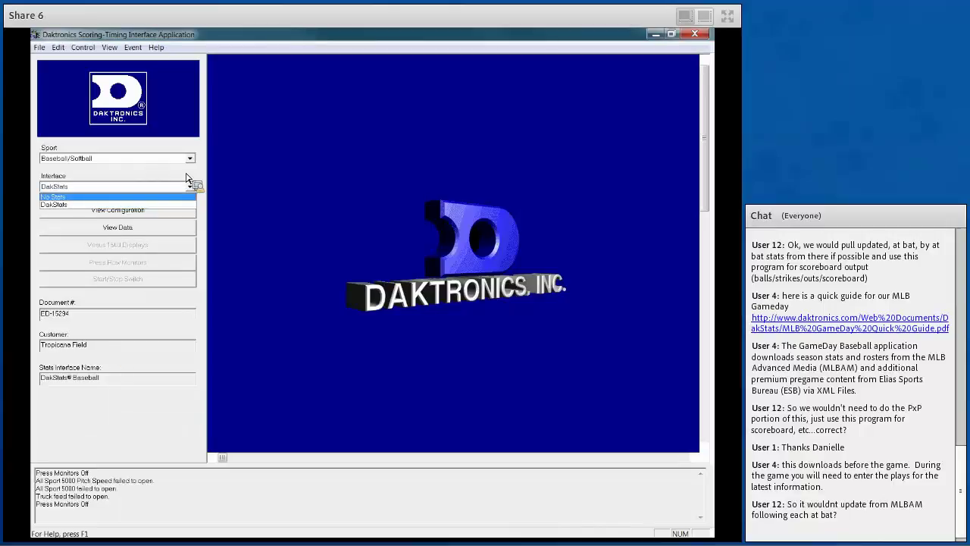
click(152, 209)
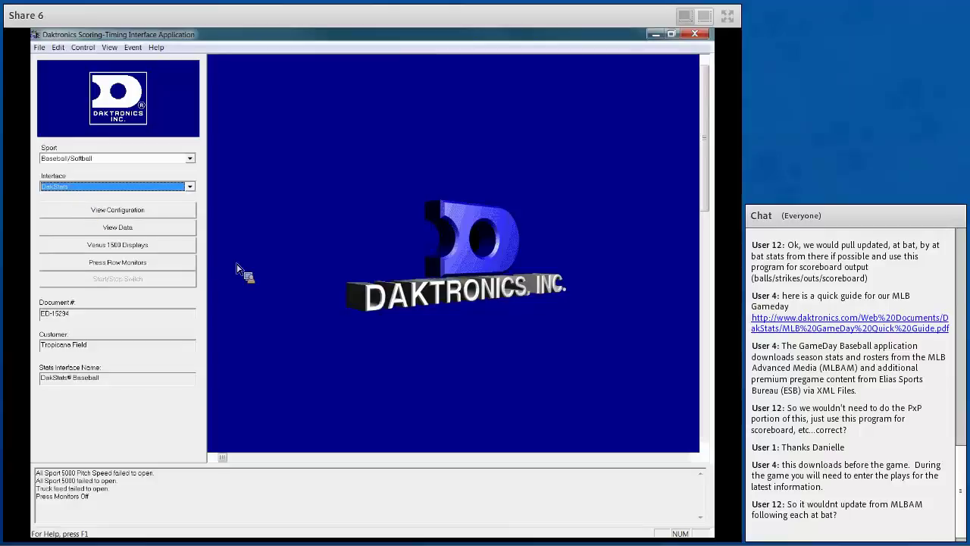
click(126, 227)
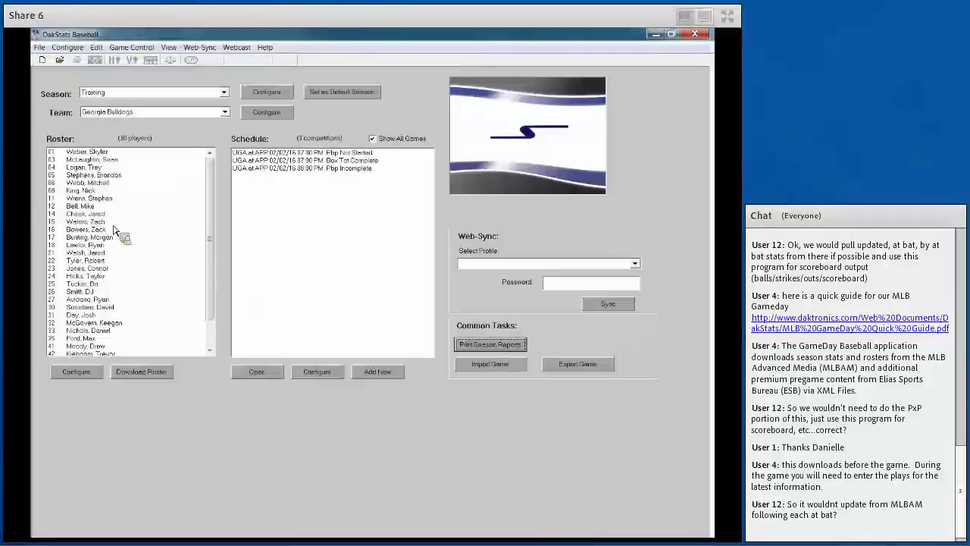
Step: In DakStats Baseball, select the 2016 Season and open the incomplete play-by-play UGA at APP game of 02/02/16 07:00 PM without starting the webcast
click(223, 91)
click(210, 106)
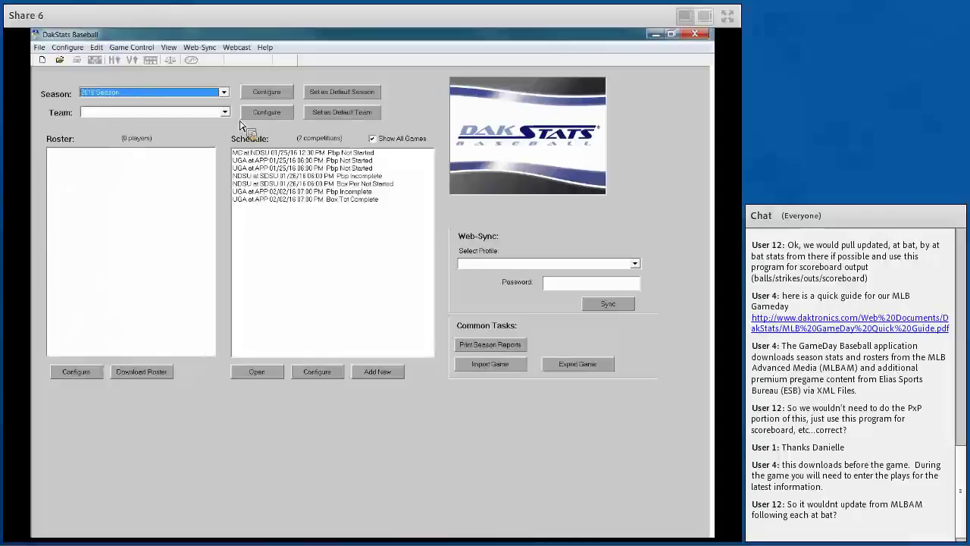
click(341, 199)
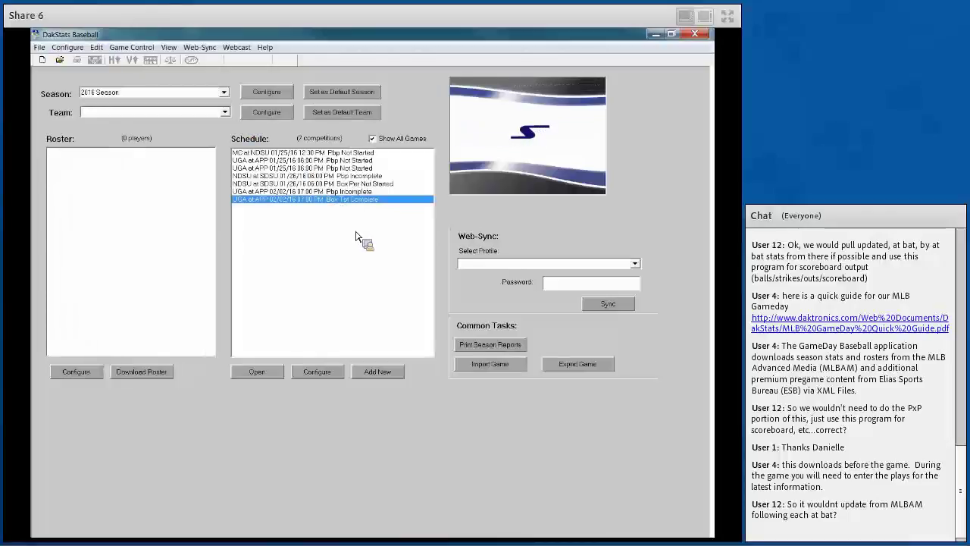
click(339, 192)
click(257, 372)
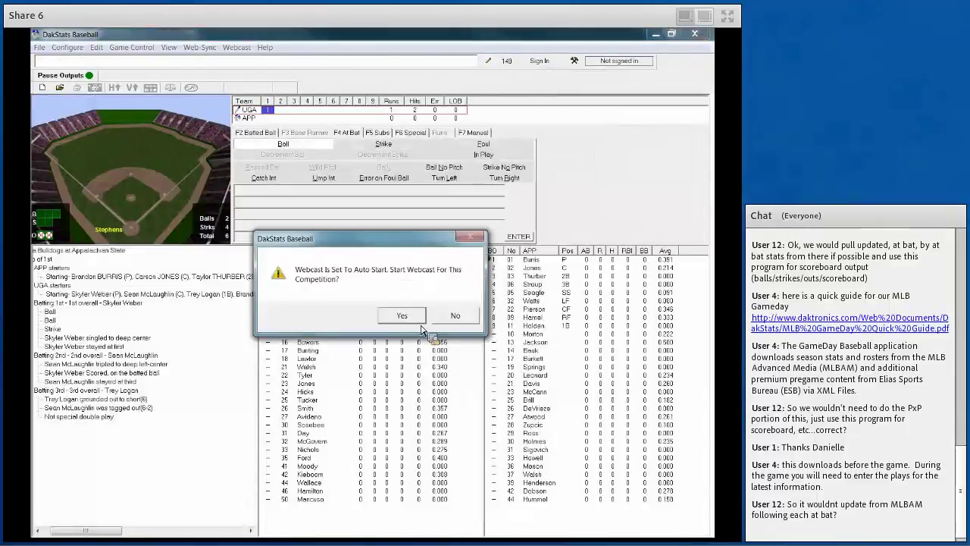
click(457, 311)
Step: In the Scoring-Timing Interface, open side-by-side port monitors for Venus GameDay Ingame (23322) and Venus Scoreboard Stats - Network (22070)
click(655, 35)
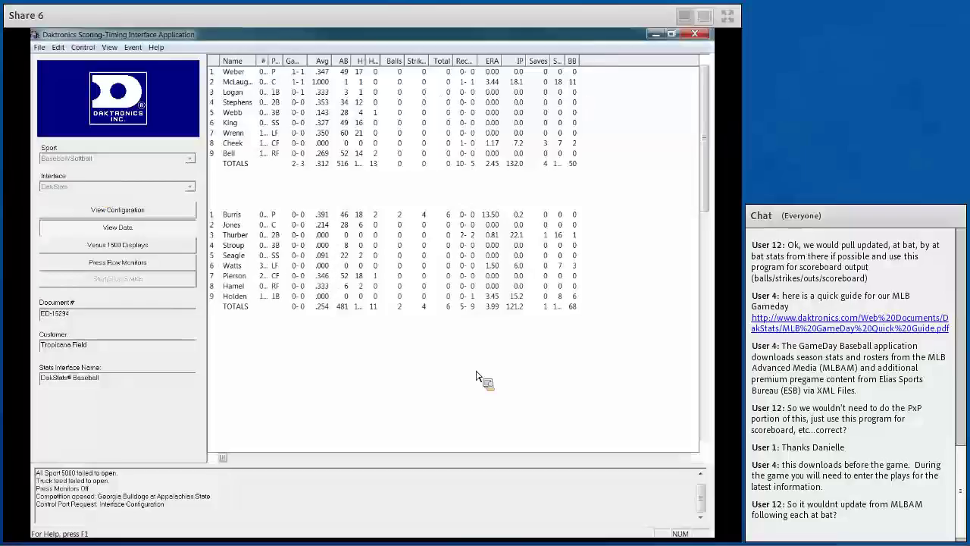
click(109, 48)
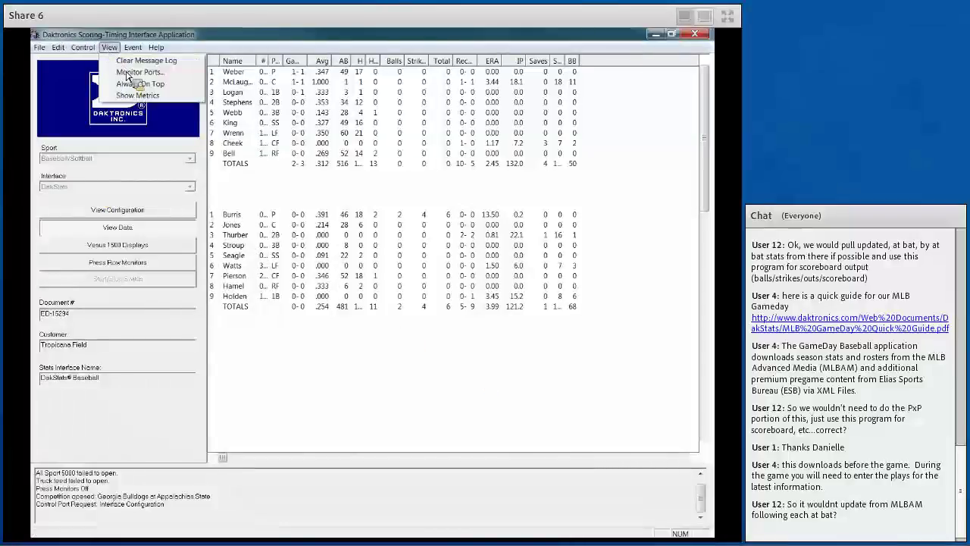
click(139, 72)
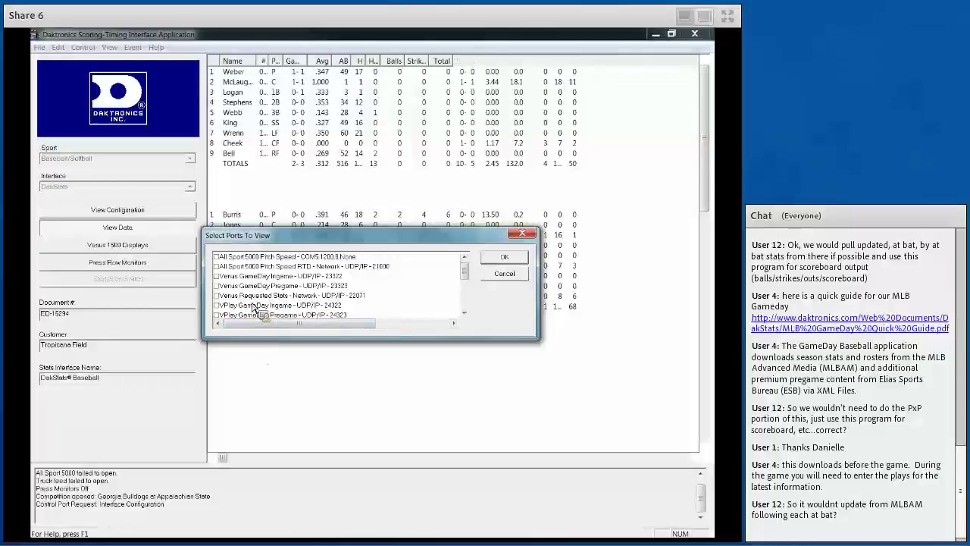
click(217, 276)
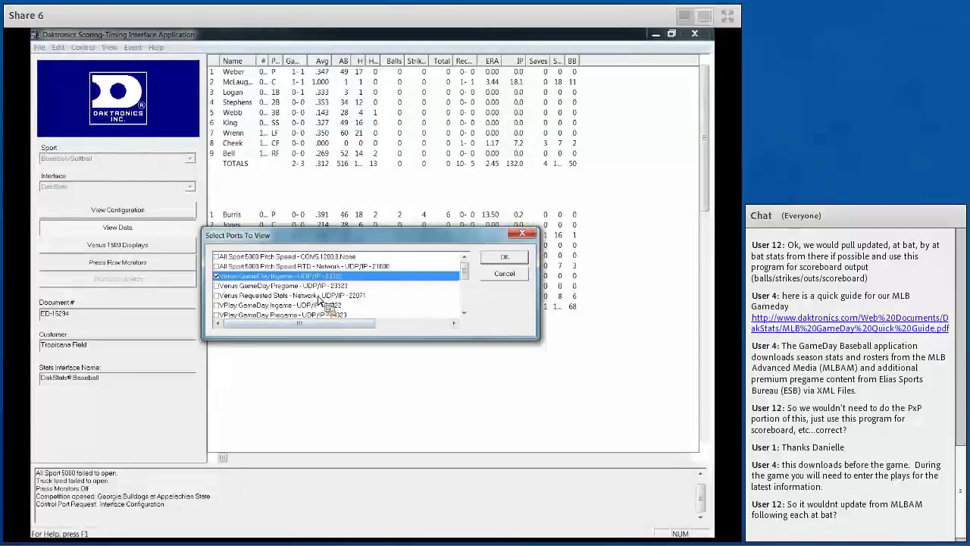
scroll(319, 301, down, 1)
scroll(319, 301, down, 1)
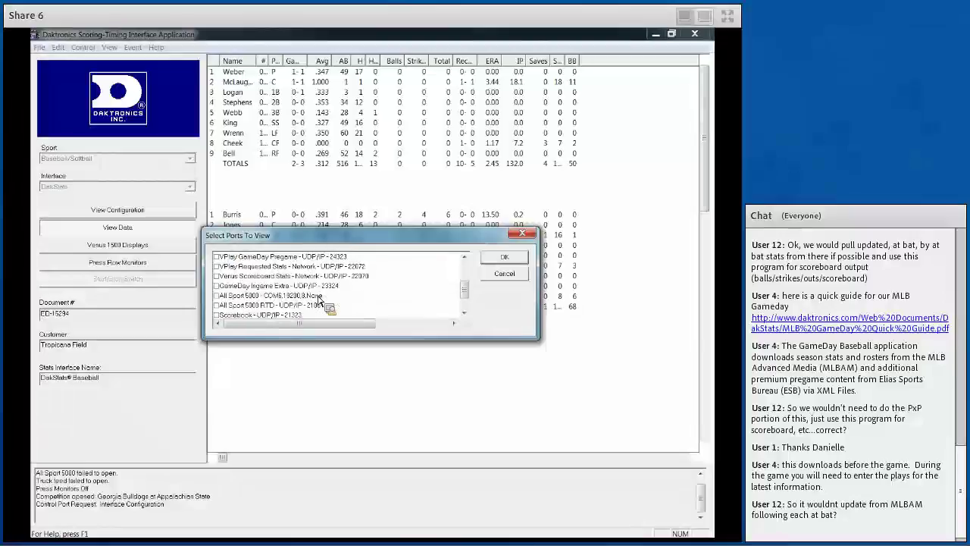
click(218, 276)
click(504, 256)
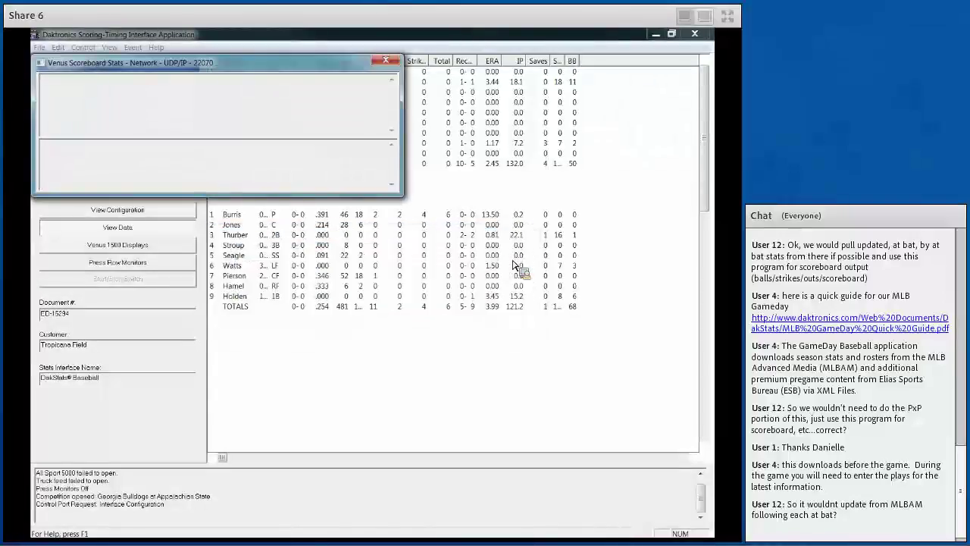
drag(567, 399, 199, 247)
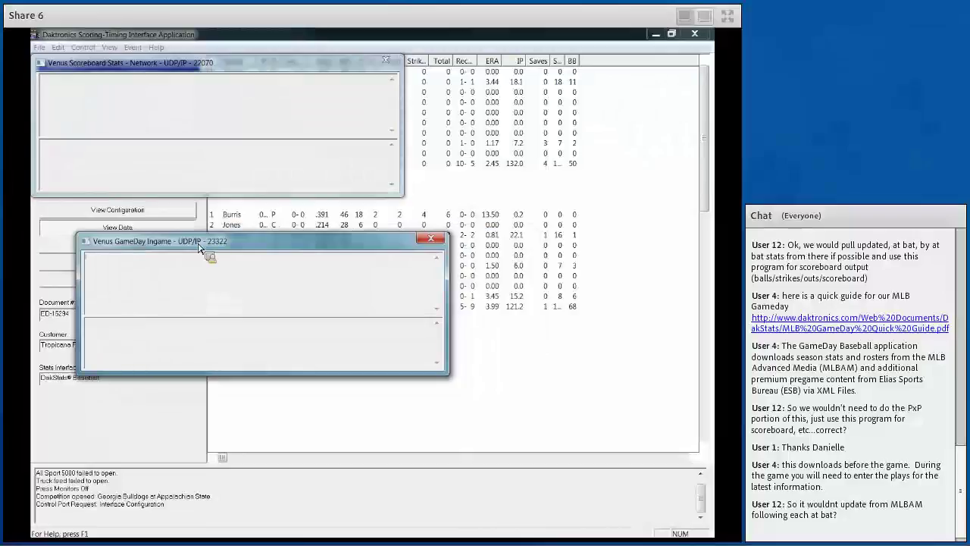
Step: Record a strike for the current batter in DakStats Baseball, check the port monitors for output, and close the Venus GameDay Ingame monitor
key(alt+Tab)
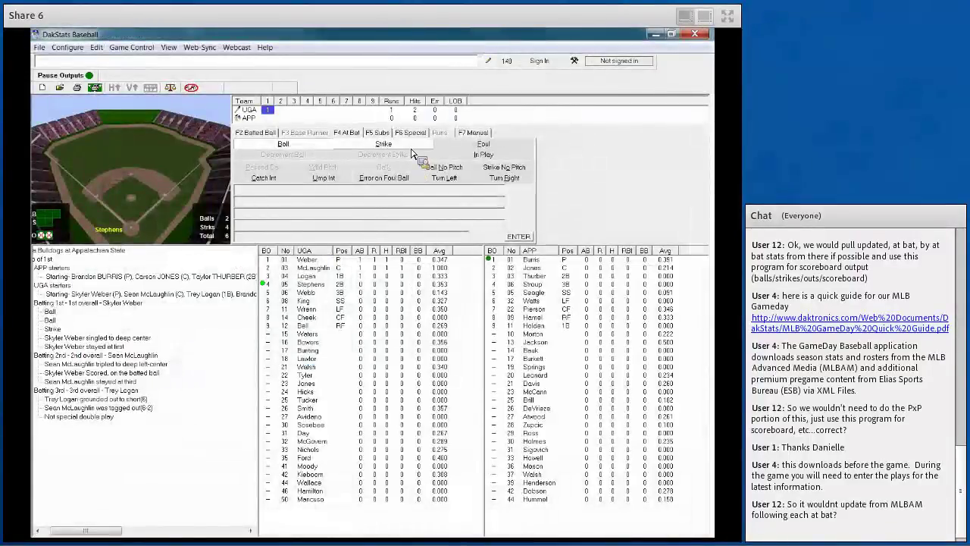
click(410, 145)
click(517, 237)
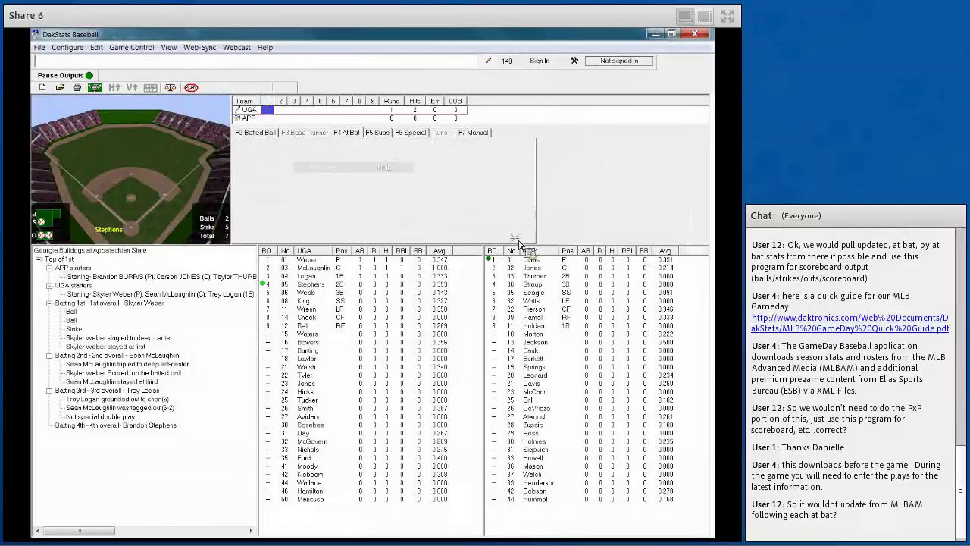
click(656, 35)
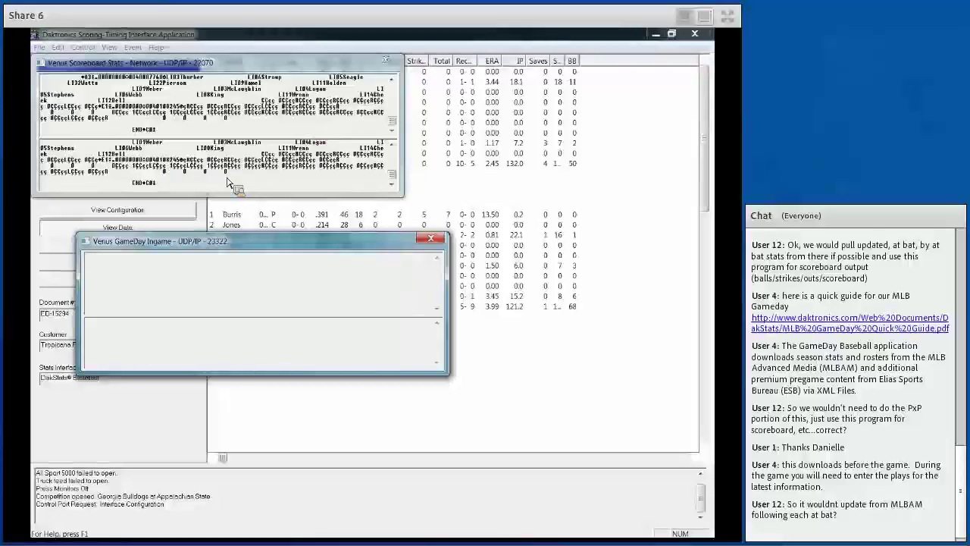
click(431, 239)
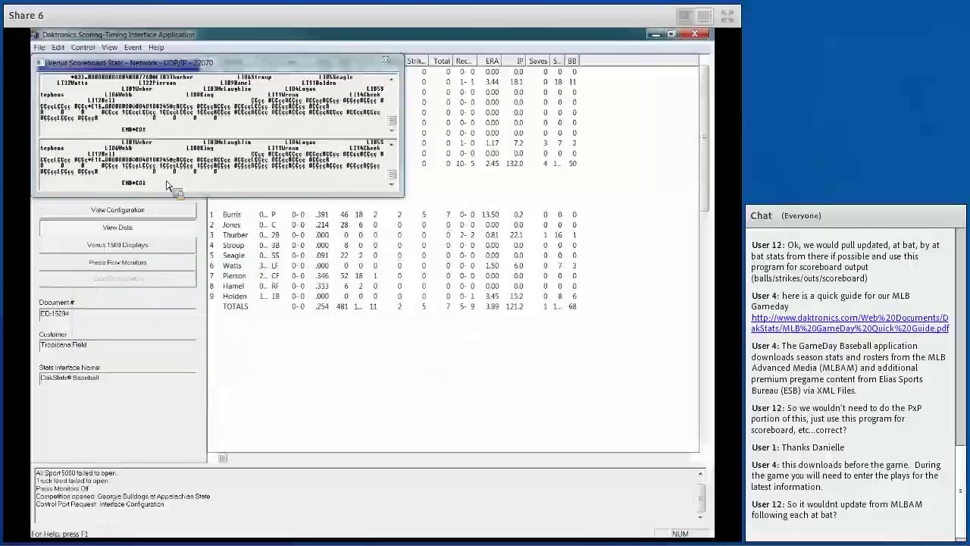
Step: Switch to Daktronics Display Studio and open the Data Monitor for the Venus Scoreboard Stats - Network port (22070) from the DSTI port list
key(alt+Tab)
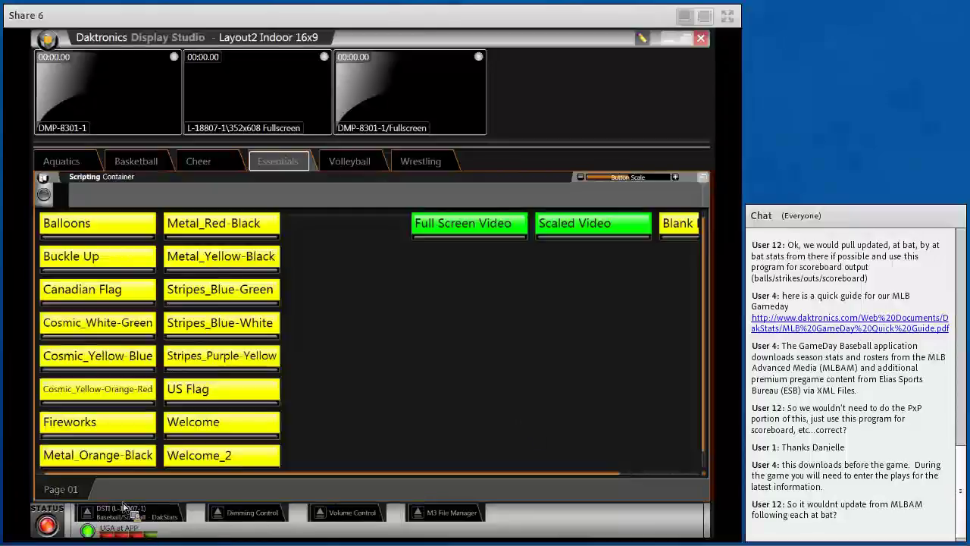
click(119, 532)
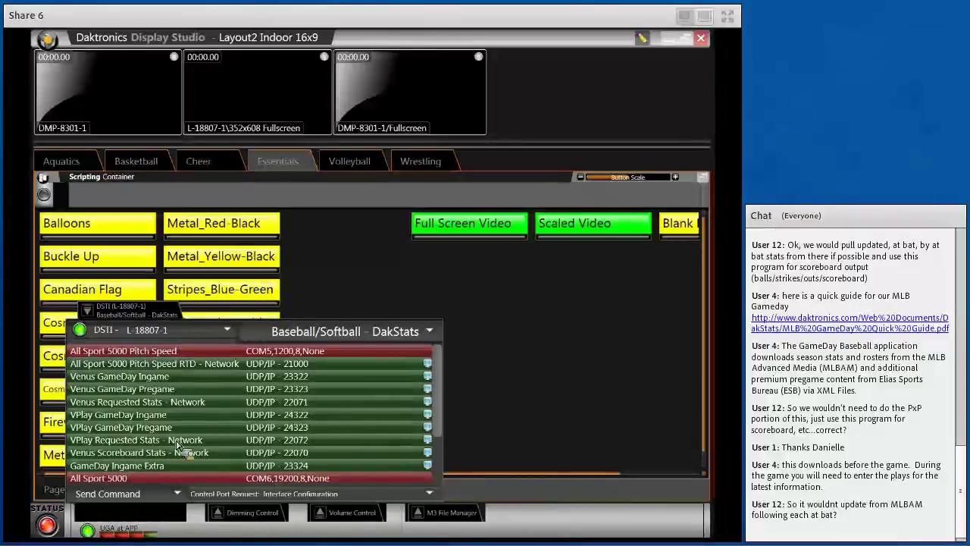
drag(177, 443, 429, 455)
drag(254, 145, 241, 127)
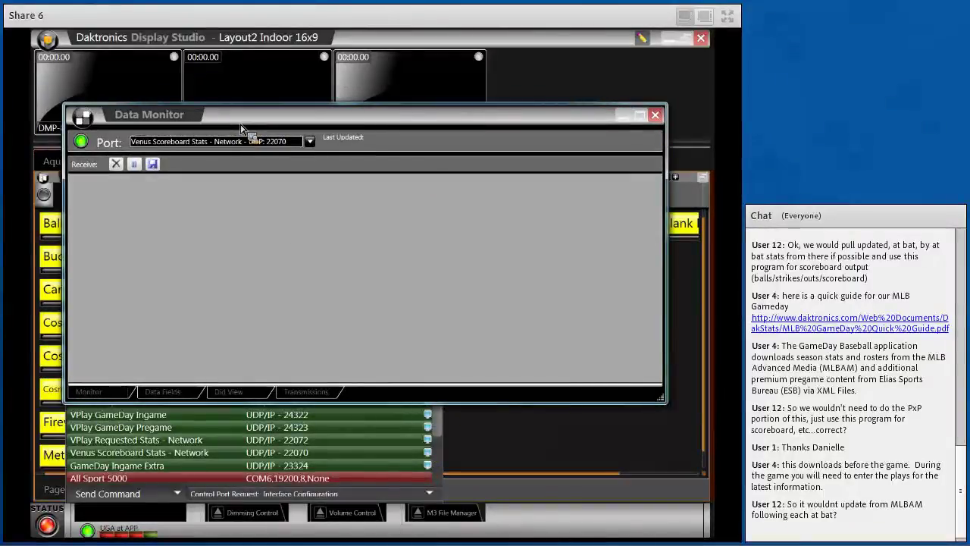
Step: Record another strike in DakStats Baseball, check the data received in Display Studio's Data Monitor, and close the monitor
key(alt+Tab)
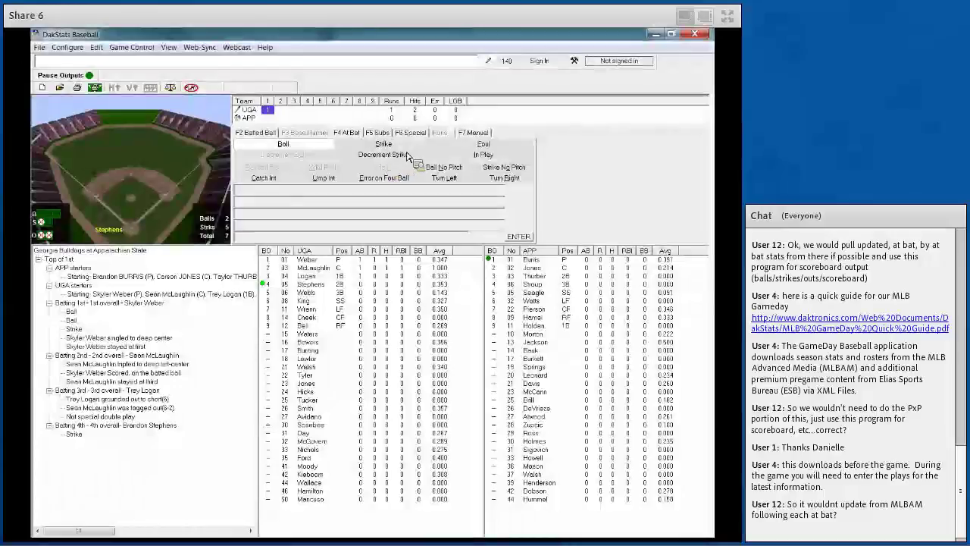
click(656, 34)
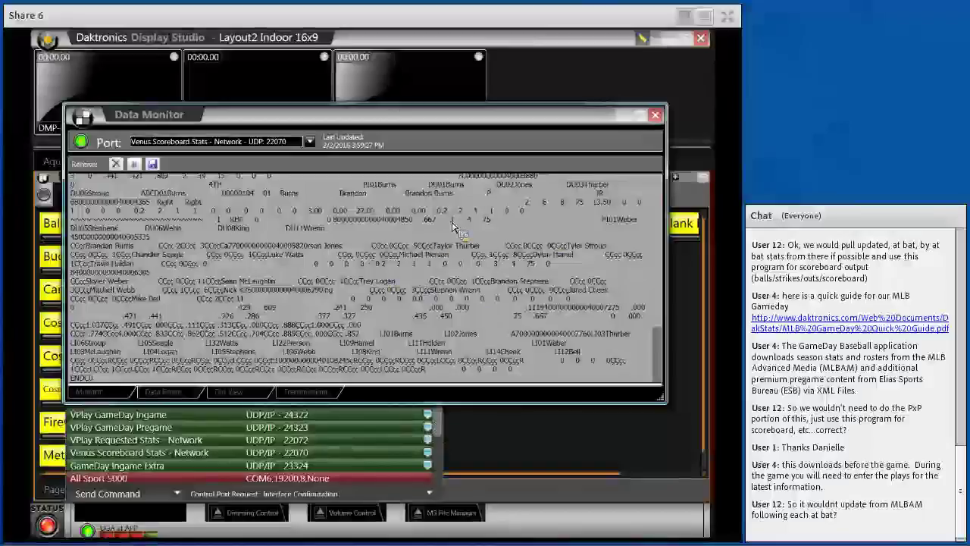
click(656, 115)
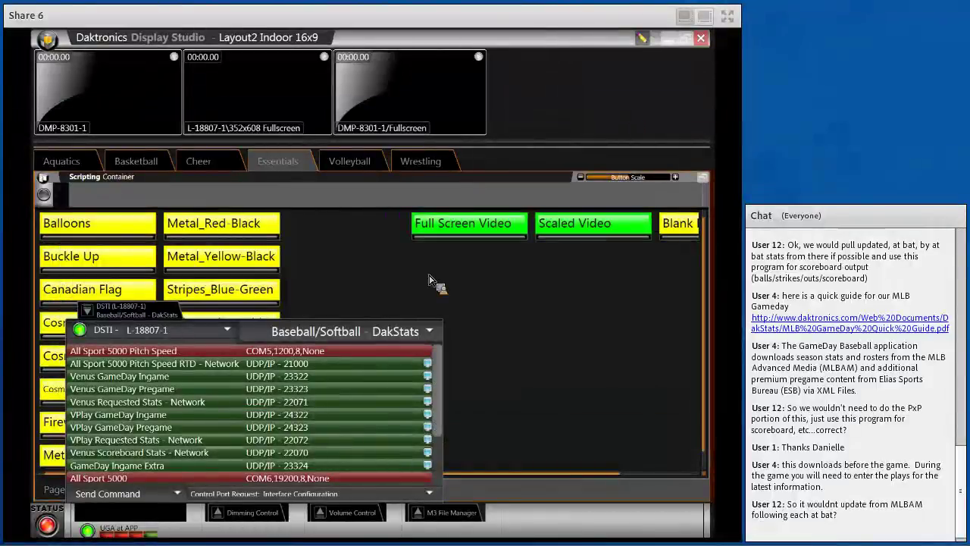
click(667, 37)
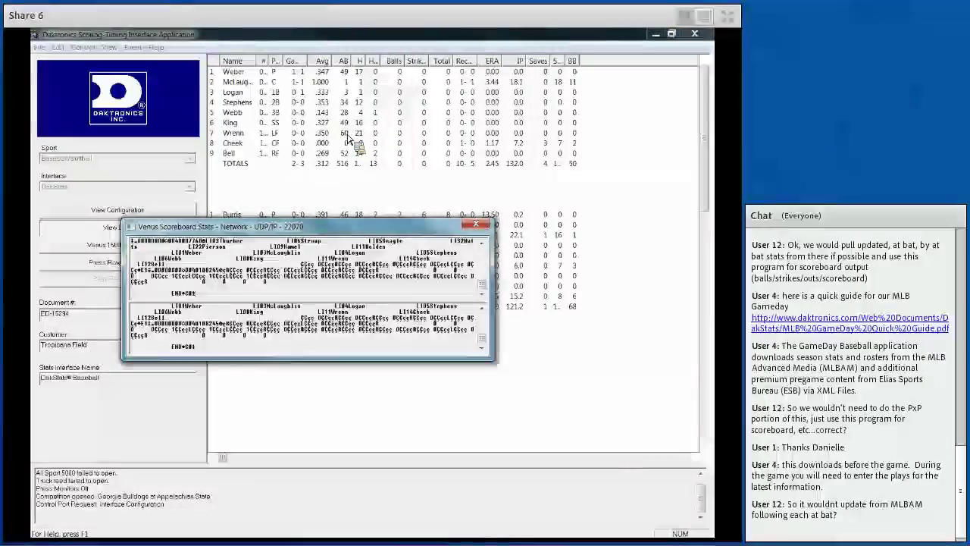
Step: Close the remaining Venus Scoreboard Stats port monitor and return to the presentation, advancing to the Support Resources slide
click(475, 224)
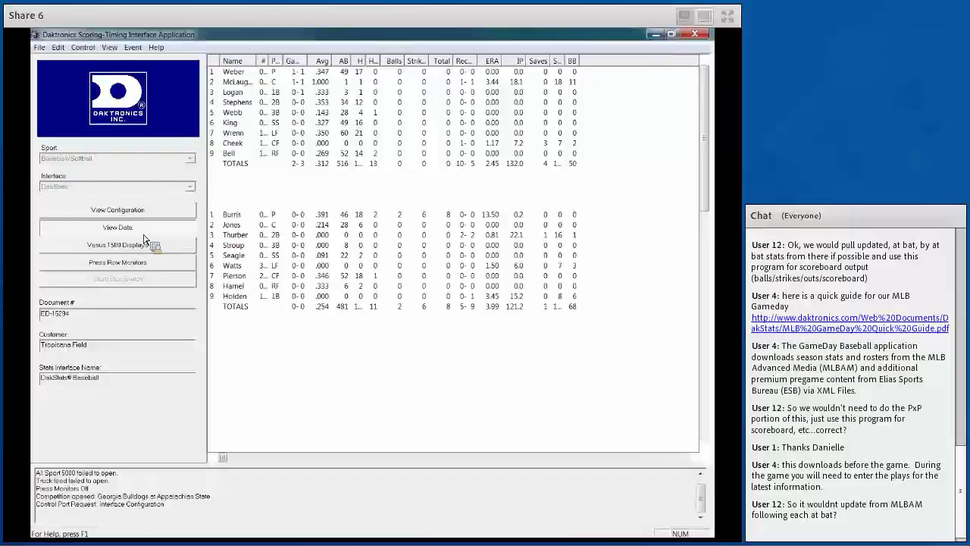
click(655, 35)
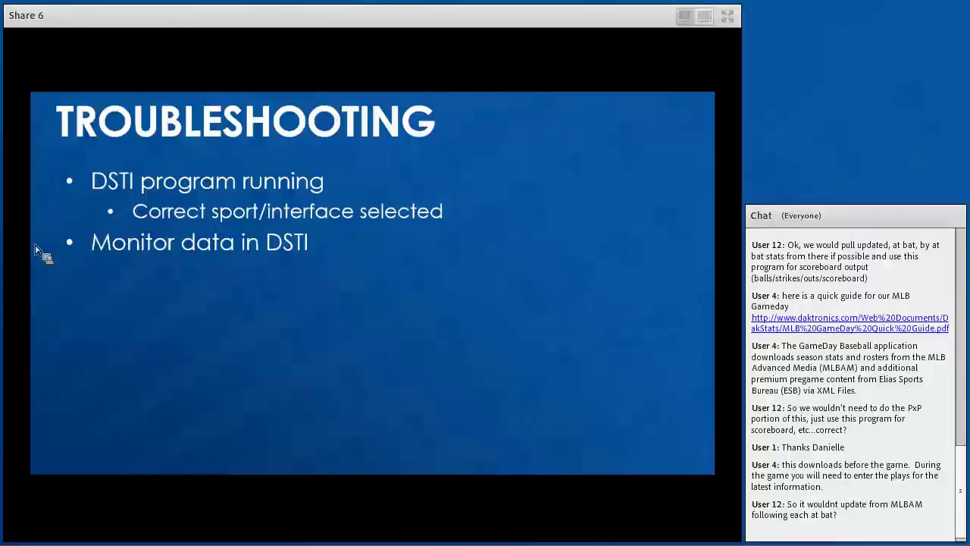
key(Right)
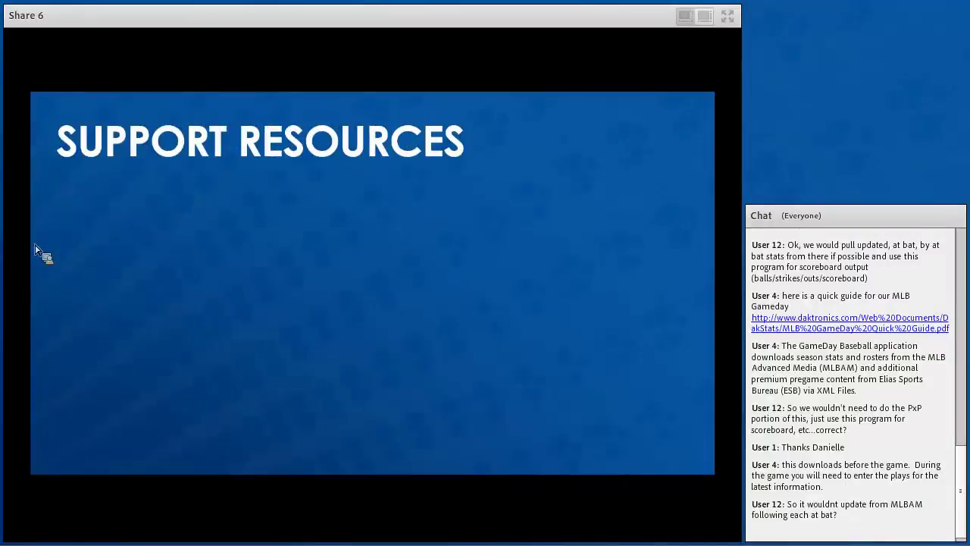